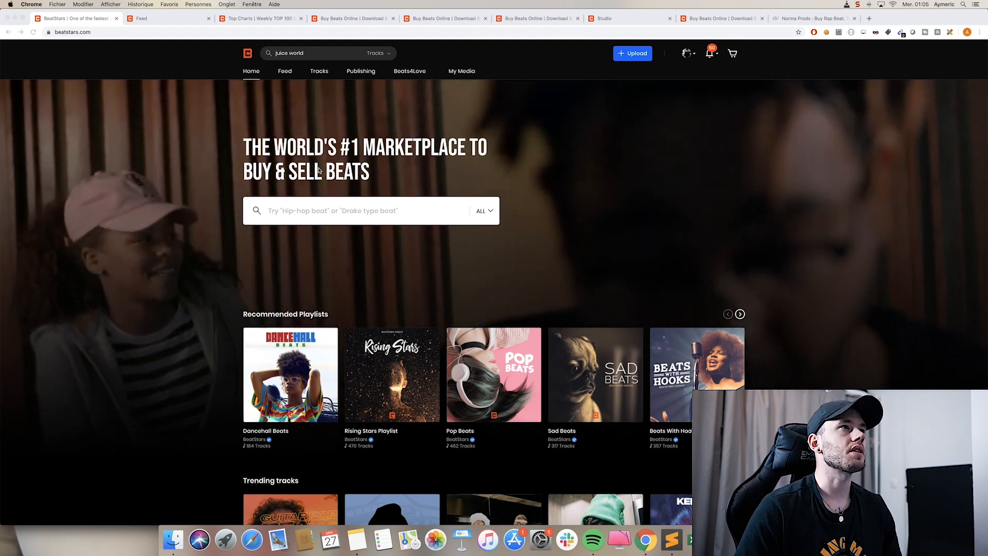
Search all categories of the marketplace for "juice world".
scroll(463, 222, "down", 3)
scroll(463, 222, "down", 5)
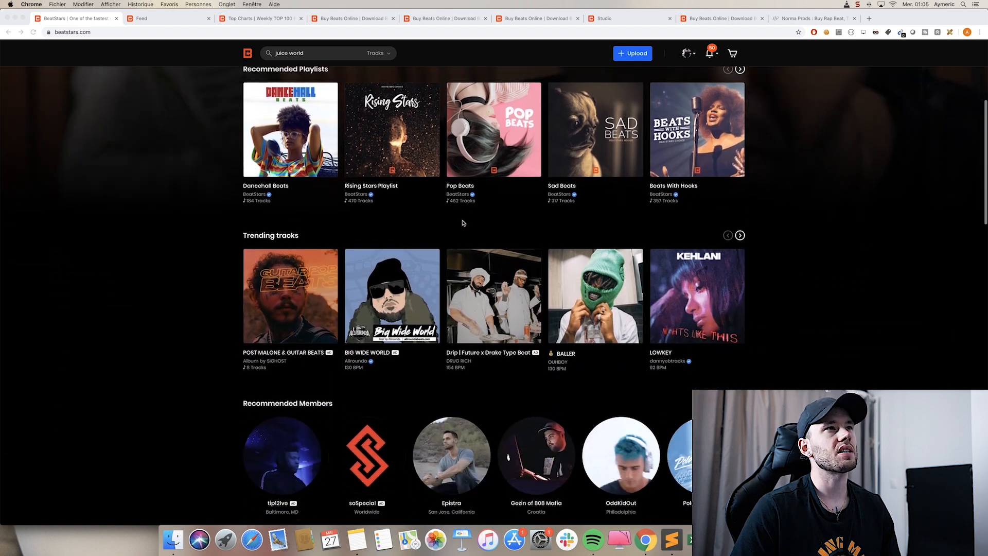
scroll(464, 222, "up", 7)
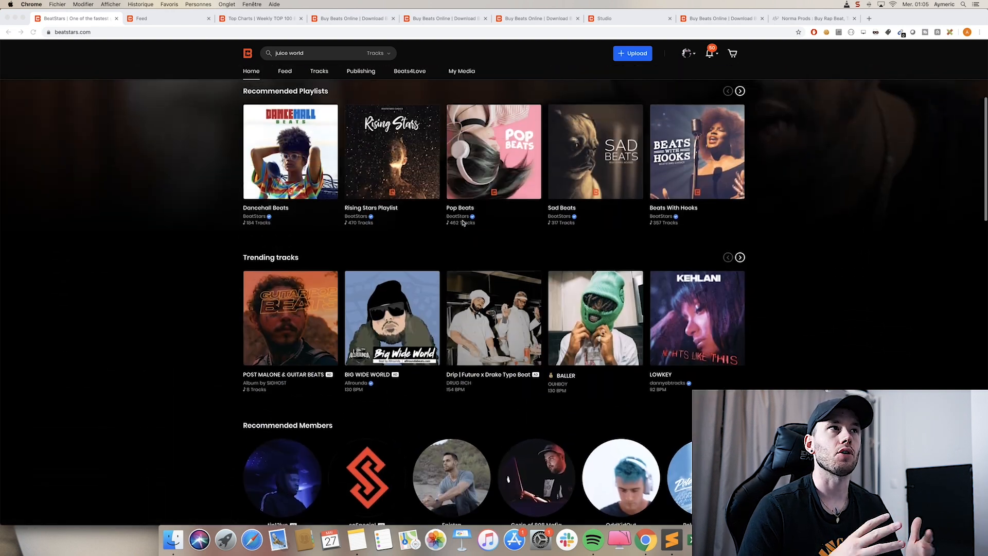
scroll(463, 223, "down", 1)
scroll(462, 223, "up", 2)
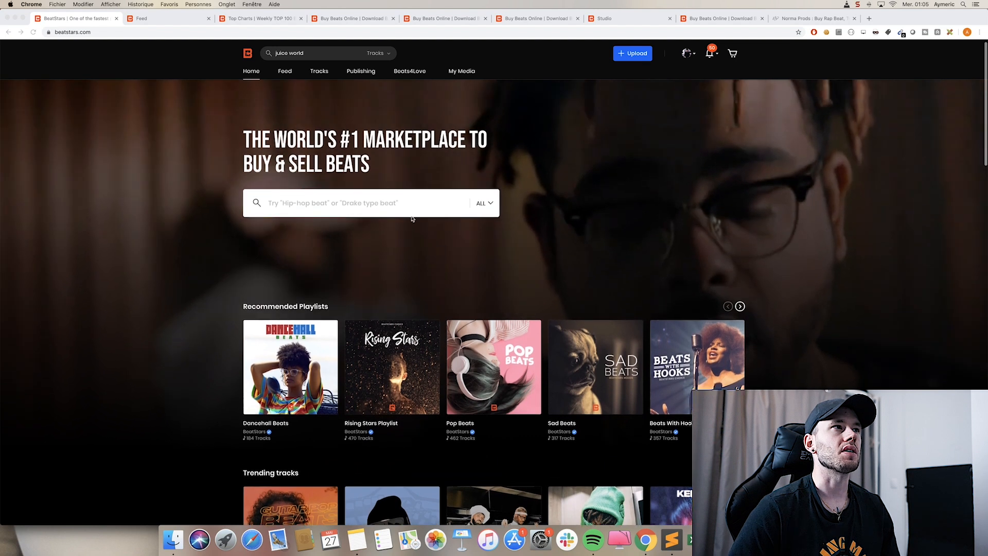
left_click(364, 202)
type("juice world")
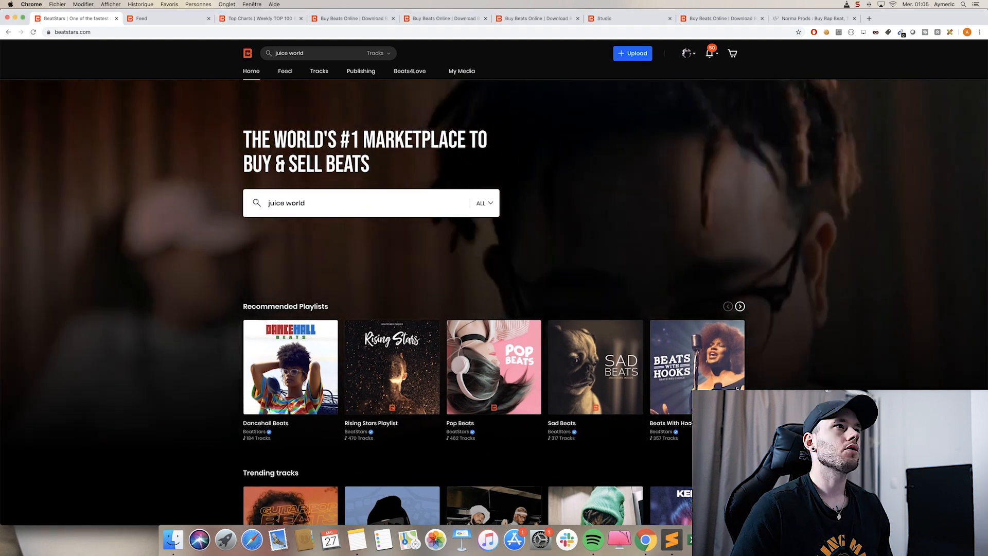
key("Return")
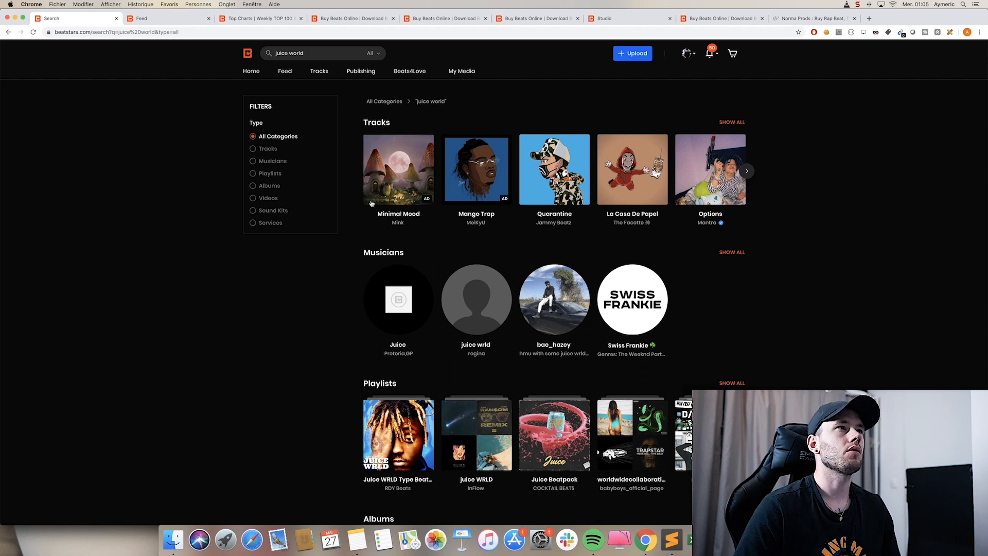
Limit the "juice world" search results to Tracks and review the listed beats and their tags.
left_click(258, 150)
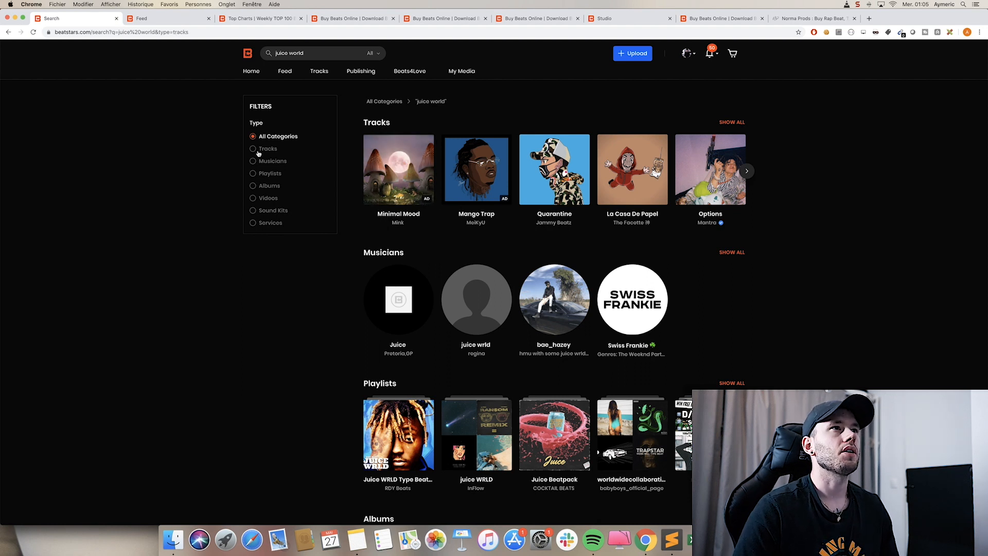
scroll(512, 179, "down", 1)
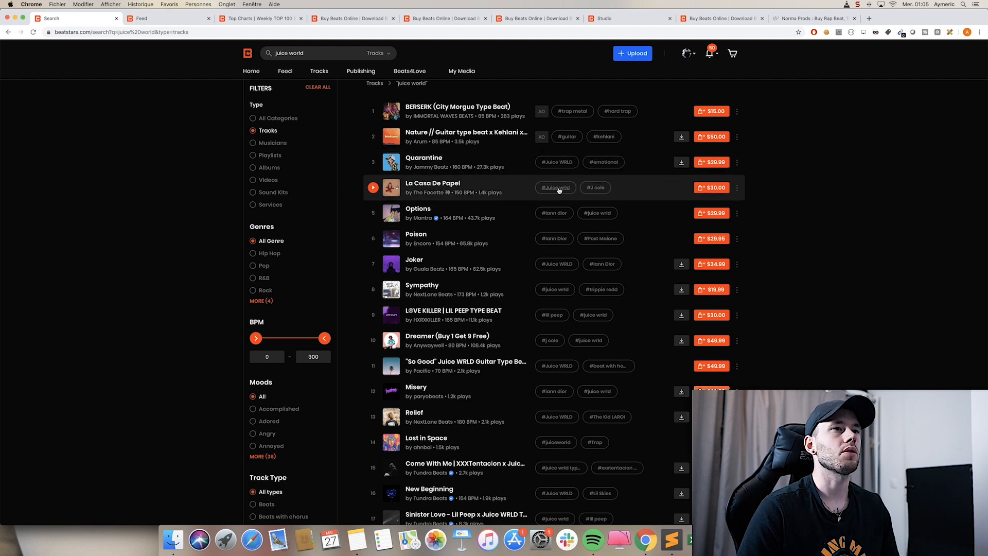
scroll(596, 216, "up", 1)
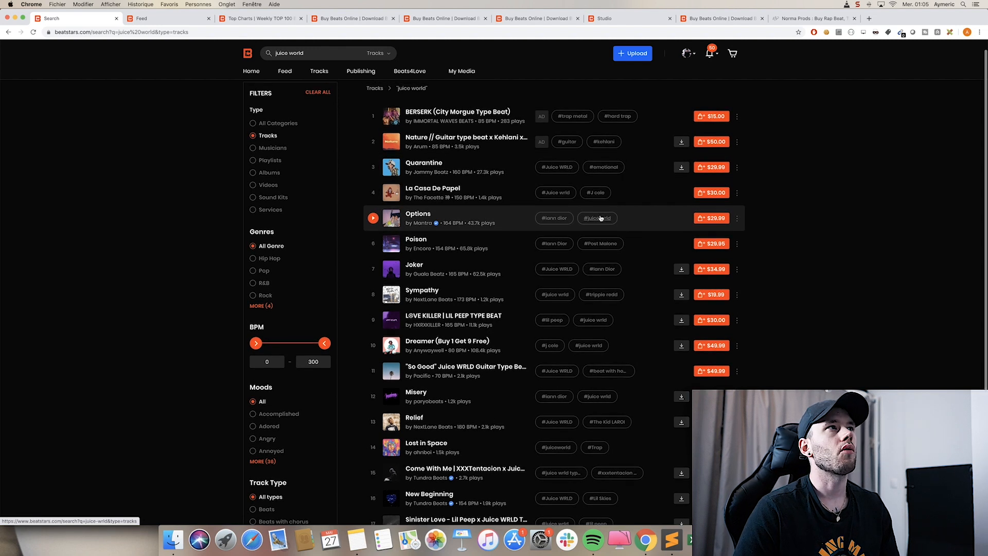
scroll(600, 217, "up", 1)
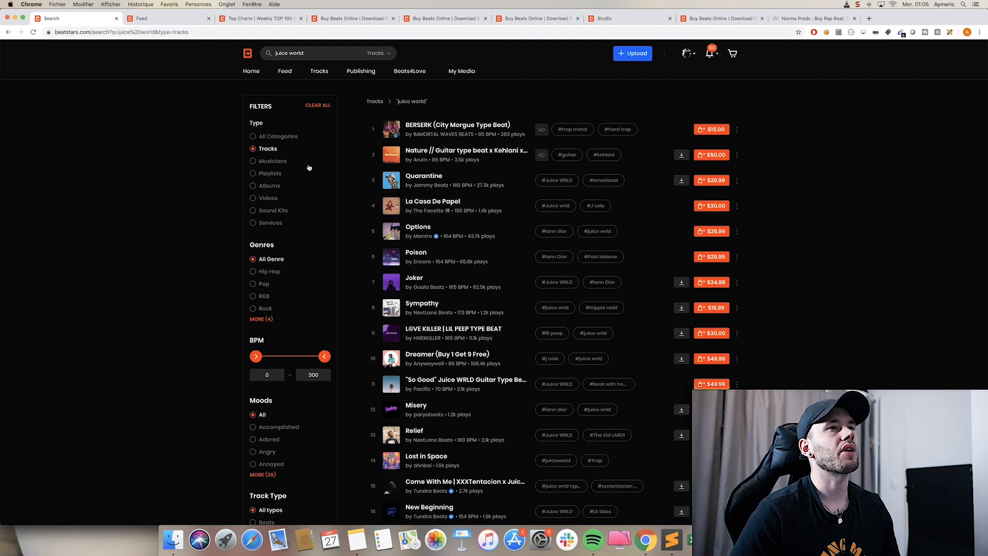
Browse the beats posted in the feed and view the sharing options of the Muerte track.
left_click(160, 20)
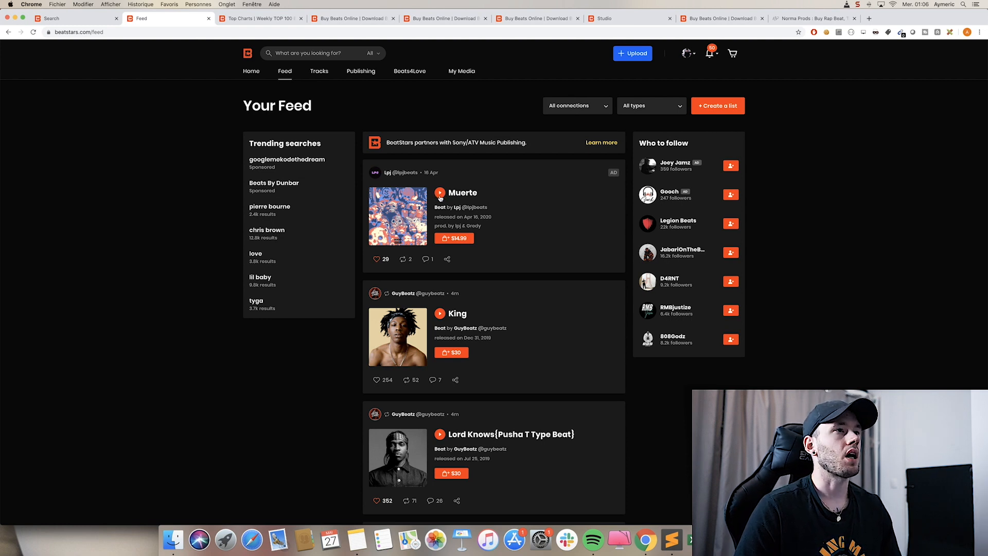
scroll(443, 199, "down", 10)
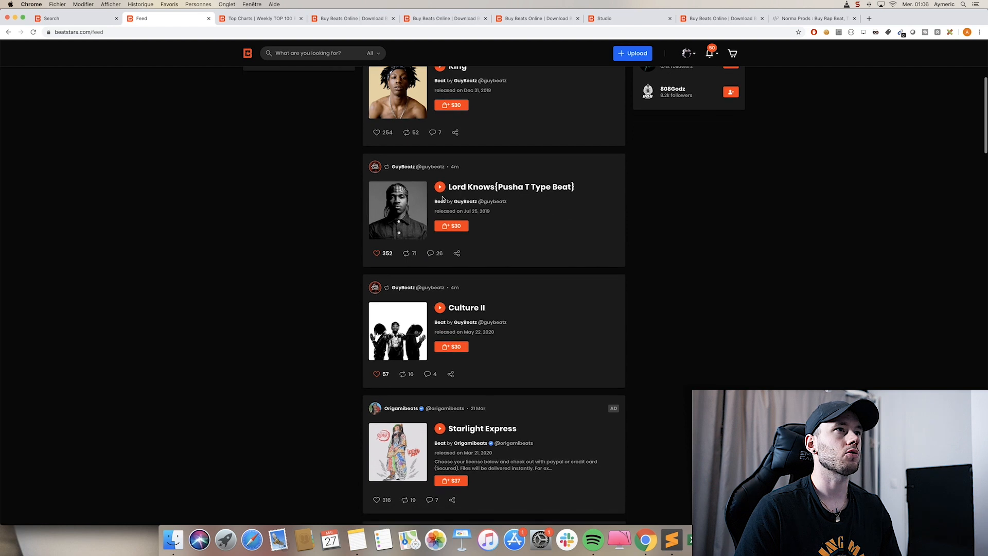
scroll(443, 199, "down", 8)
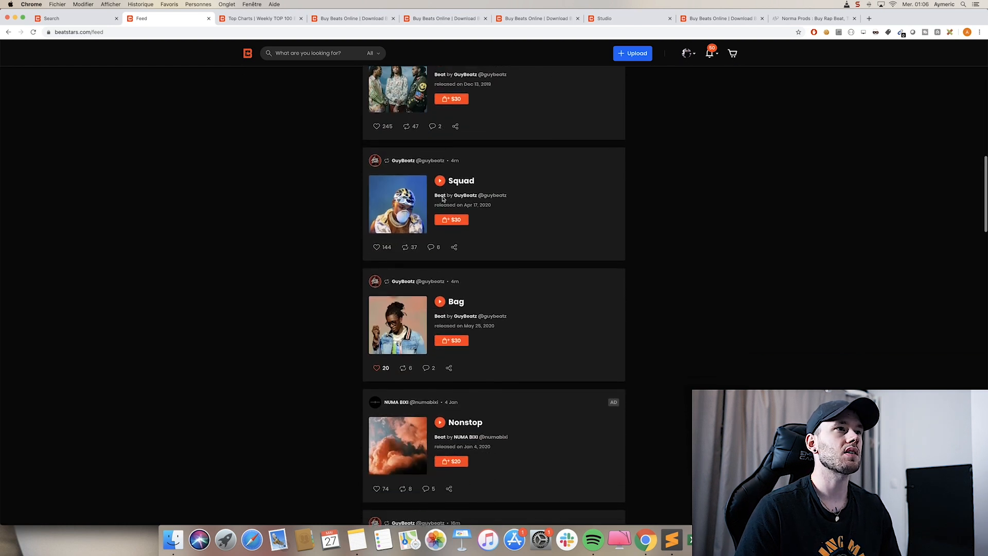
scroll(443, 198, "down", 5)
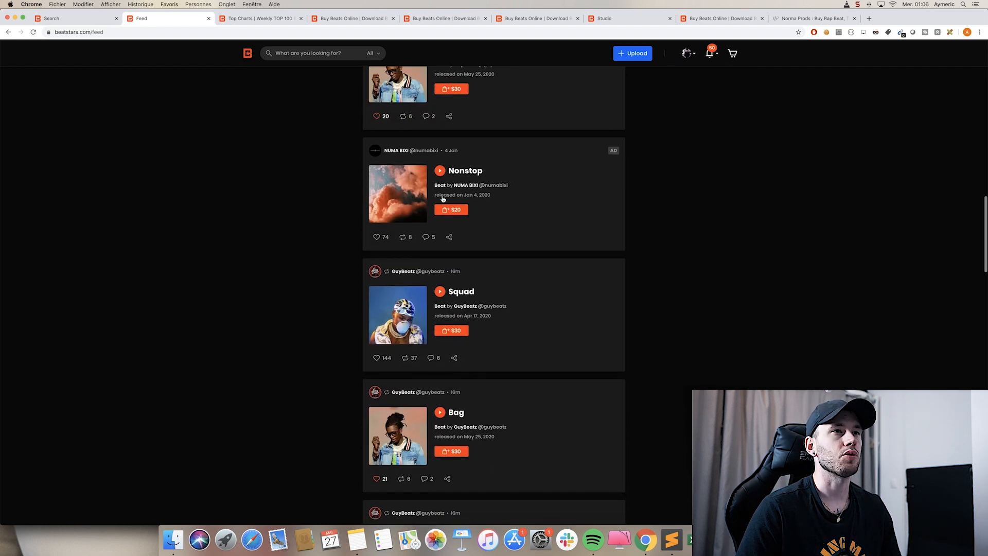
scroll(443, 199, "down", 5)
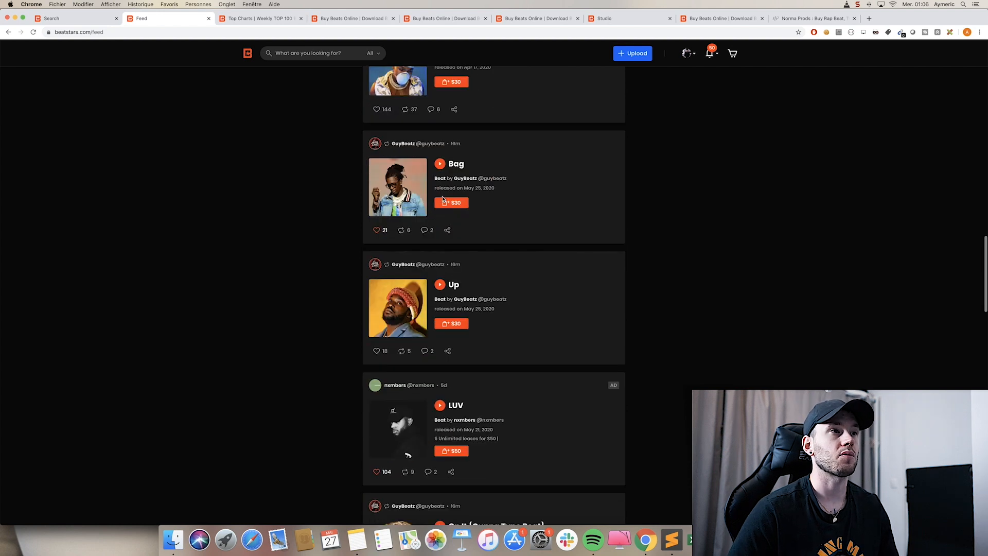
scroll(442, 197, "down", 3)
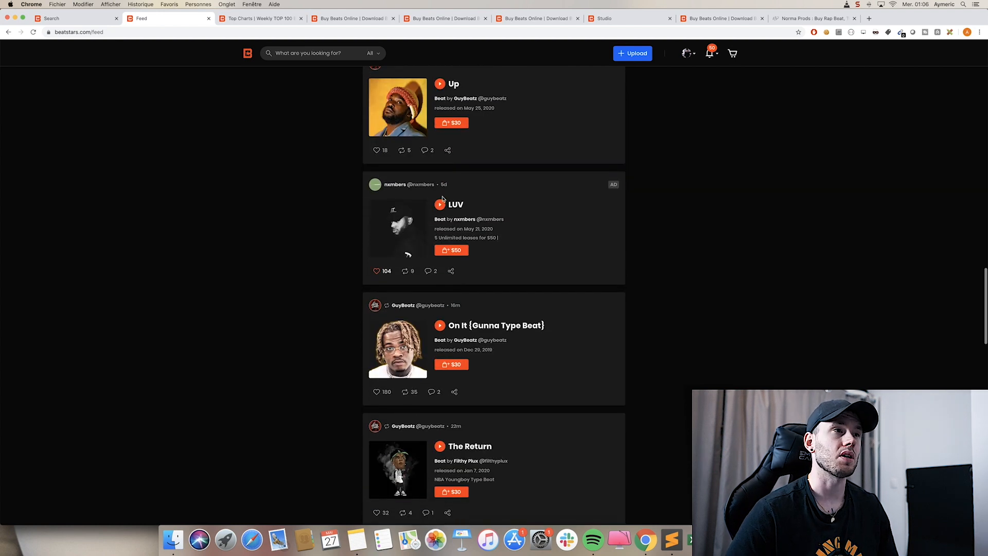
scroll(442, 198, "up", 12)
scroll(443, 199, "up", 15)
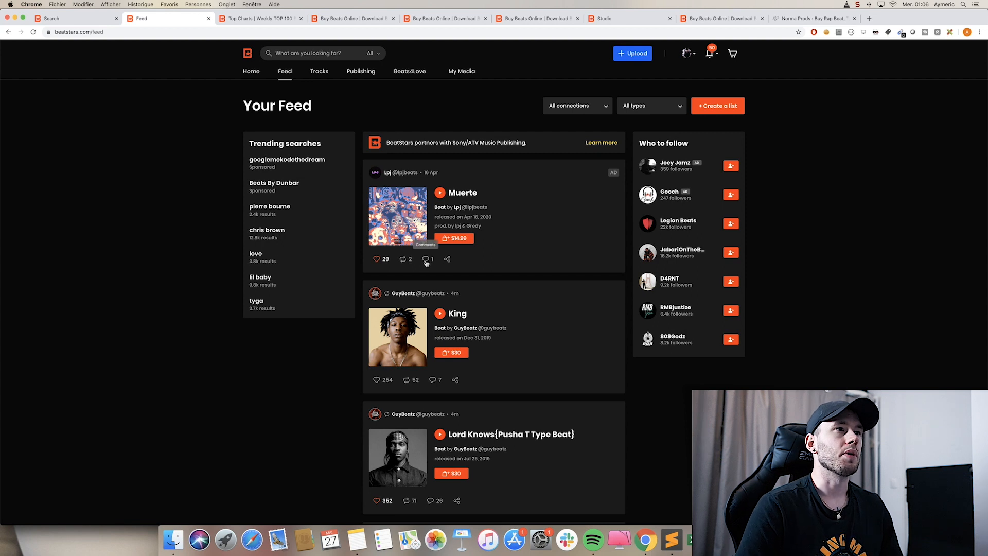
left_click(447, 259)
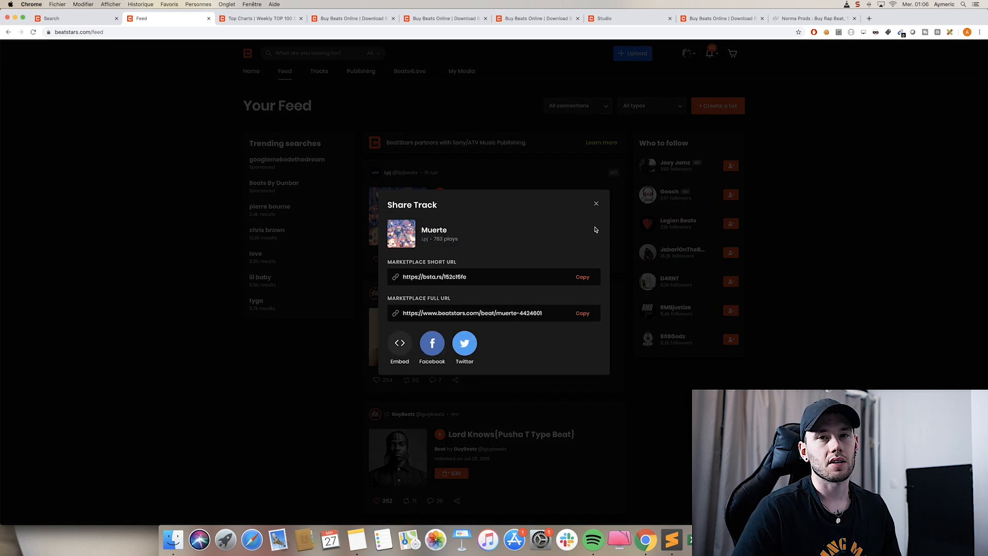
left_click(597, 204)
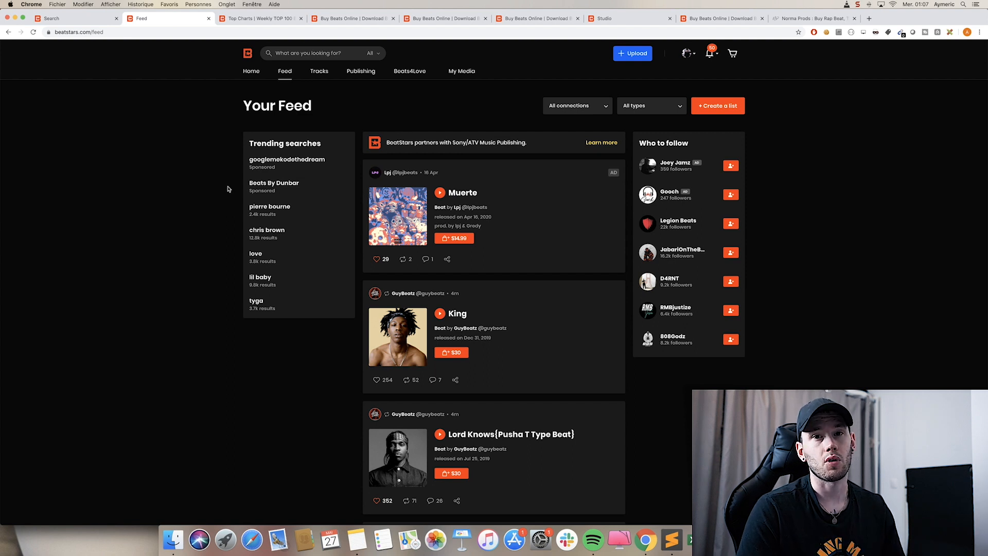
scroll(229, 189, "down", 1)
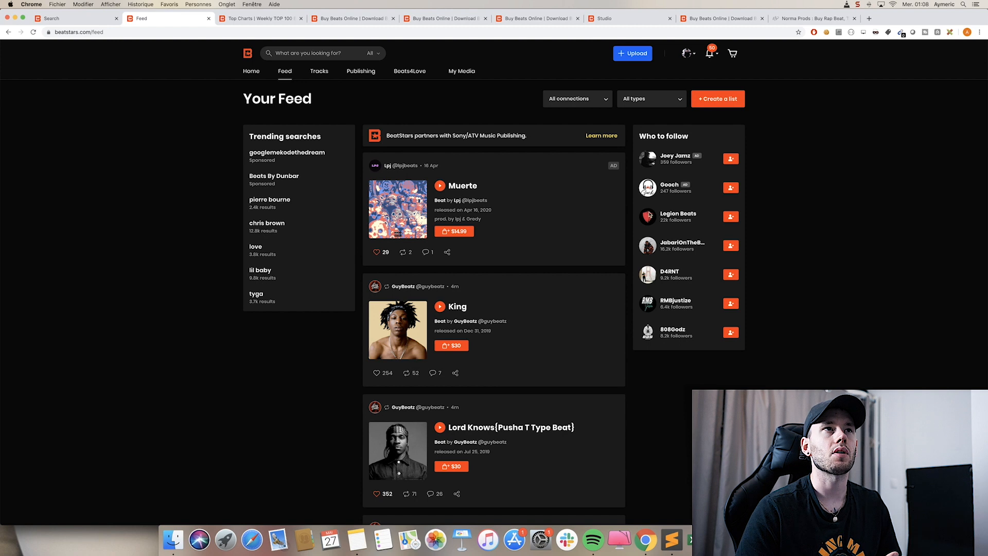
scroll(611, 240, "up", 1)
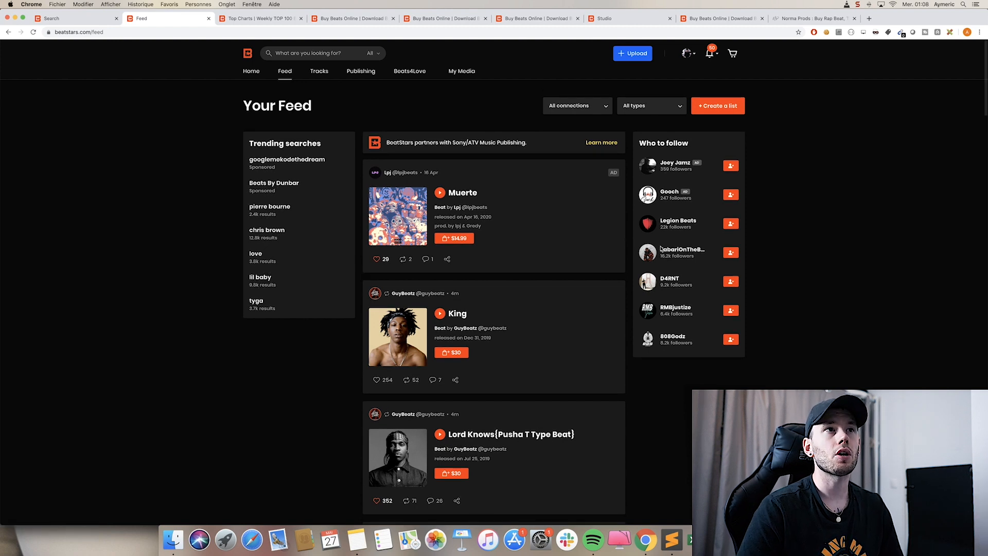
scroll(612, 242, "down", 1)
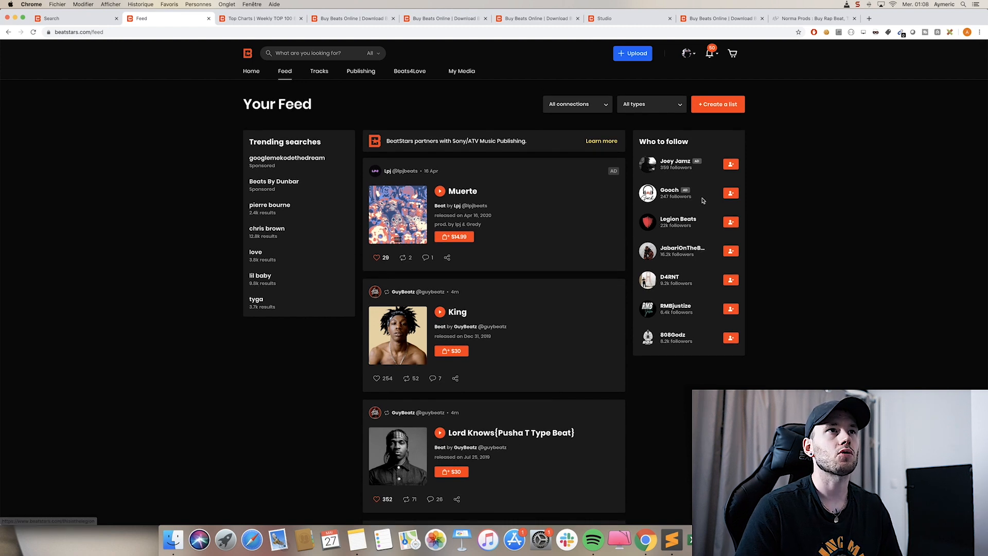
scroll(702, 202, "down", 1)
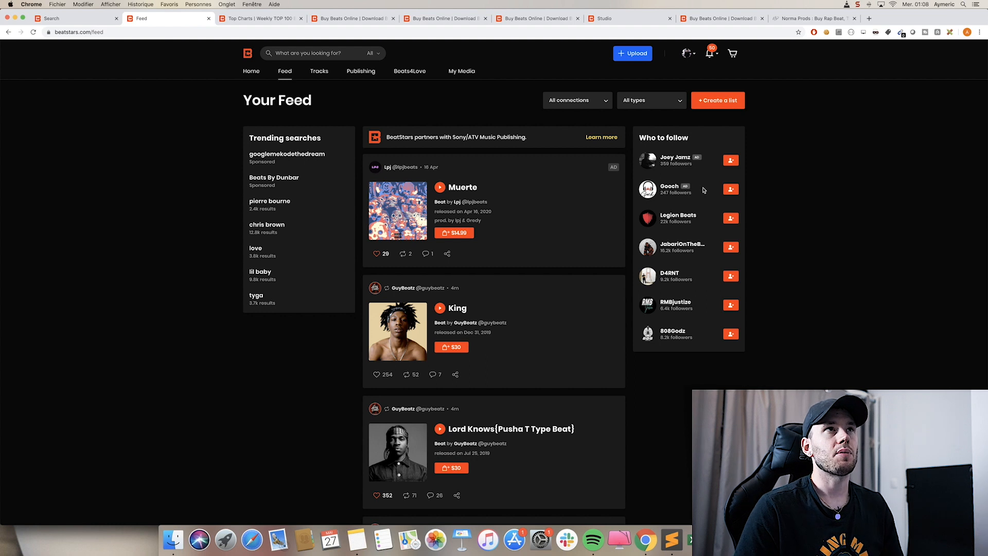
scroll(705, 190, "down", 1)
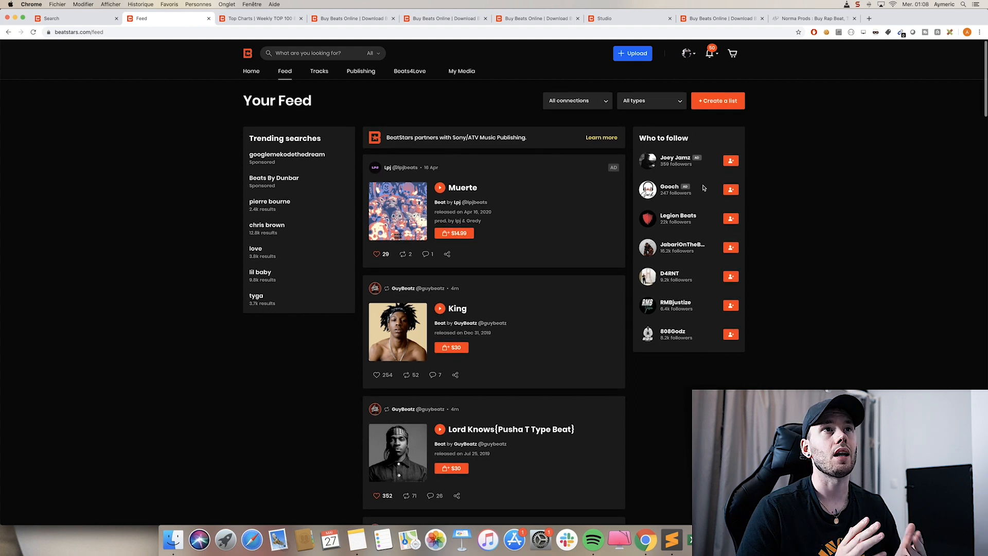
scroll(704, 187, "up", 1)
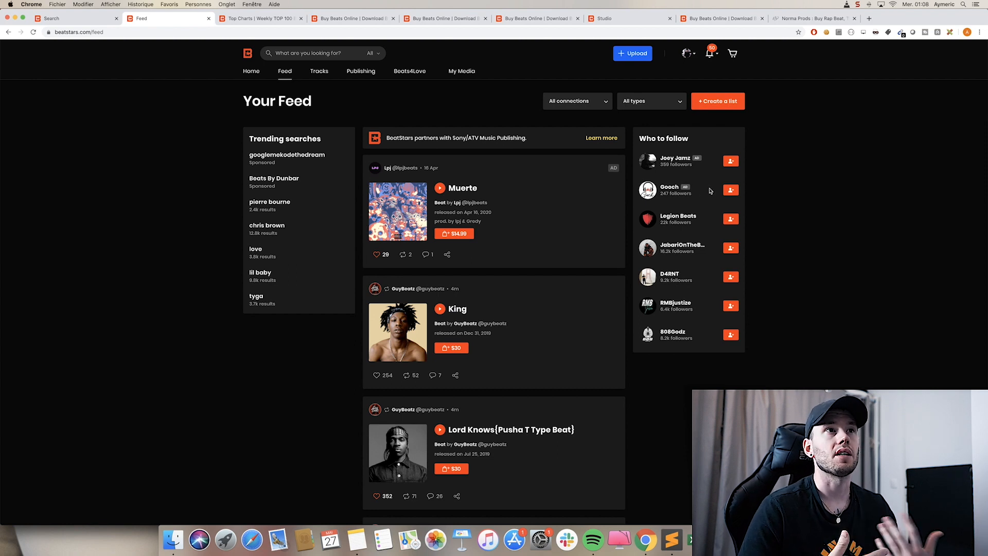
scroll(604, 216, "up", 1)
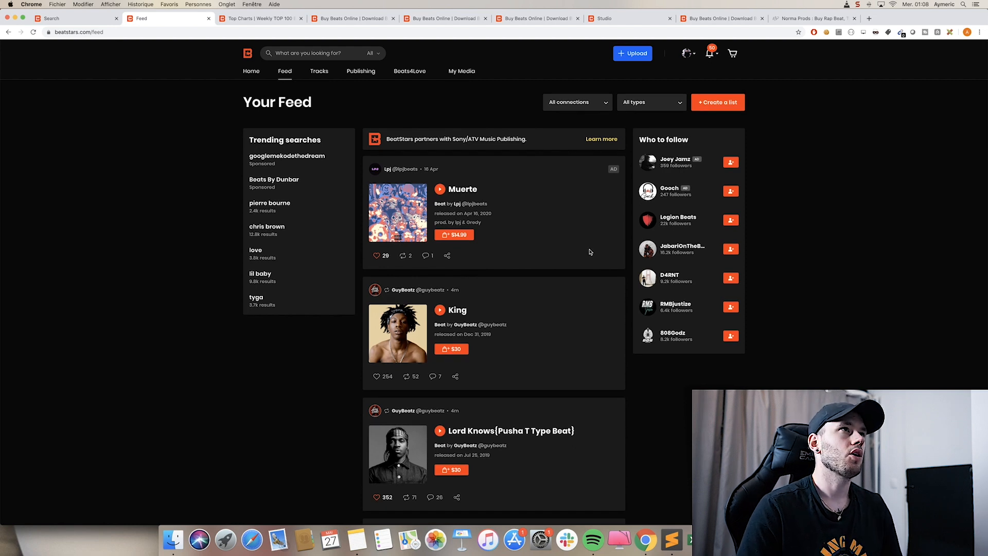
Open the Top Charts page and examine the ranked beats along with the genre, BPM and mood filters.
left_click(244, 21)
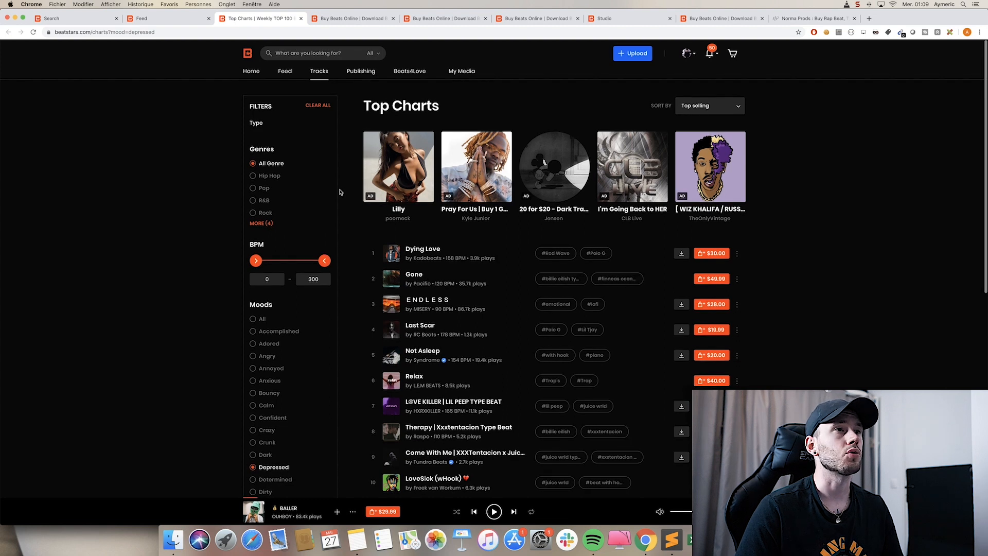
scroll(340, 195, "down", 1)
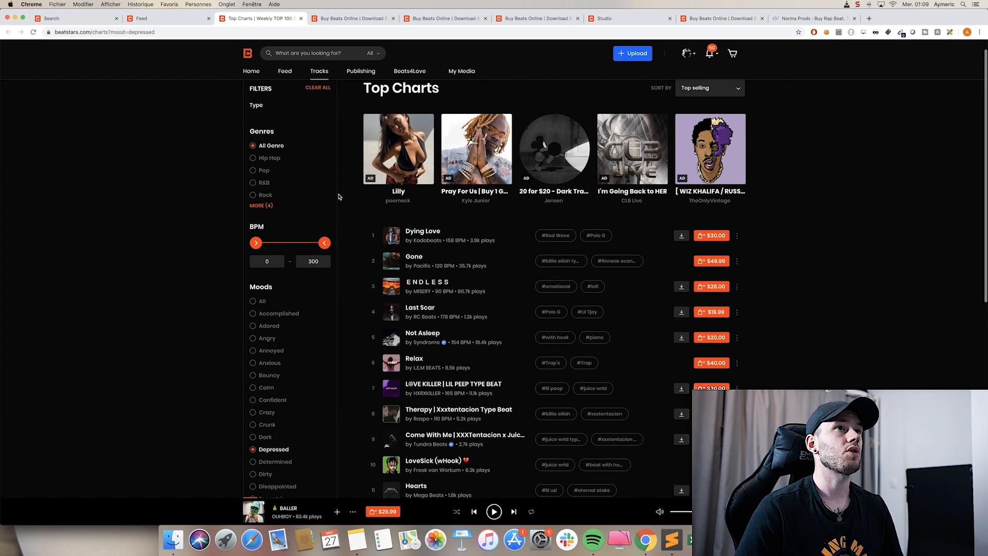
scroll(340, 197, "down", 3)
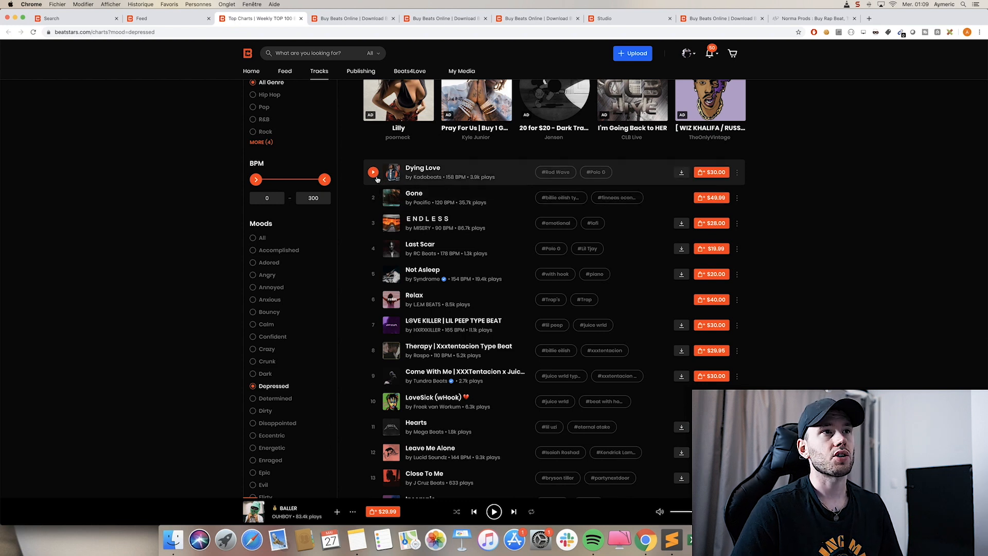
scroll(377, 179, "up", 4)
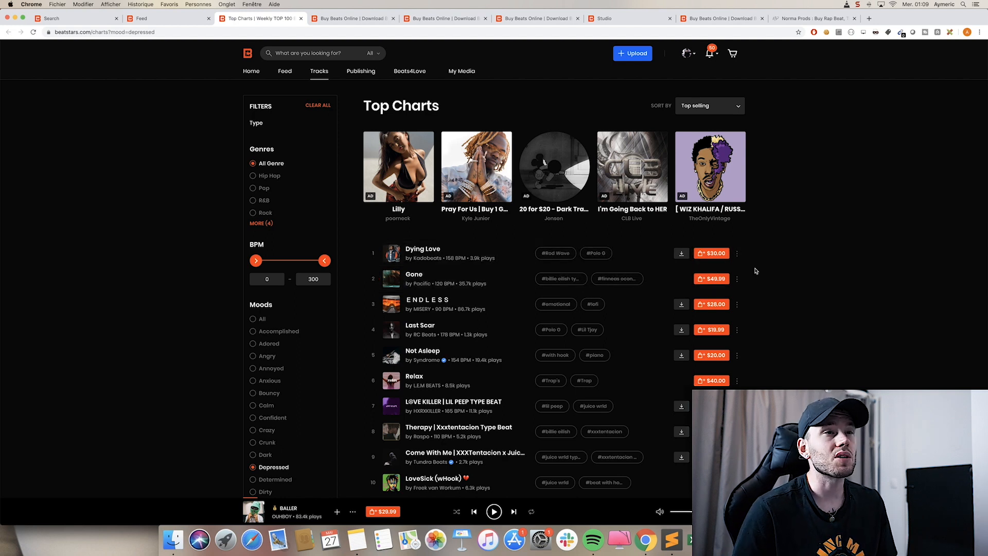
Filter the charts by Hip Hop, switch the genre to R&B, and view the license types offered for the LOVE KILLER beat.
left_click(268, 175)
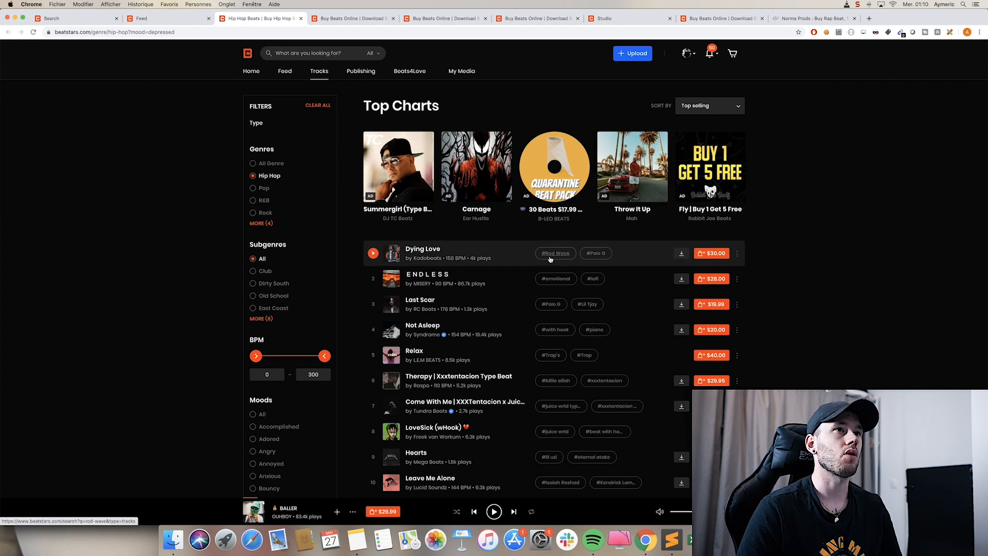
left_click(254, 201)
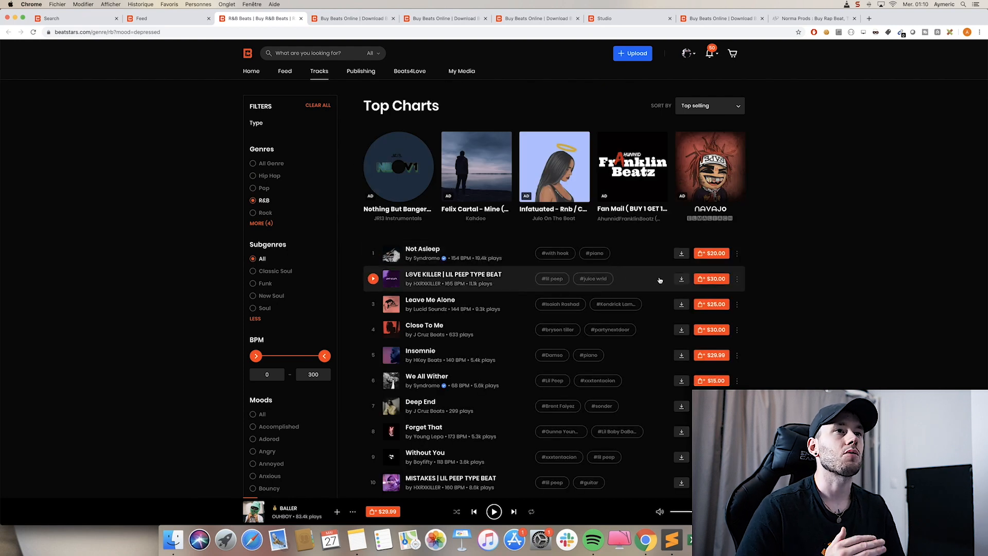
left_click(716, 279)
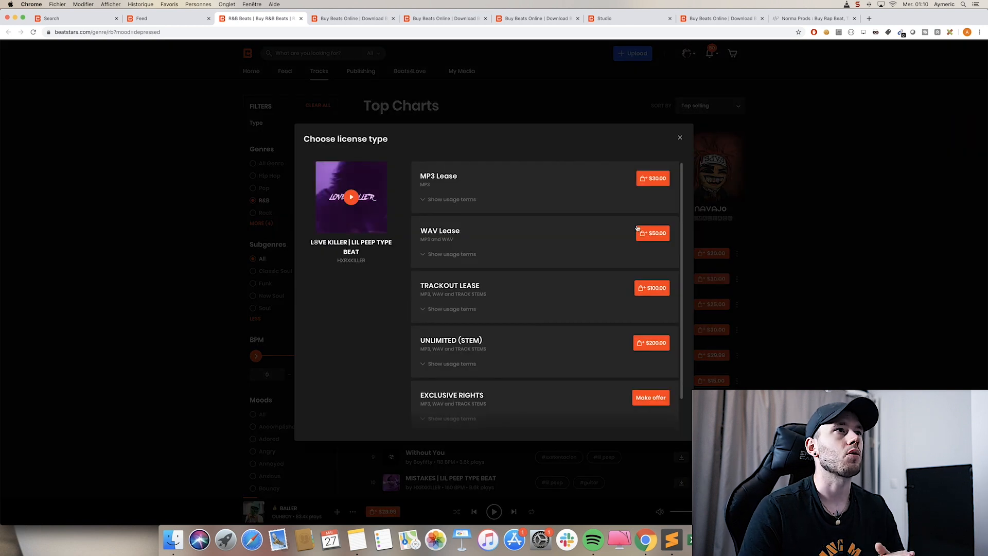
left_click(680, 139)
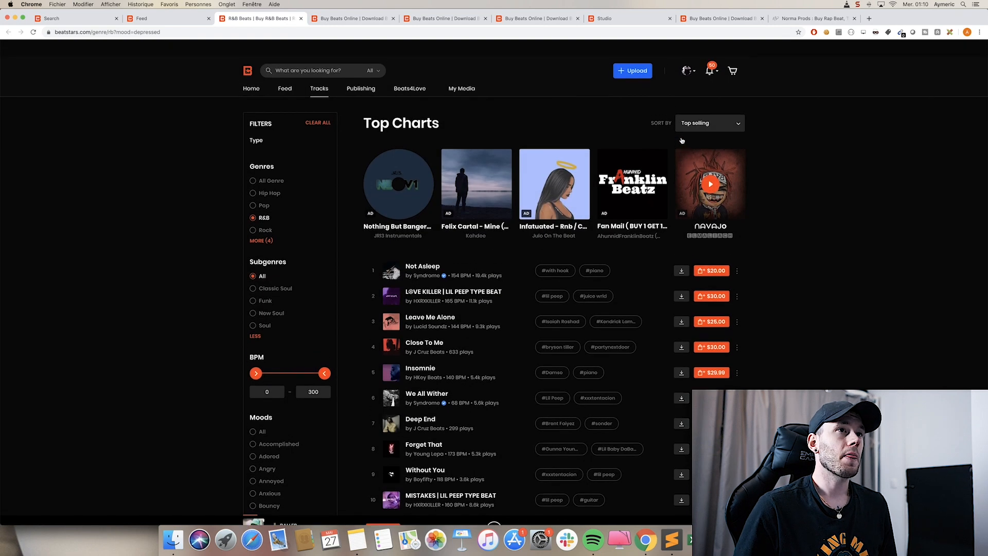
mouse_move(427, 258)
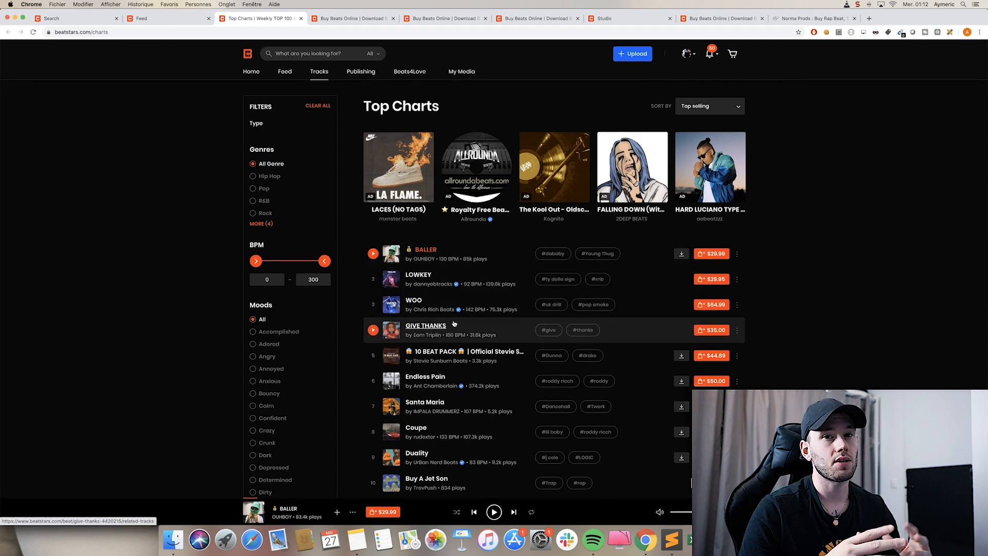
scroll(455, 322, "up", 1)
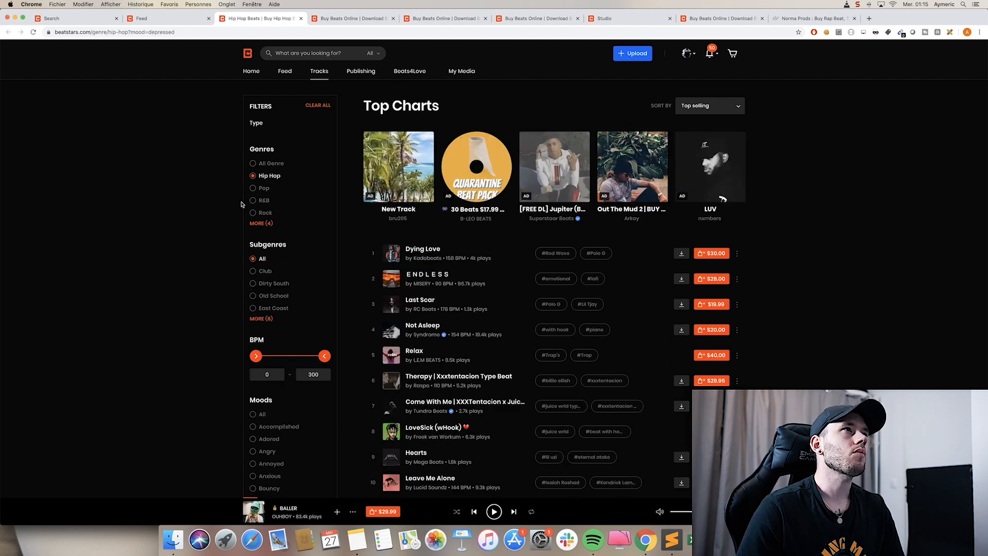
Open the Publishing page and view the BeatStars and Sony/ATV publishing offer.
left_click(350, 18)
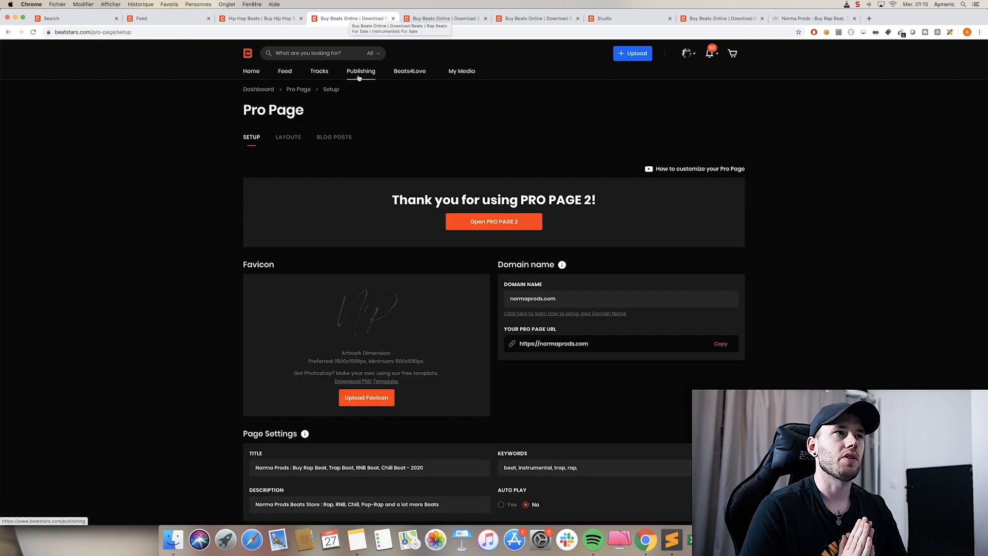
left_click(425, 19)
left_click(389, 20)
left_click(290, 20)
left_click(371, 74)
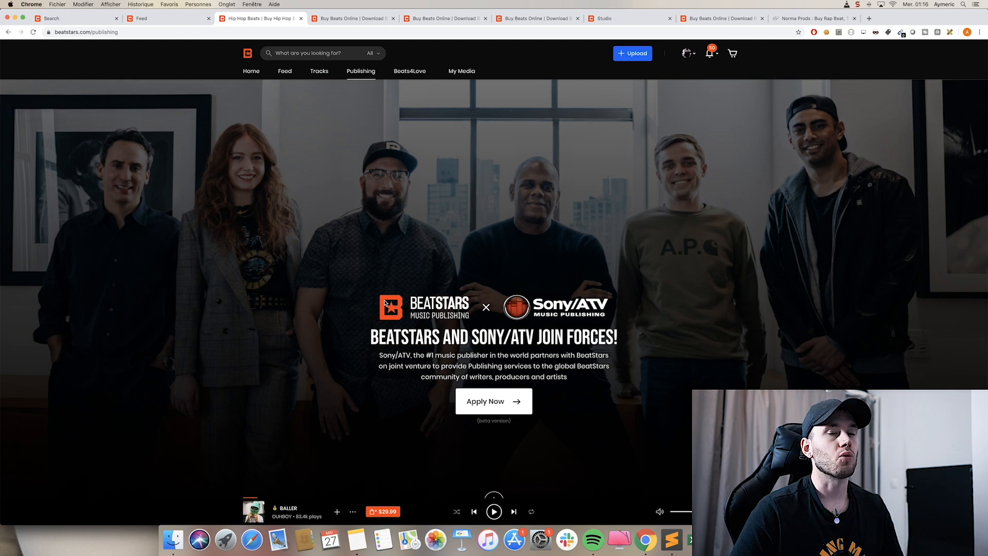
Open the Beats4Love page and read through the campaign down to the How to Get Involved section.
left_click(410, 71)
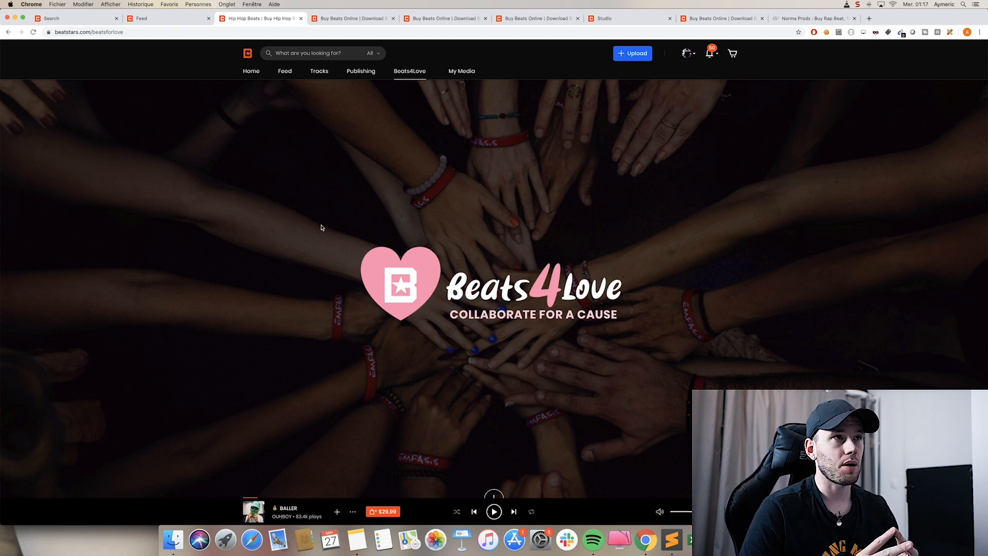
scroll(321, 227, "down", 10)
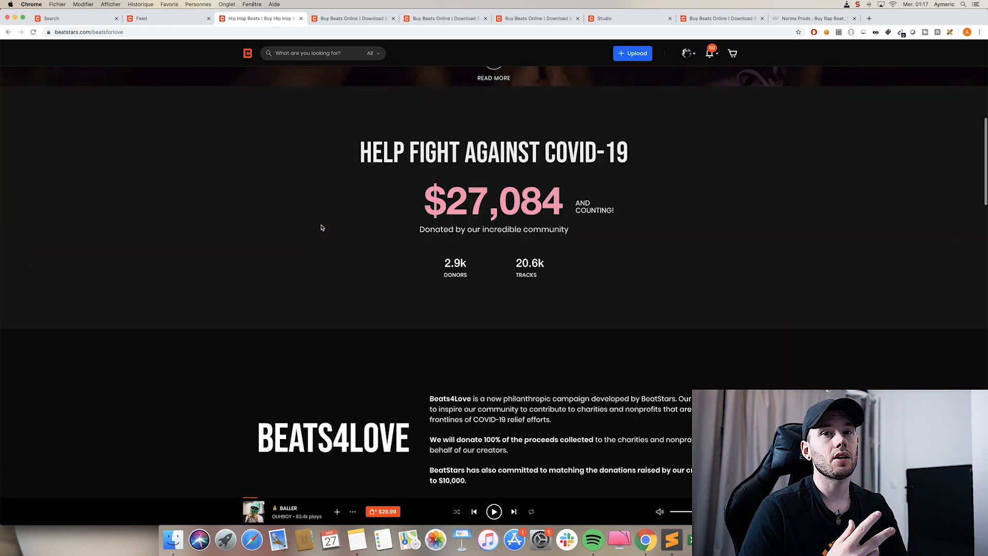
scroll(321, 228, "down", 7)
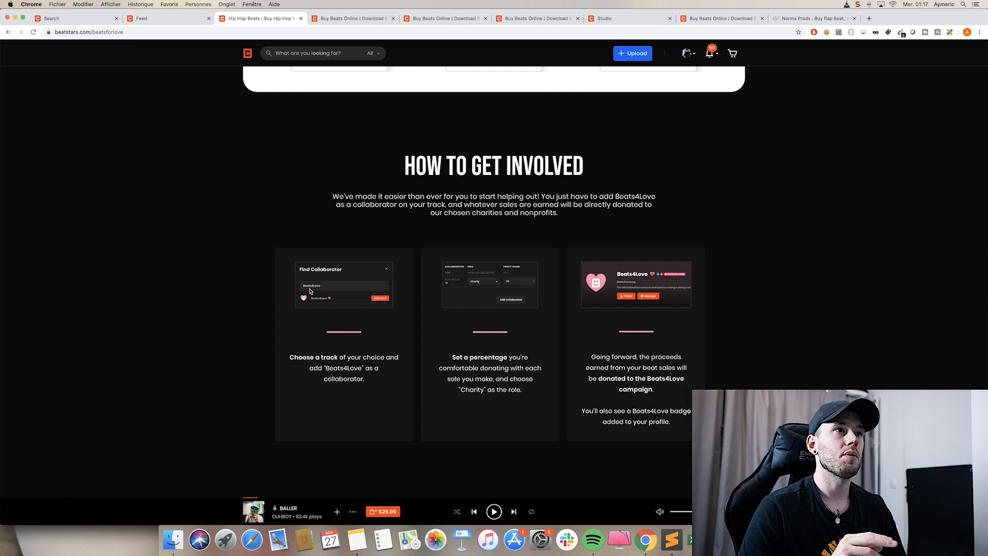
scroll(340, 295, "up", 1)
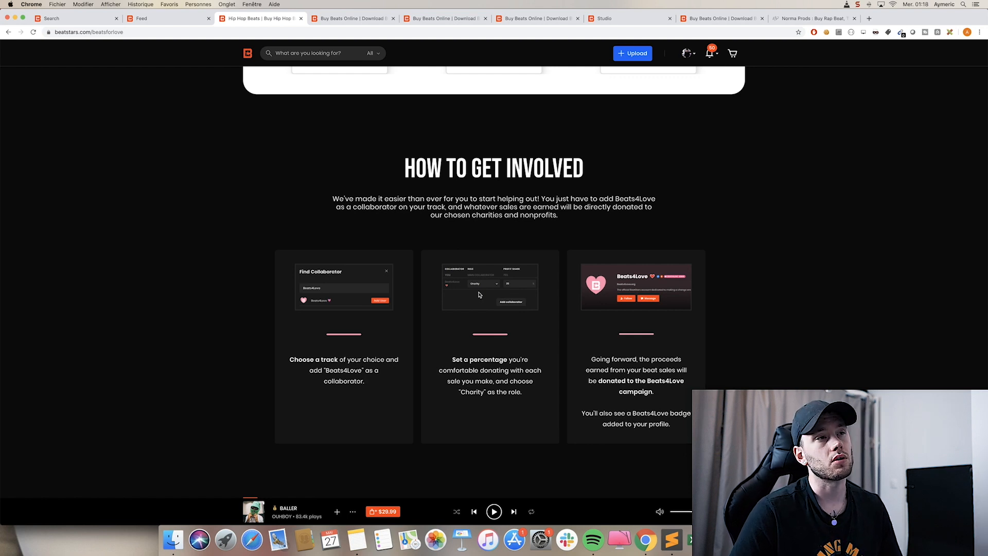
scroll(478, 294, "down", 1)
Review the Beats4Love mission, the charities it supports and the instructions for donating a share of track sales.
scroll(499, 262, "up", 8)
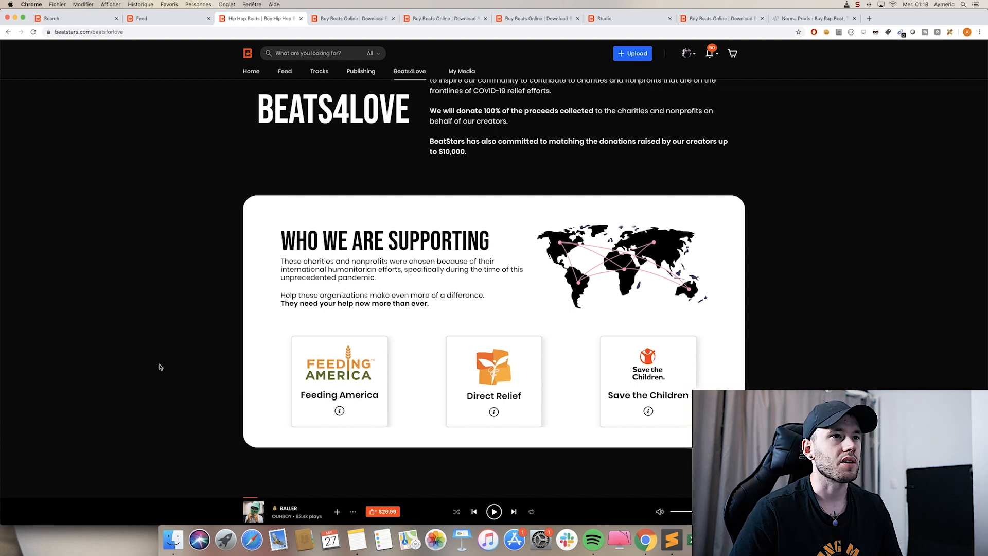
scroll(112, 342, "up", 3)
scroll(112, 342, "down", 3)
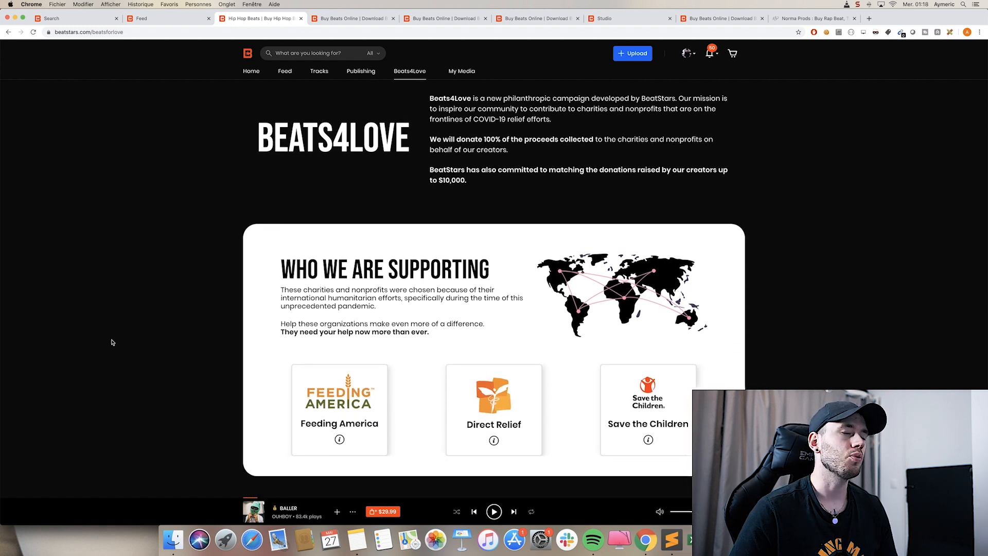
scroll(112, 341, "down", 1)
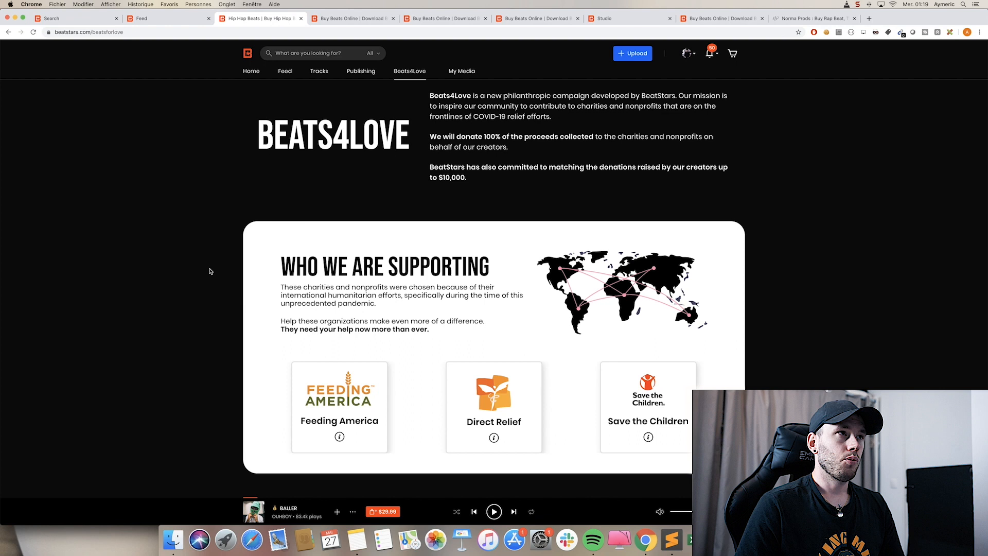
scroll(209, 271, "down", 7)
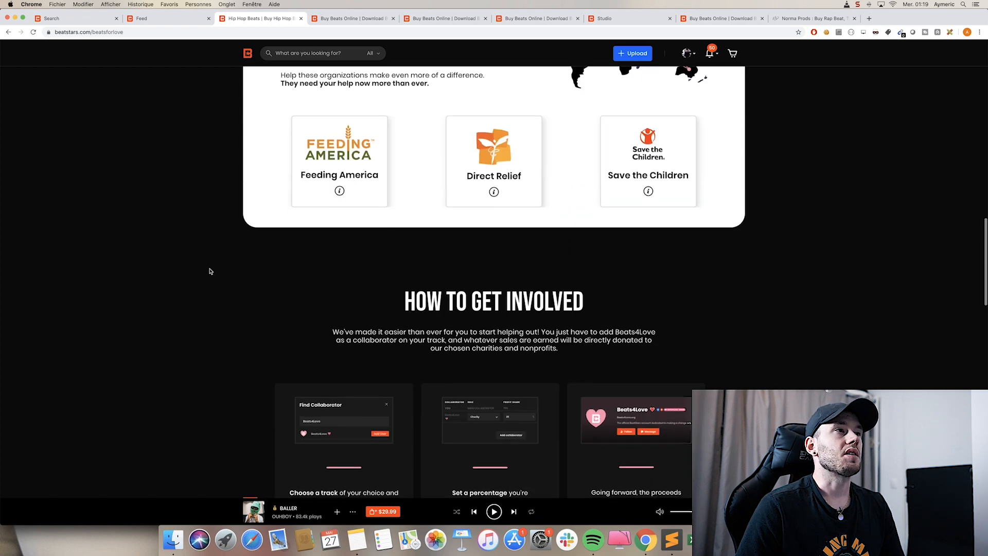
scroll(210, 271, "down", 2)
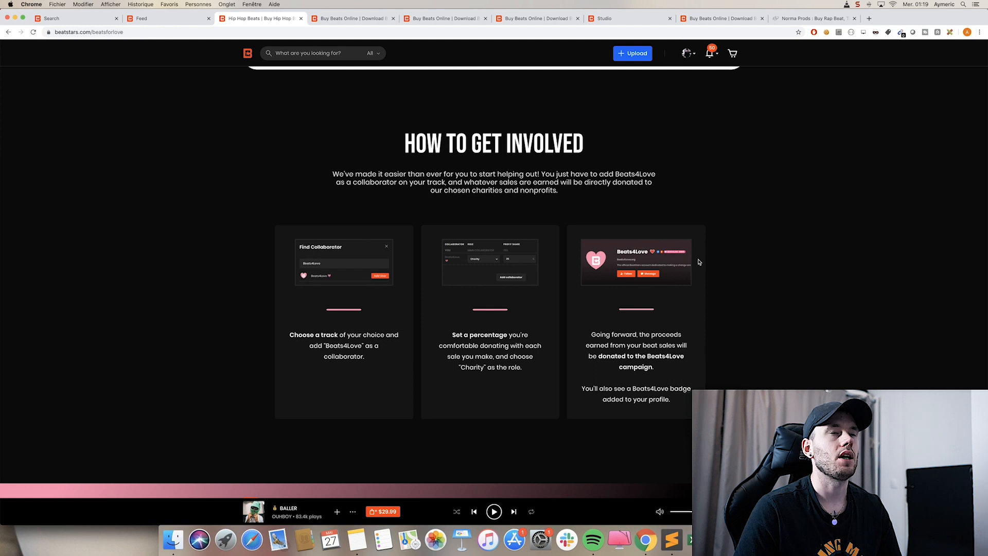
scroll(261, 111, "up", 15)
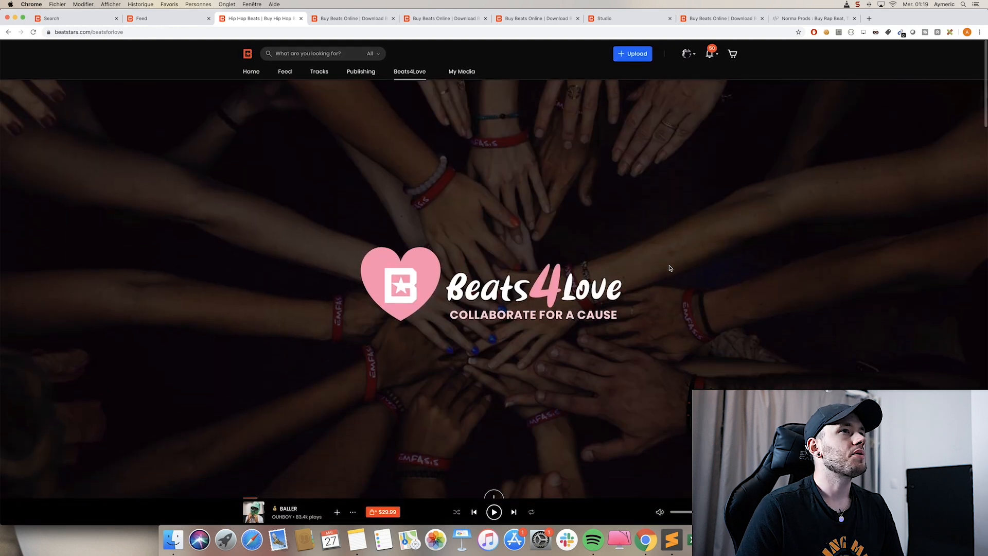
Open the account's Videos page and browse the published beat videos.
mouse_move(457, 72)
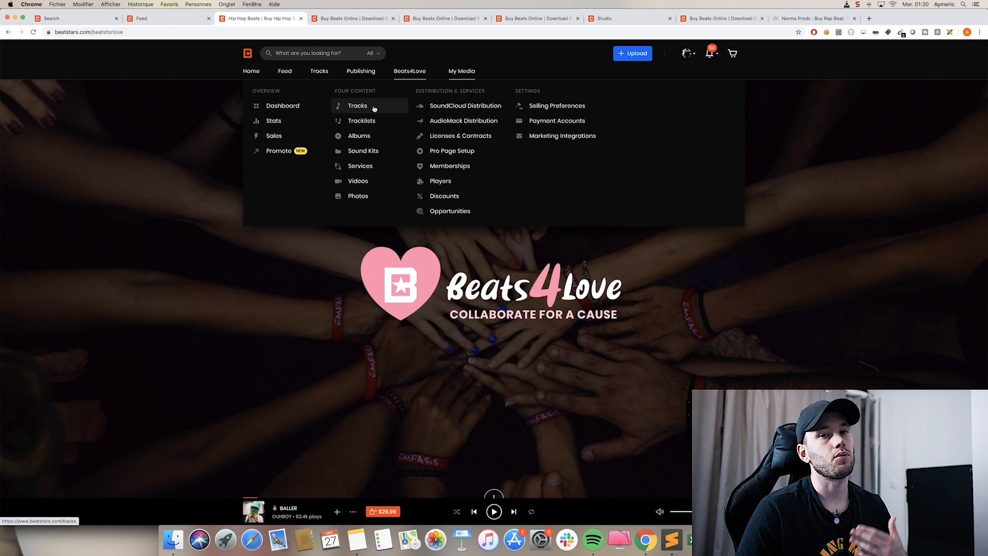
scroll(390, 137, "down", 1)
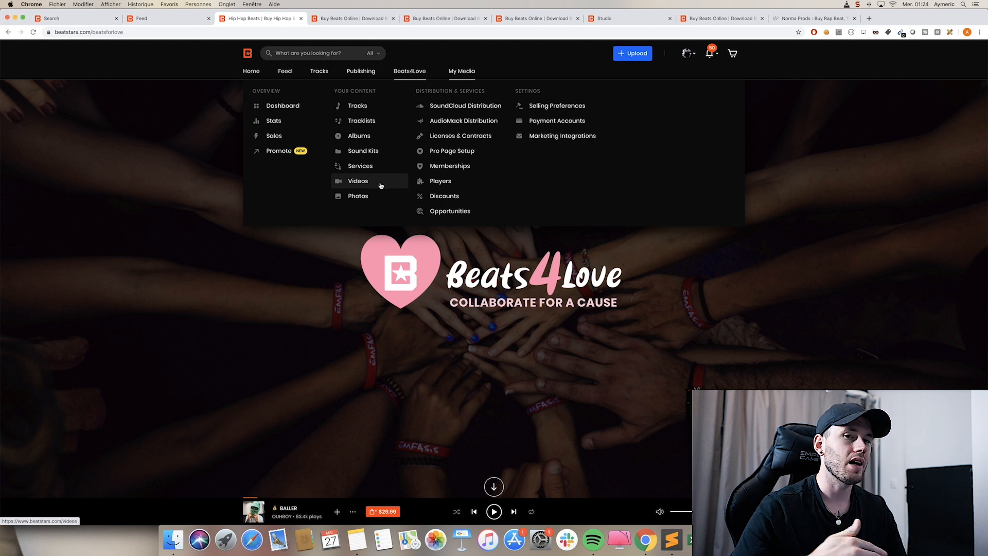
left_click(381, 184)
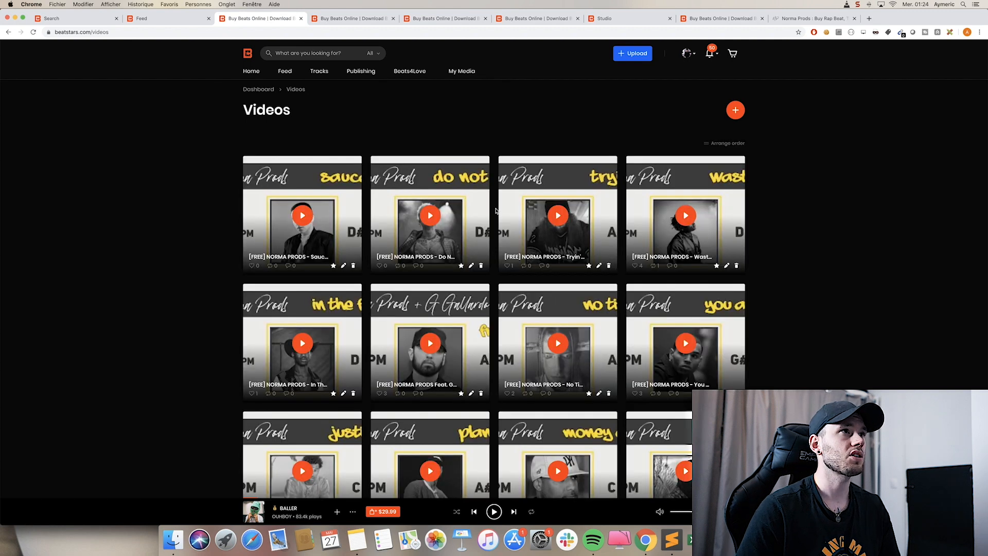
scroll(535, 218, "down", 5)
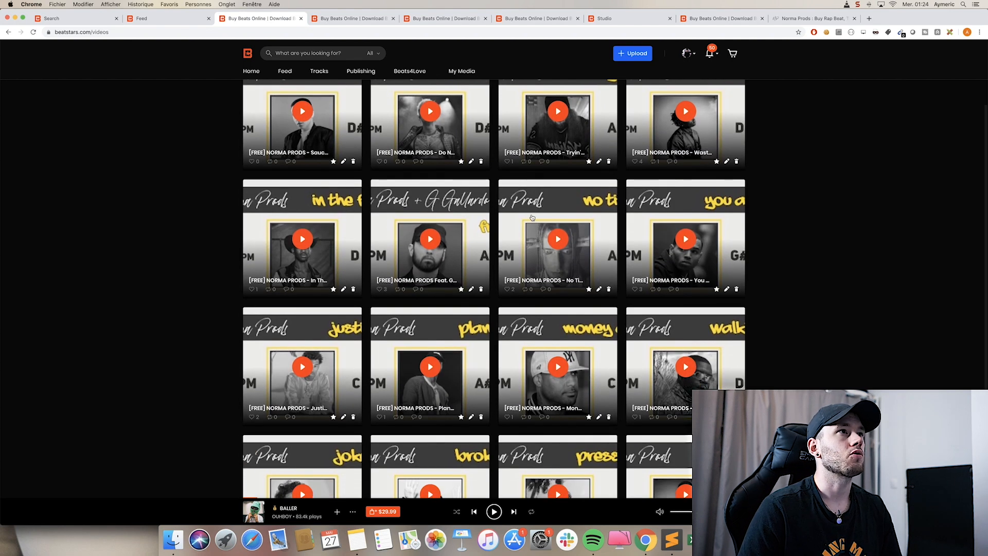
scroll(535, 218, "down", 1)
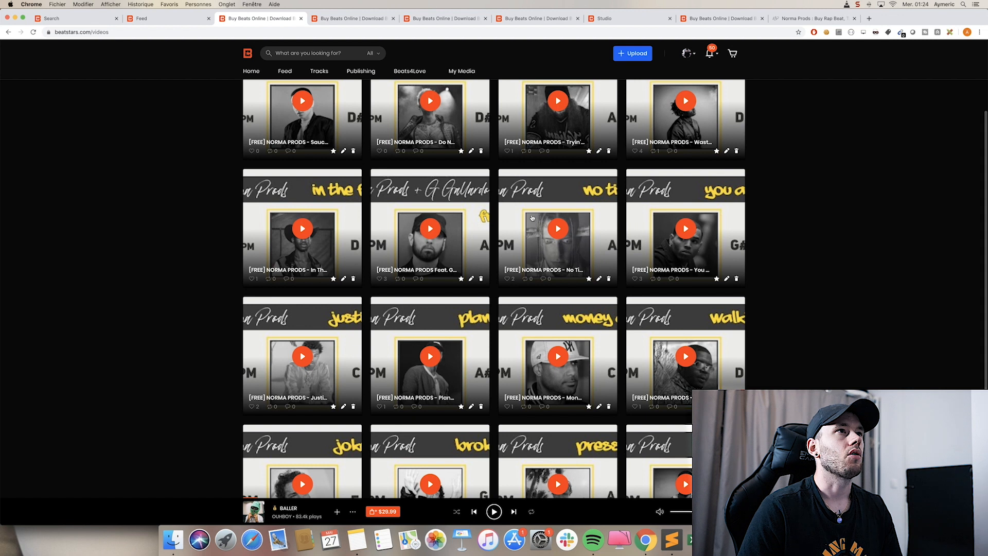
scroll(540, 231, "up", 1)
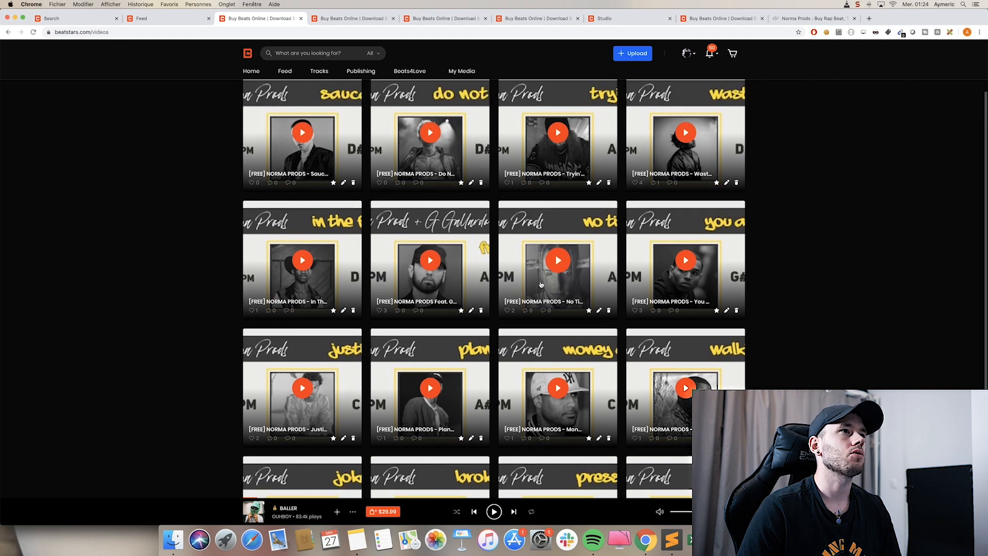
View the page of the No Time (TOM MACDONALD Type Beat) video and return to the video list.
left_click(550, 250)
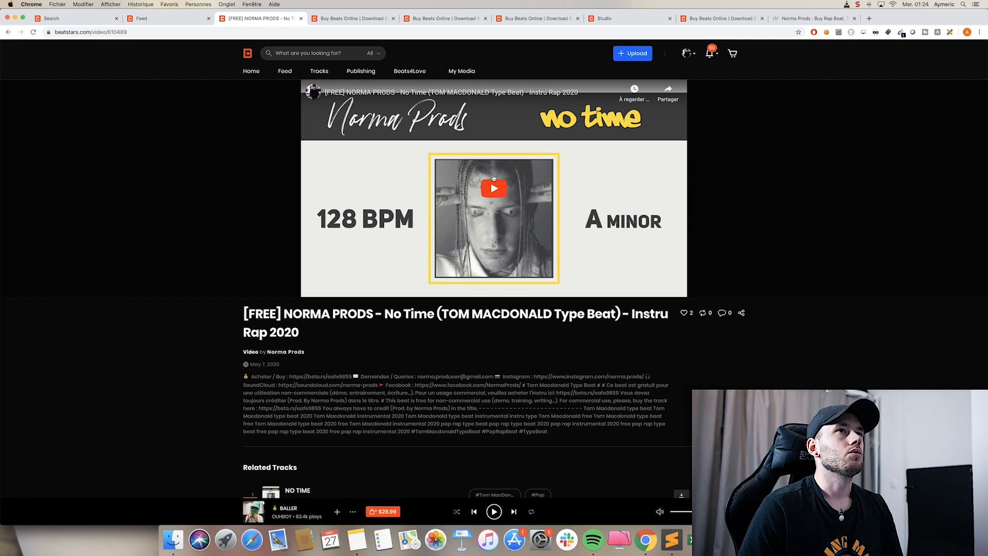
scroll(499, 221, "up", 1)
scroll(499, 221, "down", 1)
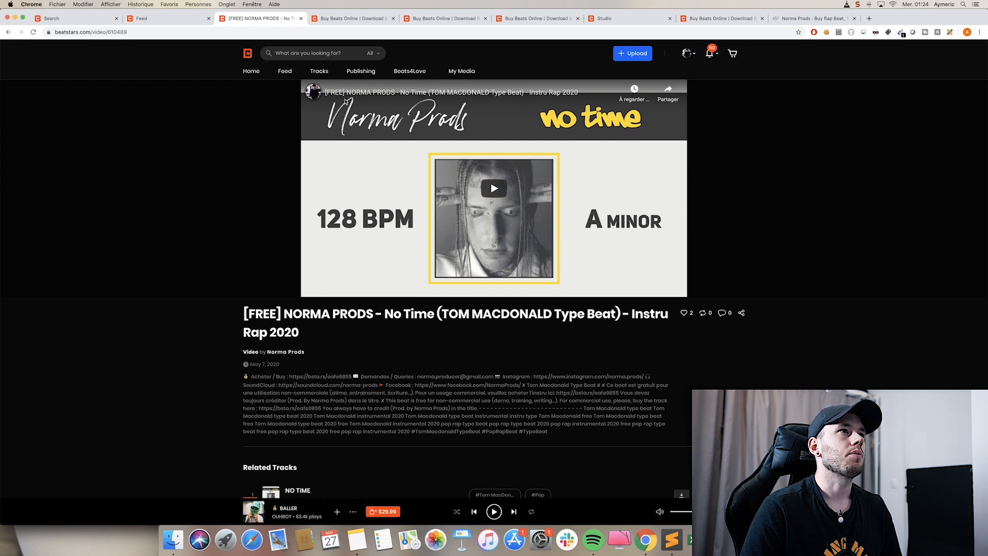
left_click(8, 32)
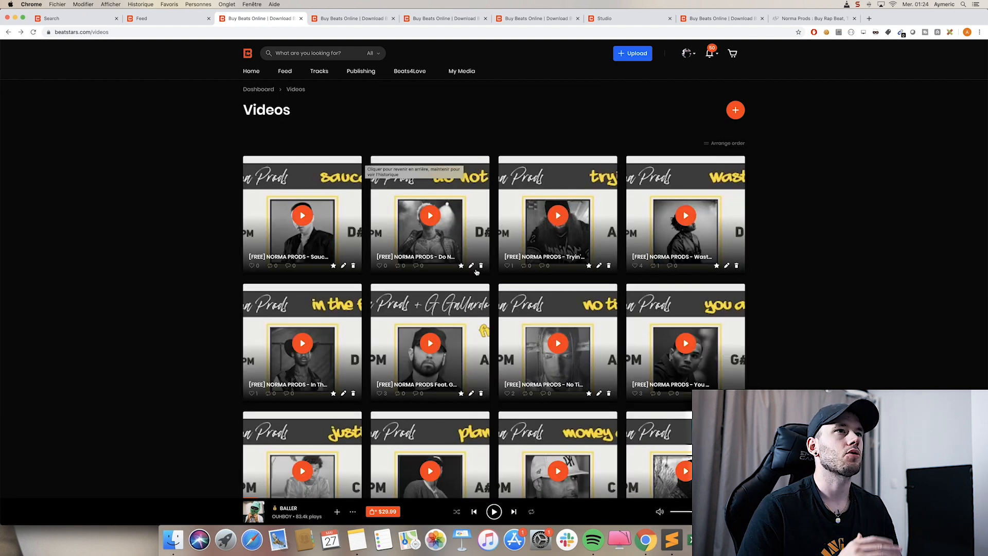
Preview the Do Not Stop (MGK Type Beat) video, play it briefly and close the preview.
left_click(430, 218)
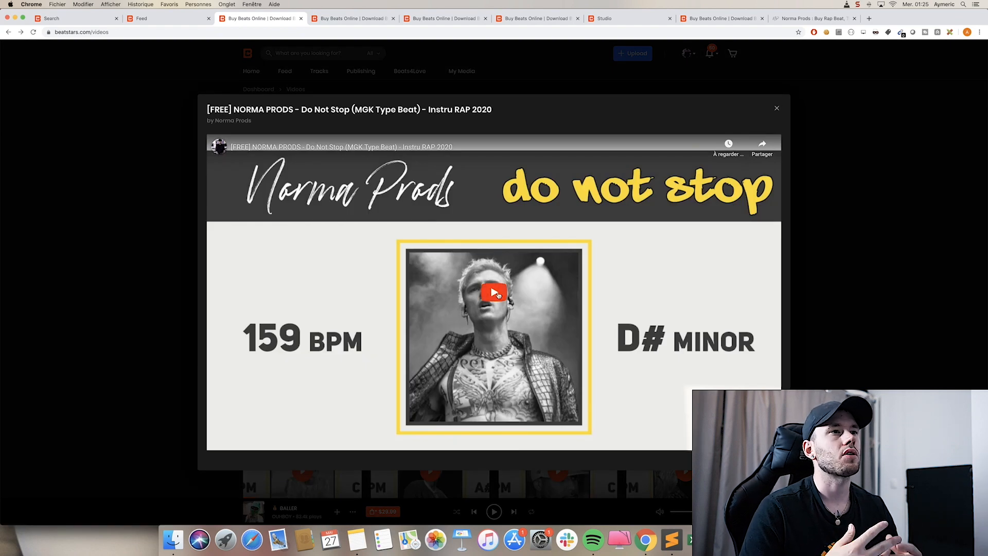
left_click(496, 293)
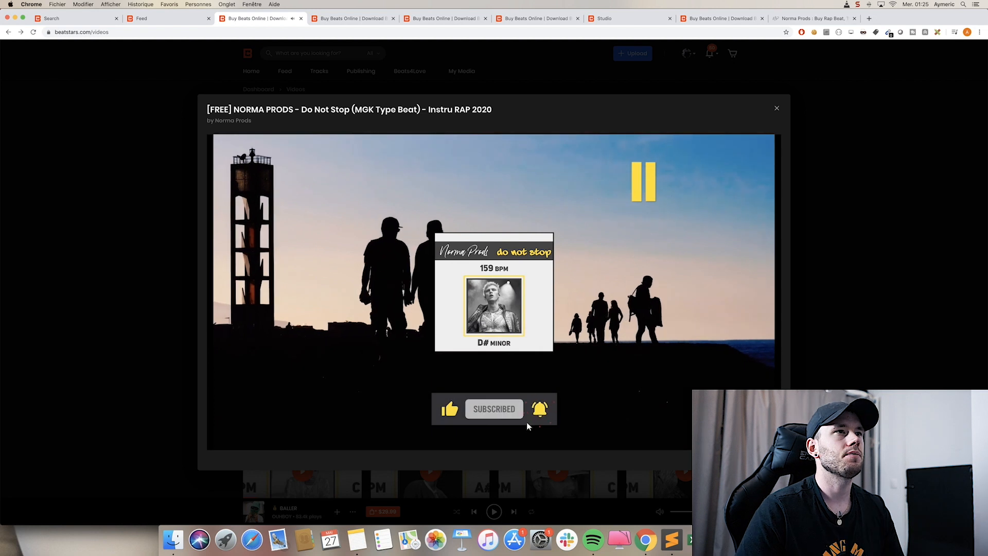
left_click(777, 108)
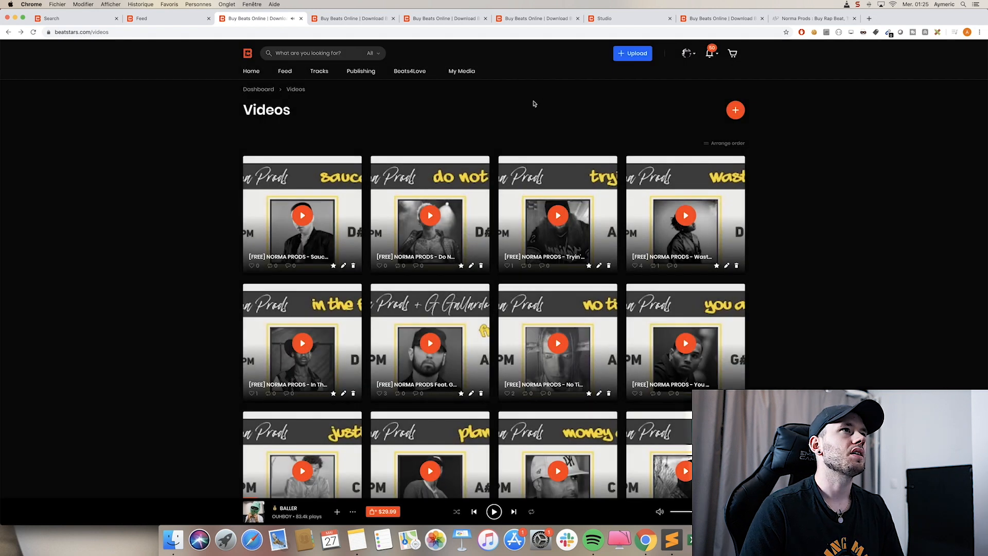
Examine the SoundCloud Monetization track list, the tracks under review and the metadata-ready tracks, highlighting the first track's ISRC code.
mouse_move(324, 75)
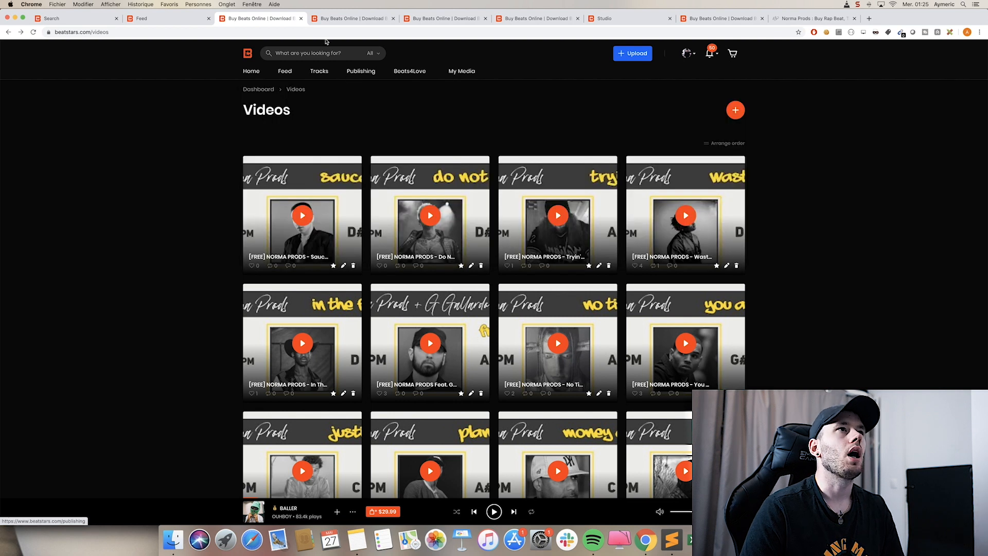
mouse_move(464, 75)
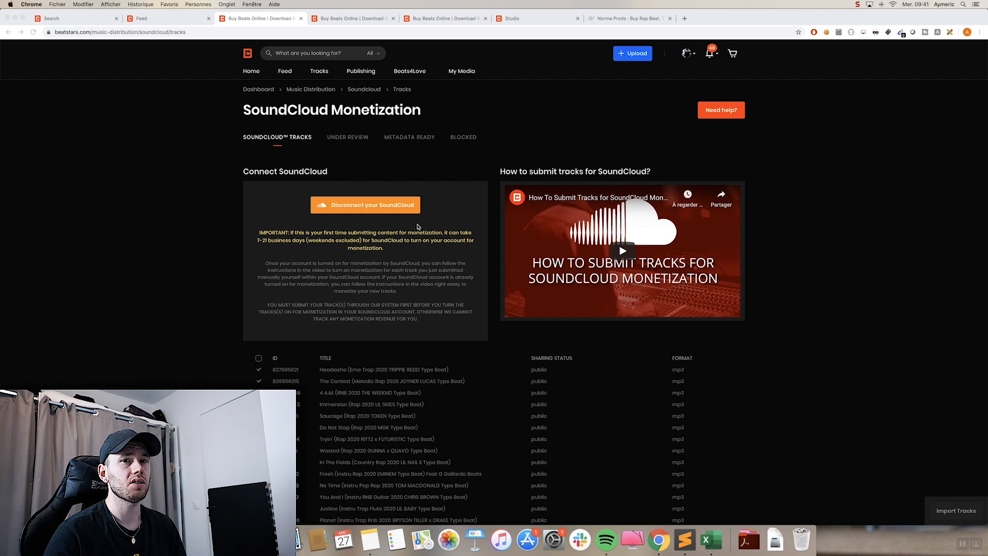
scroll(248, 315, "down", 2)
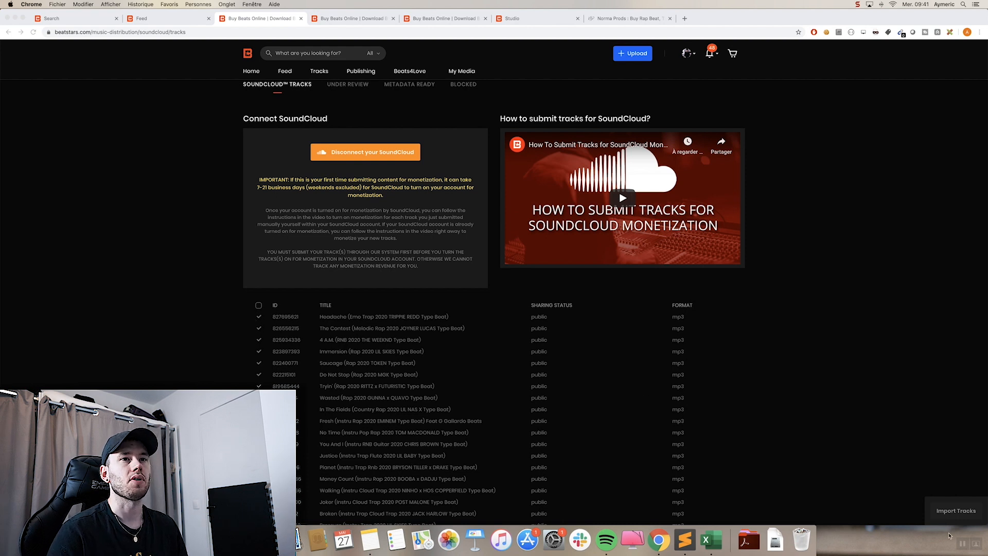
scroll(695, 382, "up", 2)
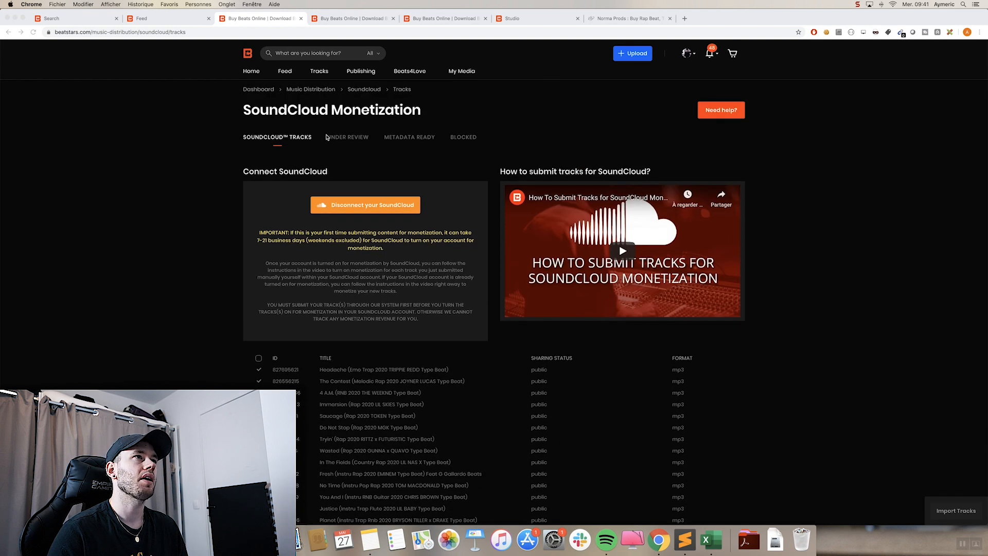
left_click(343, 138)
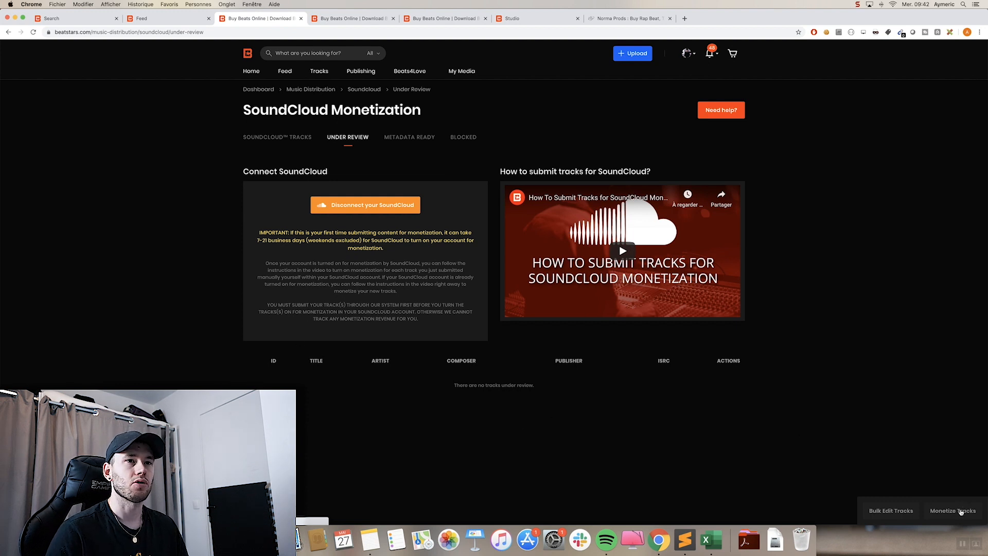
left_click(408, 137)
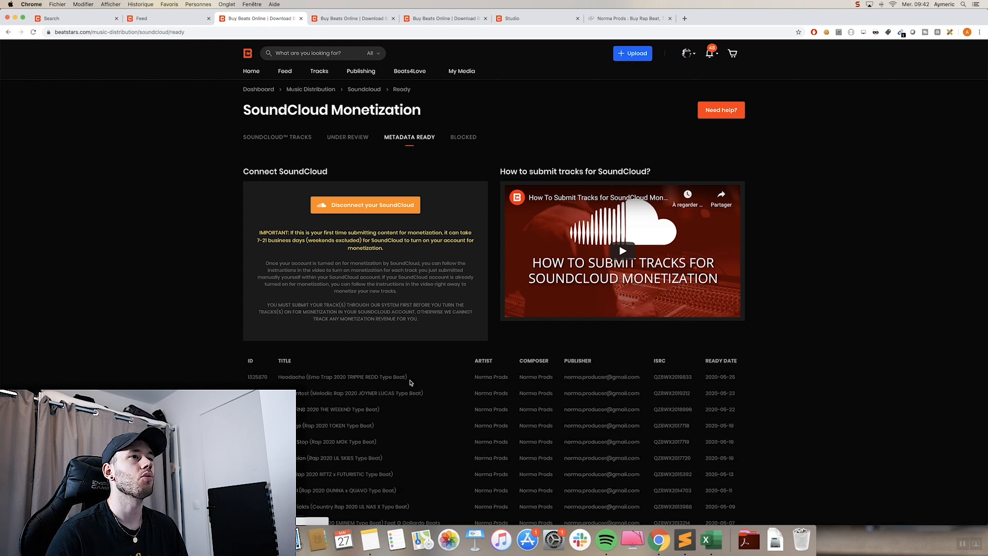
double_click(678, 378)
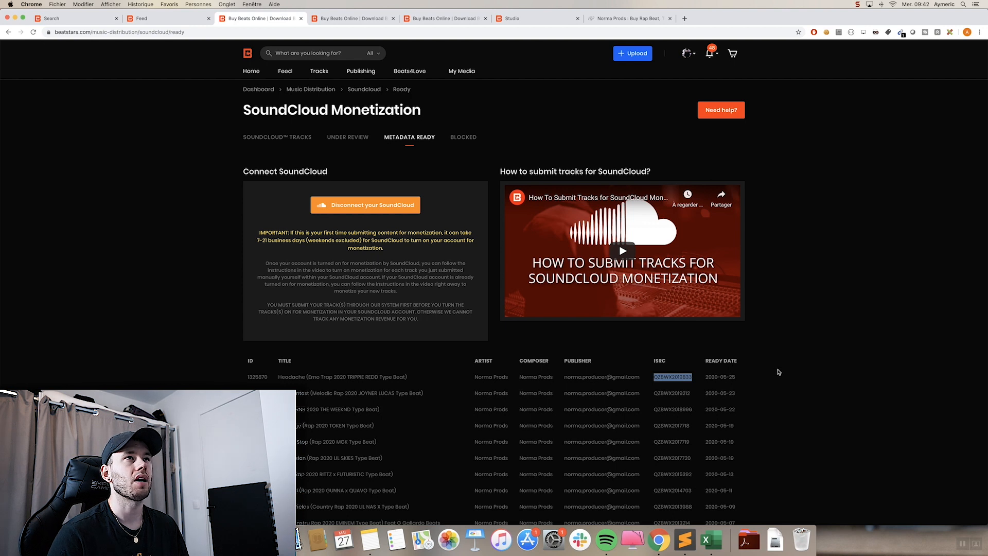
View the AudioMack distribution page and the Licenses & Contracts page.
mouse_move(462, 71)
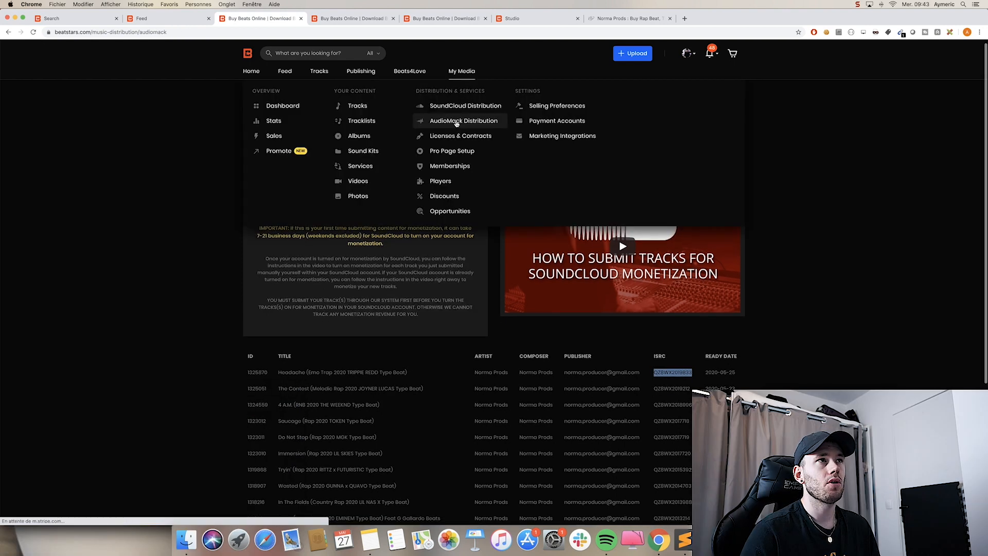
left_click(456, 124)
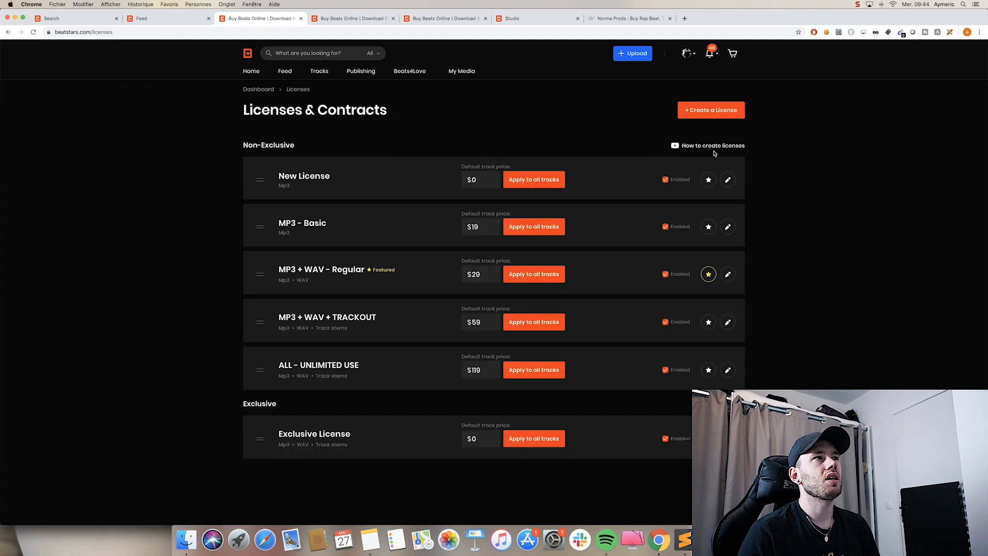
Disable the non-exclusive license named New License and open the MP3 - Basic license for editing.
left_click(680, 181)
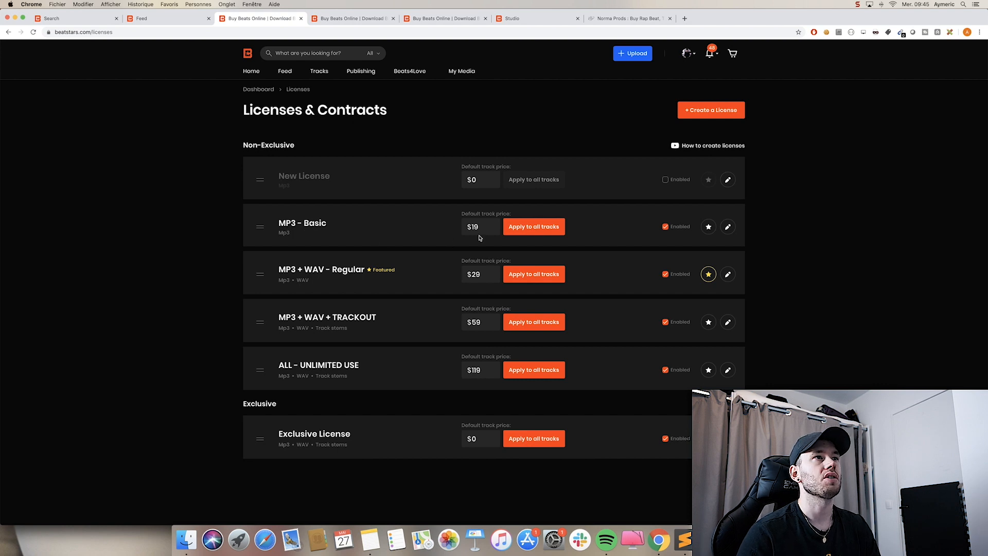
left_click(728, 227)
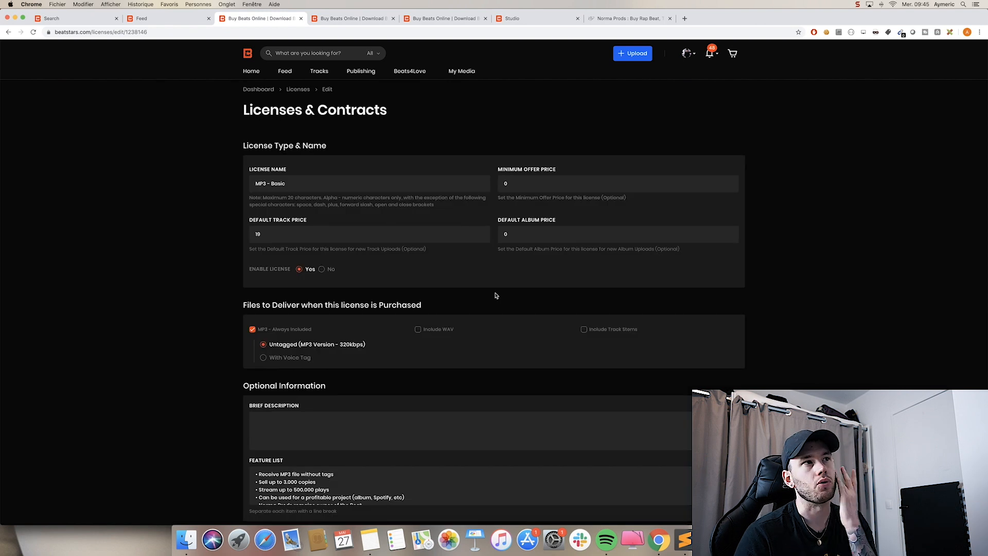
Review the MP3 - Basic license's quick contract customization, highlighting the number of distribution copies and the number of audio streams.
scroll(493, 302, "down", 7)
left_click_drag(286, 232, 236, 234)
left_click_drag(288, 275, 234, 280)
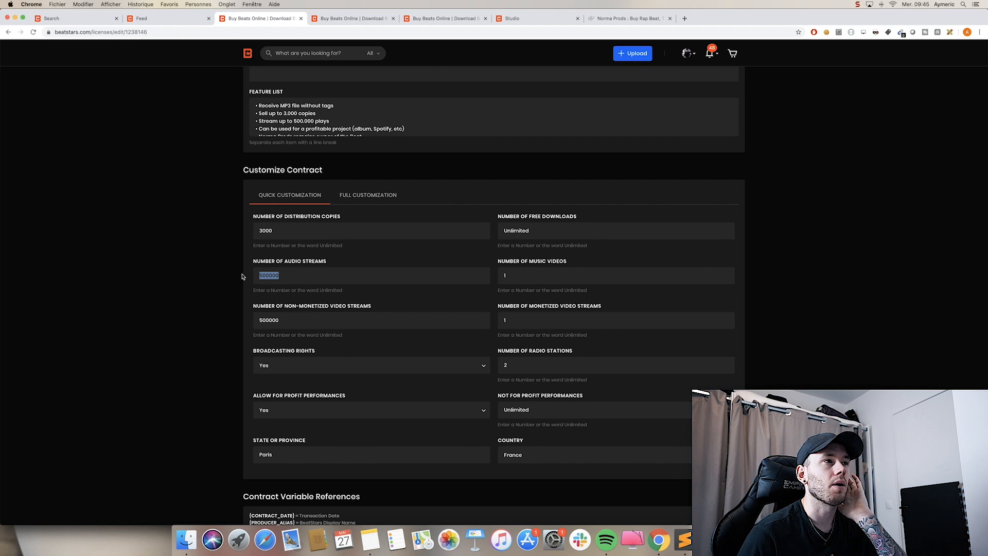
scroll(388, 341, "down", 2)
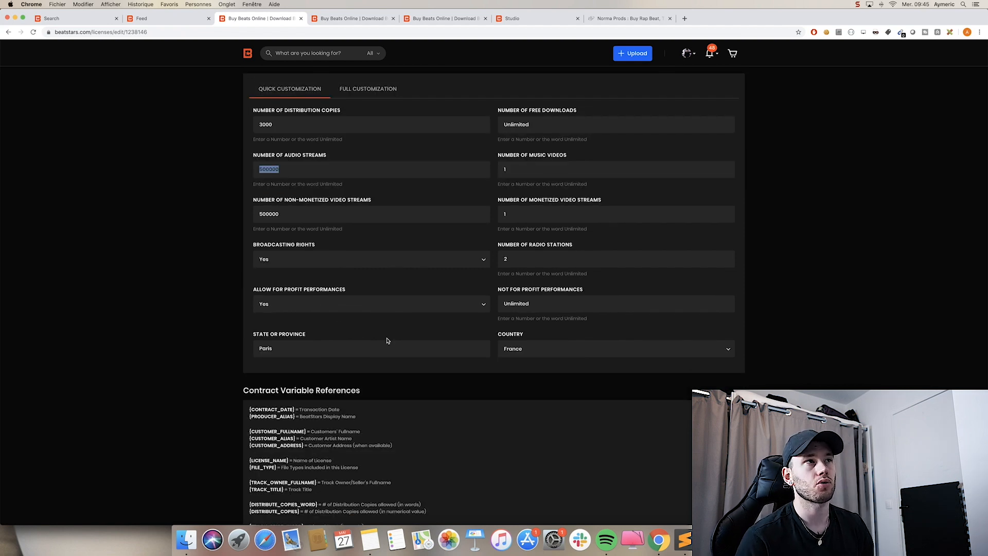
scroll(424, 323, "up", 1)
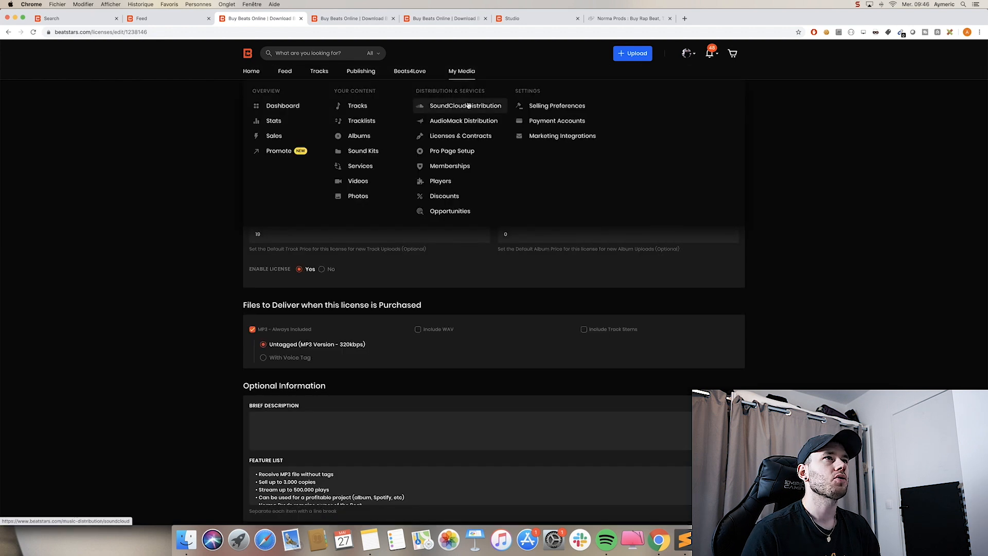
Open the Pro Page setup, view the Norma Prods store at norma.beatstars.com and return to its normaprods.com address.
left_click(459, 151)
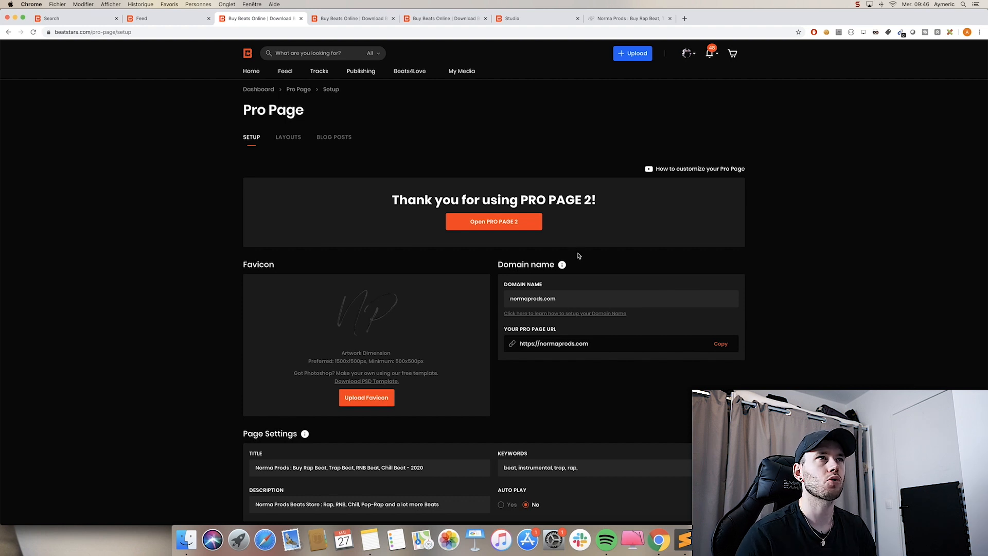
left_click(609, 20)
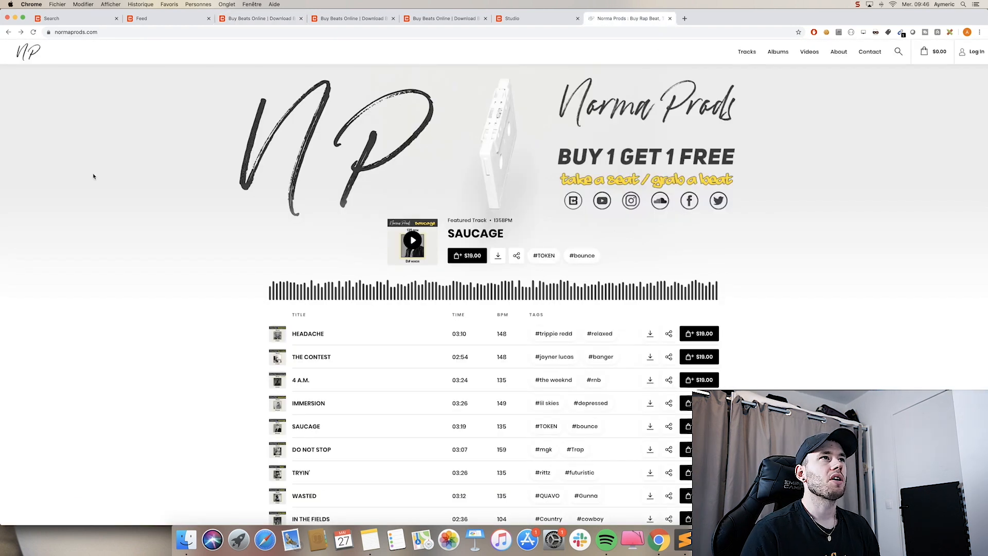
double_click(74, 34)
type("norma.")
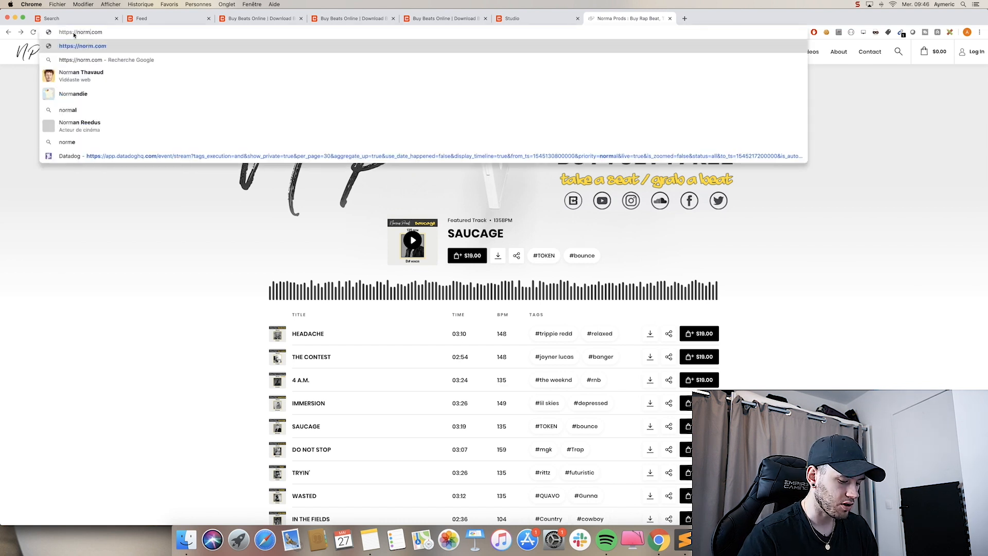
type("beatstars")
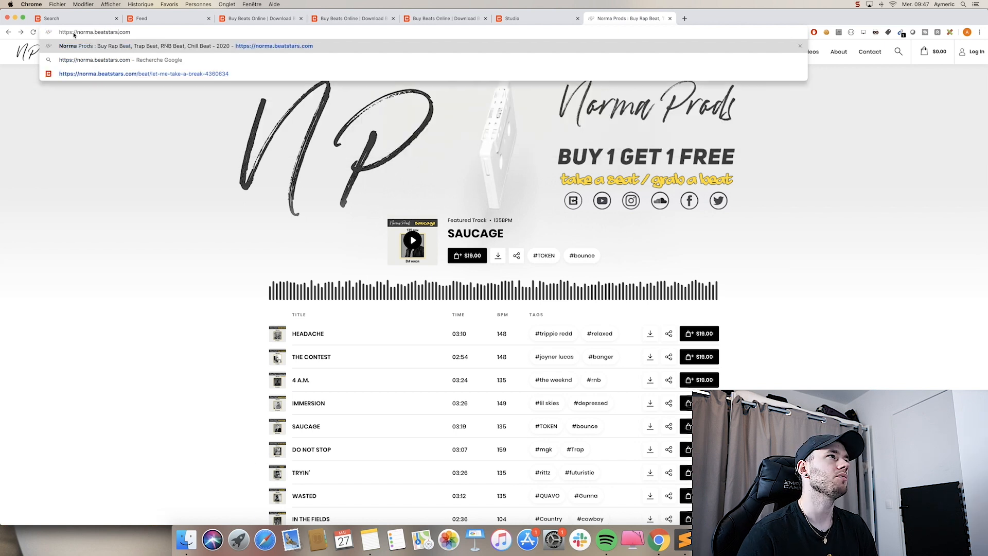
key("Return")
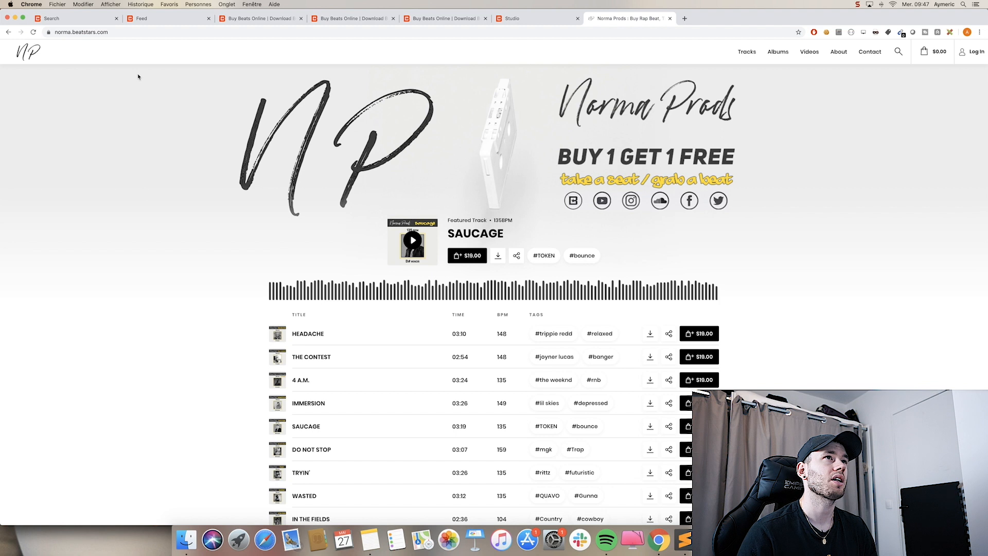
left_click(8, 32)
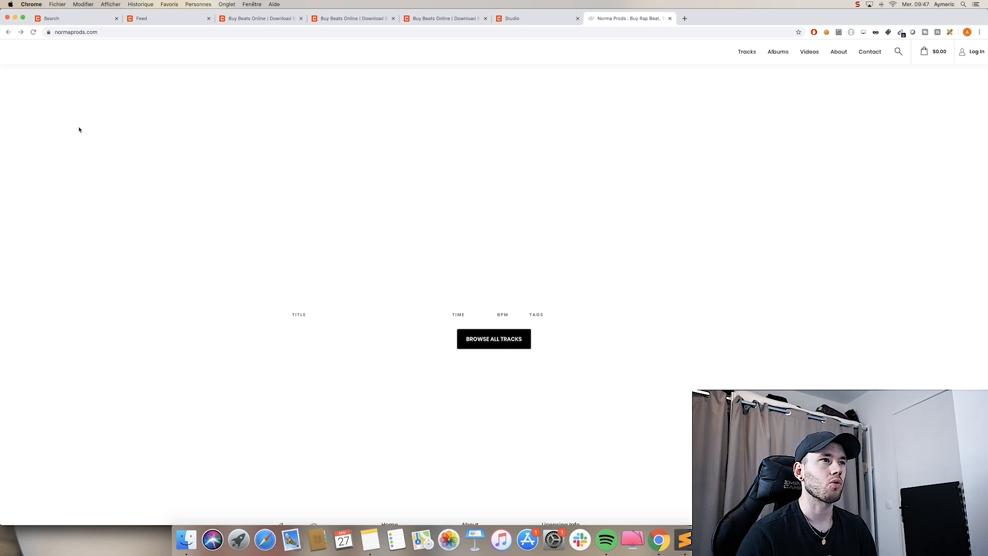
Examine the favicon, domain name and page settings in the Pro Page setup, highlighting the keywords.
key("super+3")
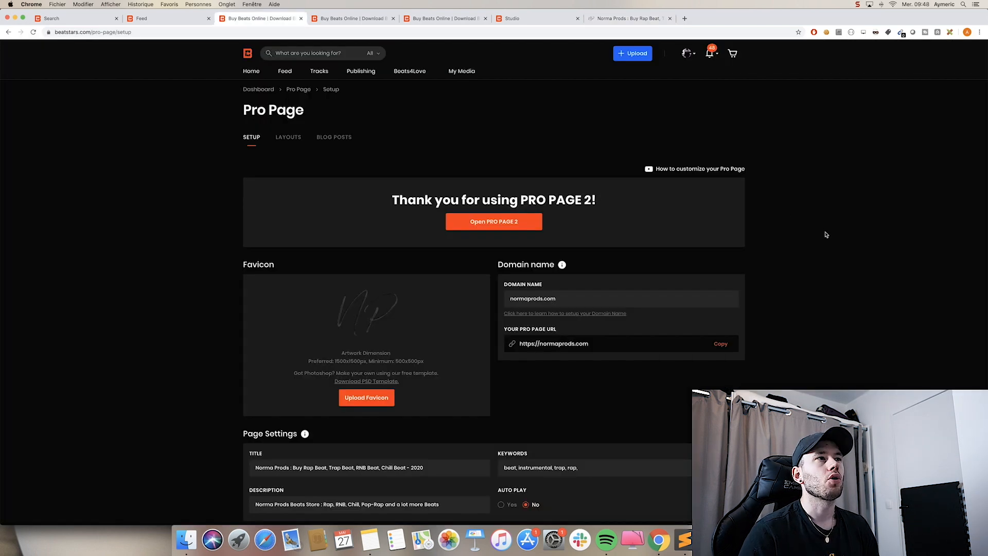
scroll(825, 233, "down", 1)
scroll(825, 234, "down", 2)
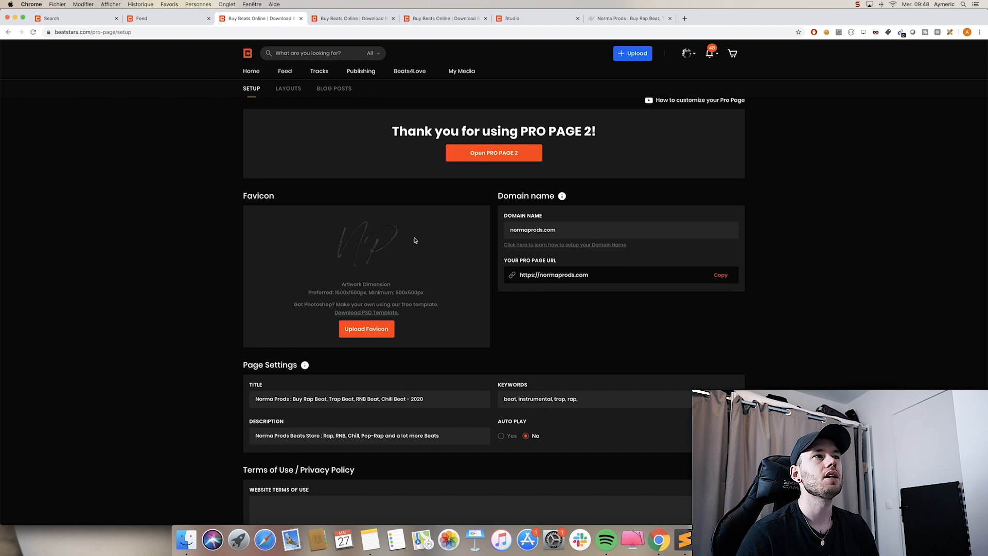
scroll(432, 309, "down", 3)
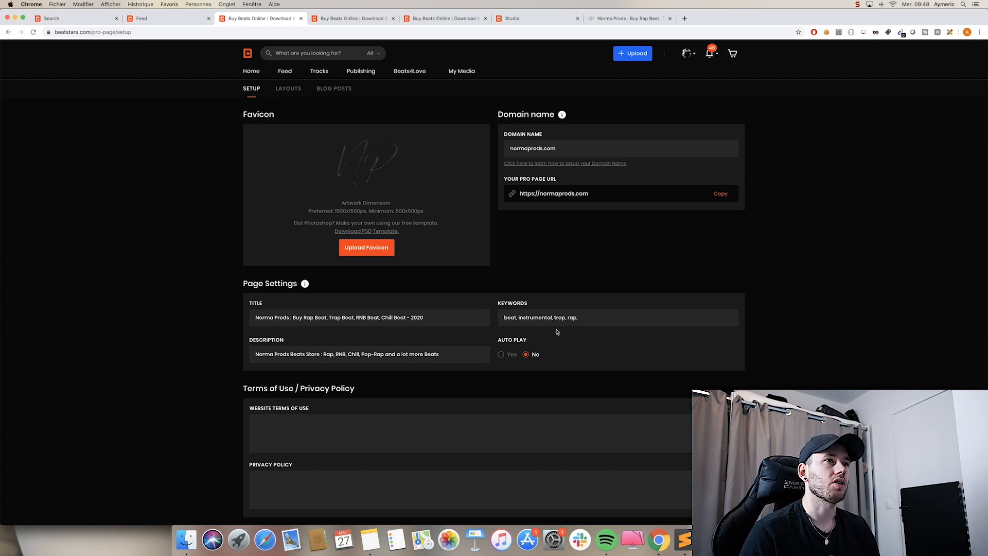
triple_click(585, 321)
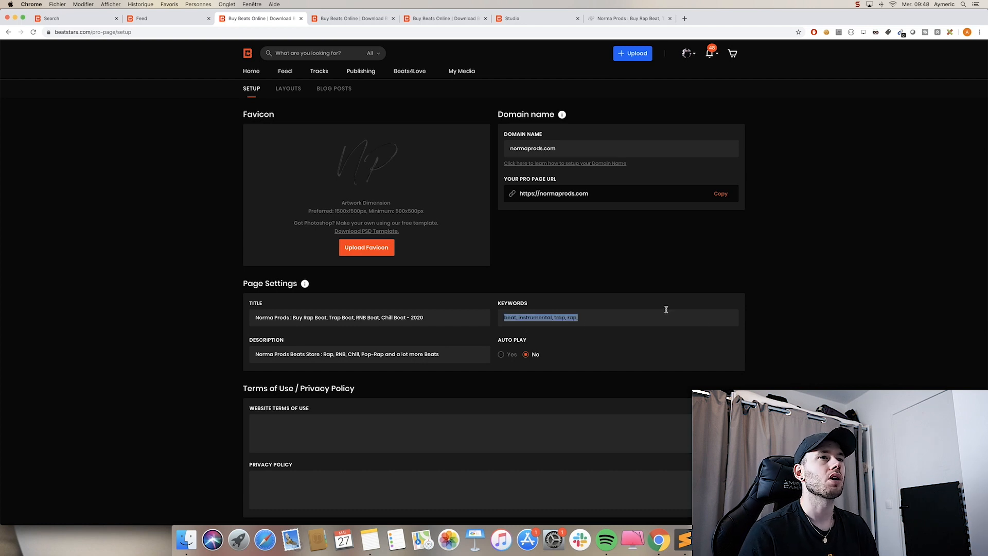
Look through the Terms of Use, Privacy Policy, contact list form, Google Analytics and Facebook Pixel sections of the Pro Page setup.
scroll(766, 345, "down", 3)
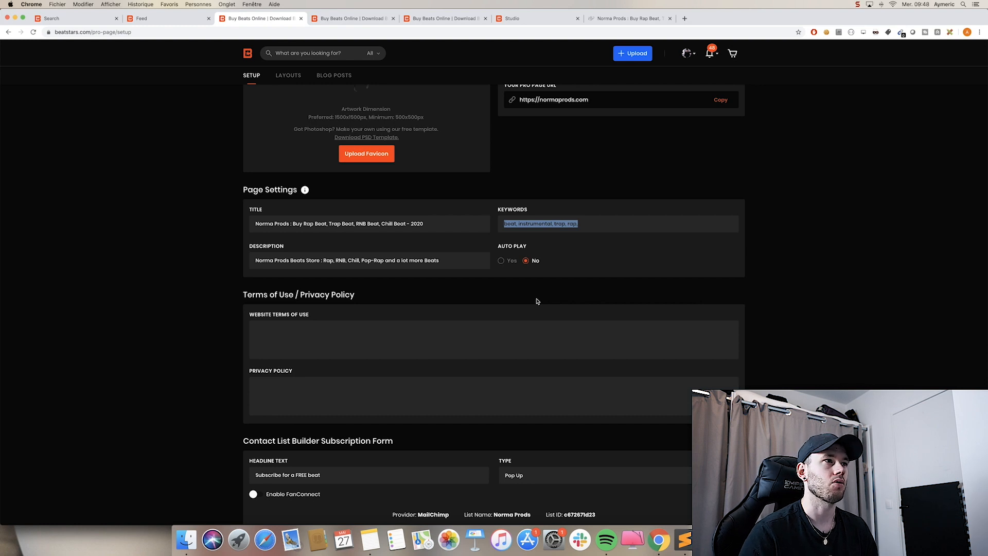
scroll(516, 268, "down", 2)
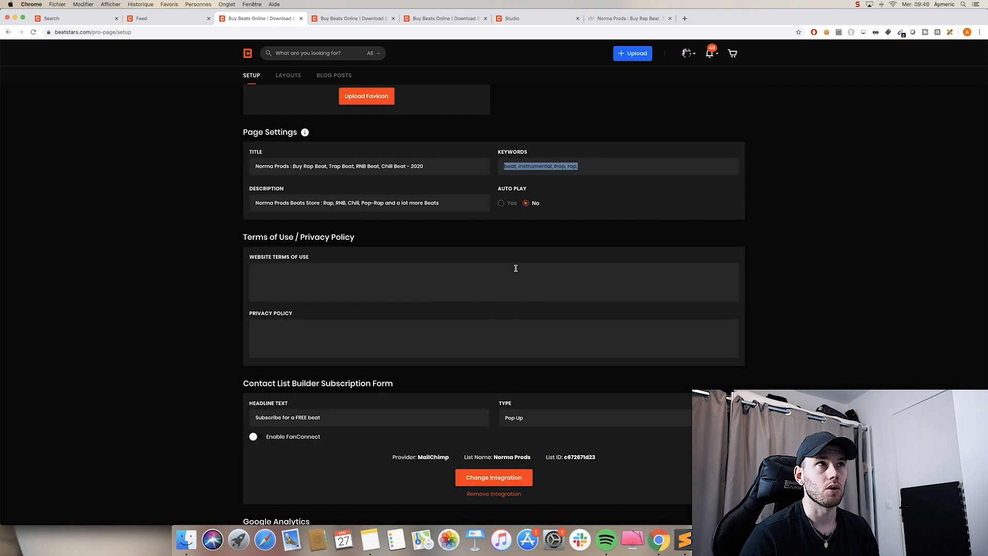
scroll(515, 269, "down", 2)
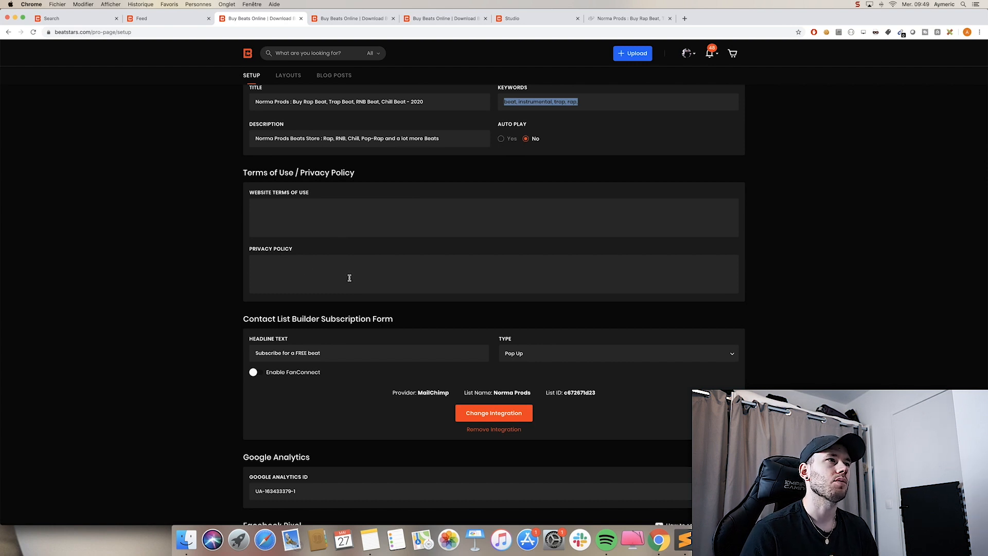
scroll(348, 276, "down", 4)
scroll(284, 250, "down", 2)
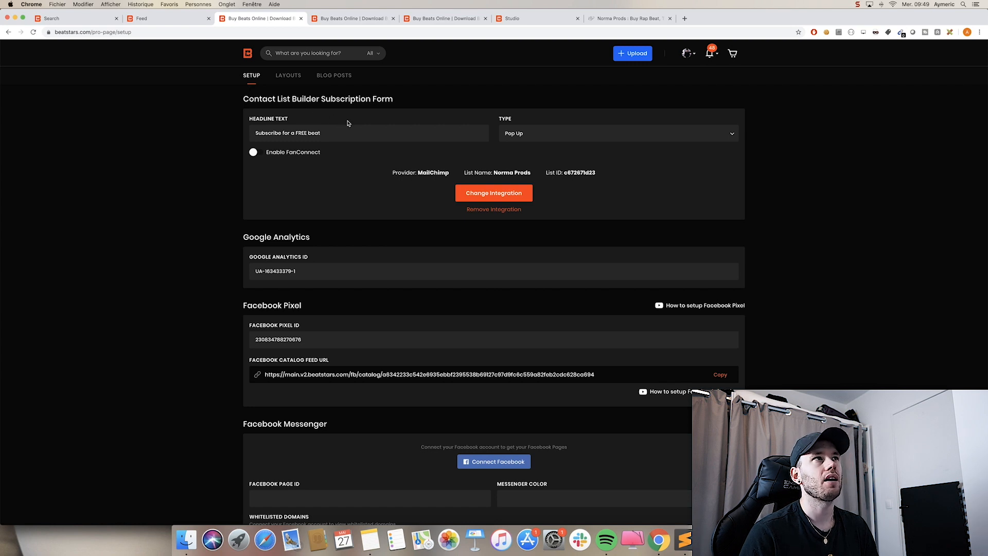
Locate the Marketing Integrations settings entry, then return to the Contact List Builder Subscription Form on the Pro Page setup.
scroll(394, 118, "up", 3)
scroll(395, 118, "up", 10)
mouse_move(462, 71)
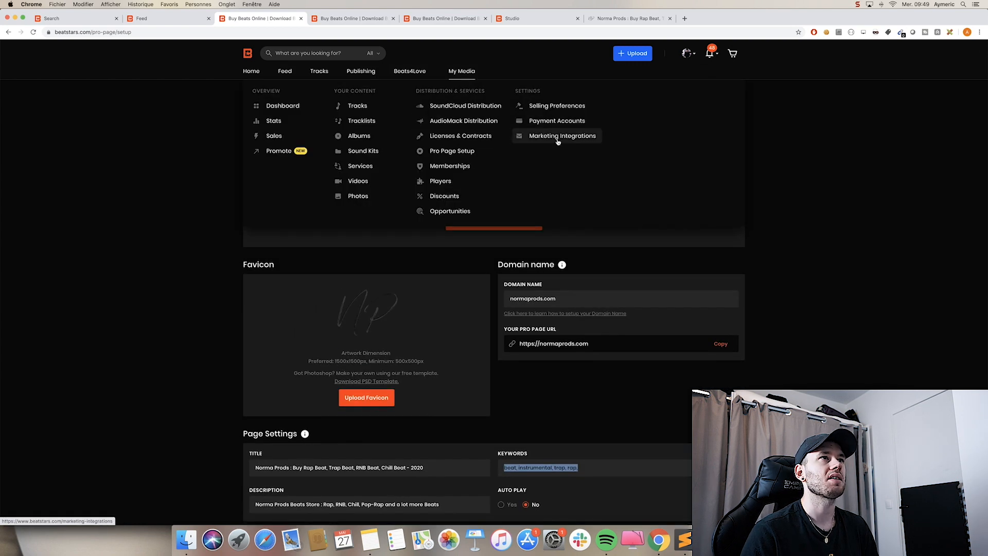
scroll(111, 181, "down", 10)
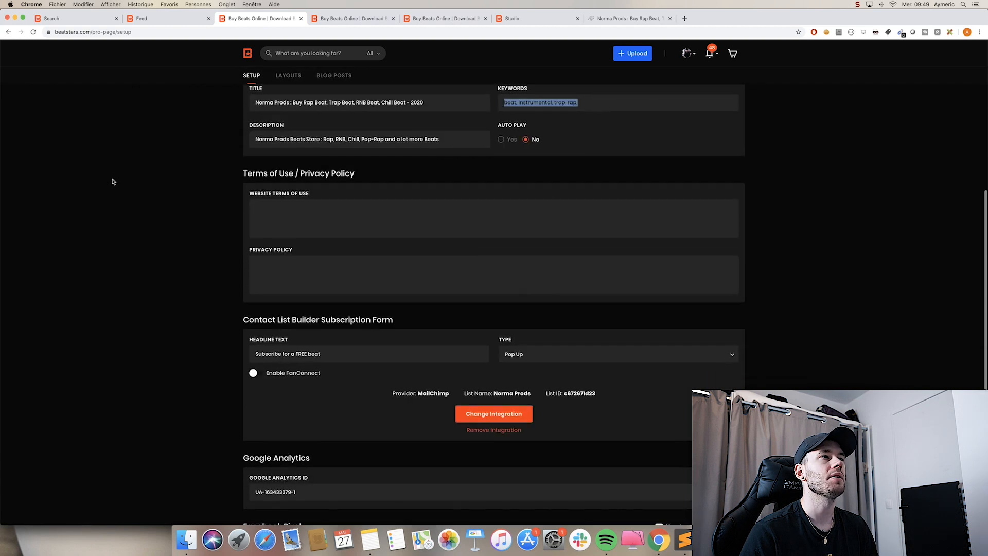
scroll(114, 182, "down", 3)
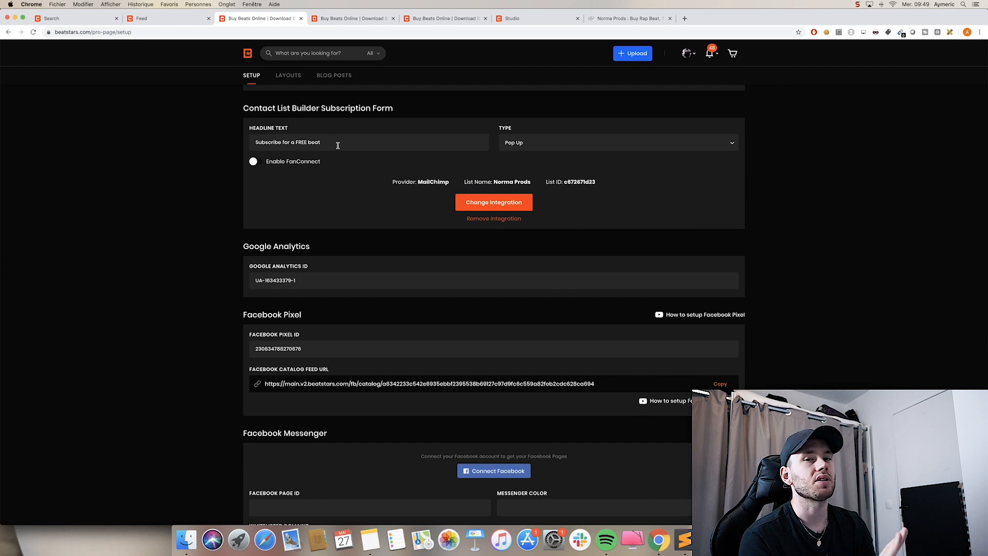
scroll(338, 144, "down", 2)
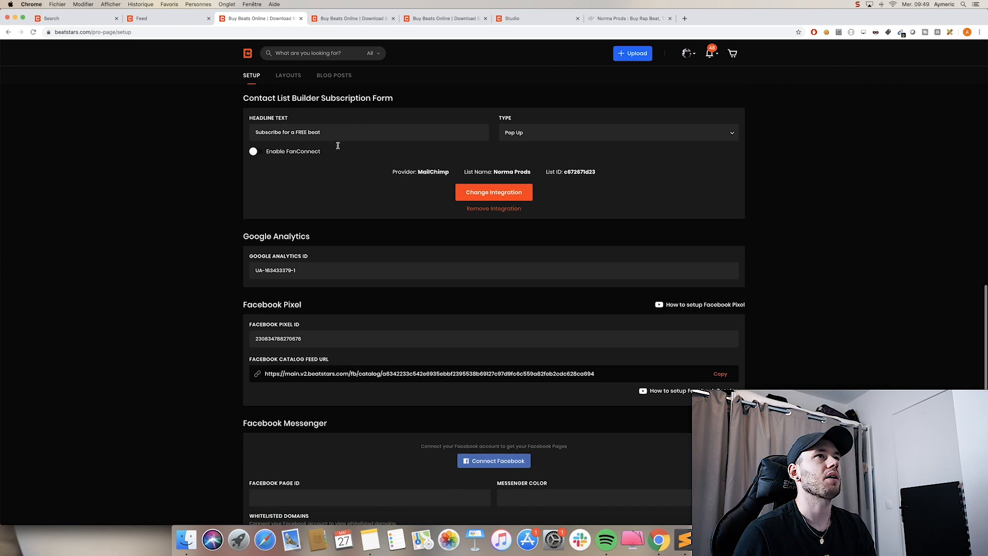
Highlight the subscription form's headline text and examine the Google Analytics, Facebook Pixel and Facebook Messenger settings.
scroll(479, 137, "up", 4)
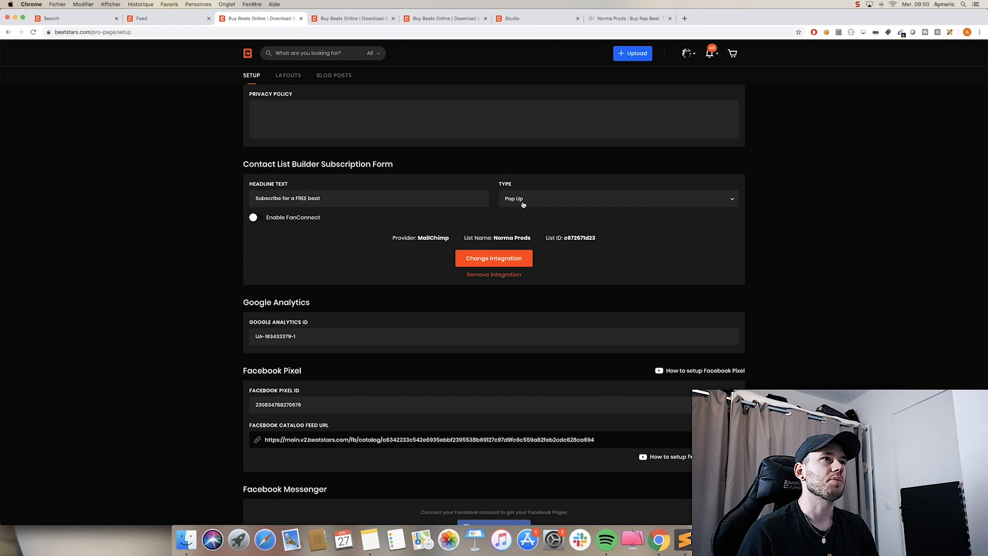
left_click_drag(331, 198, 229, 198)
left_click(347, 200)
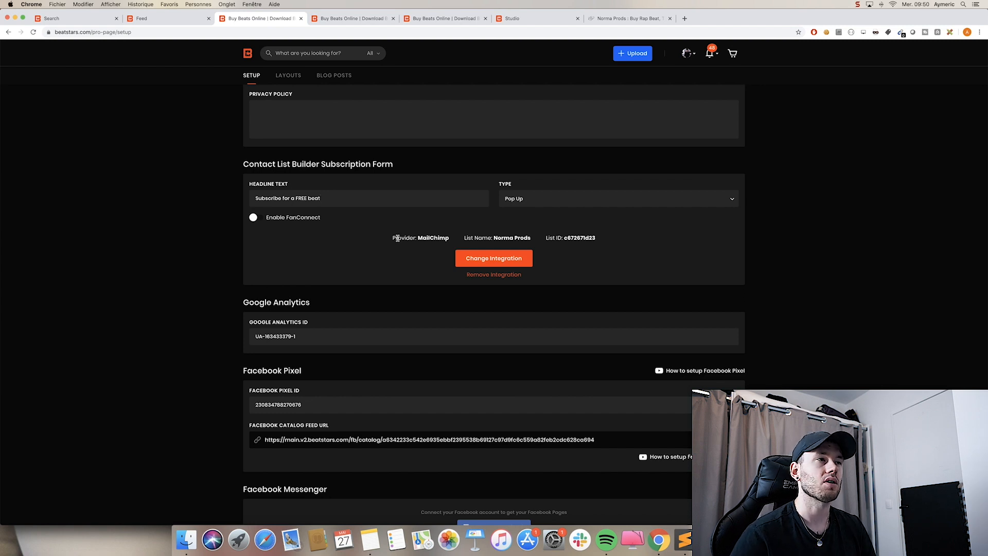
scroll(397, 238, "down", 3)
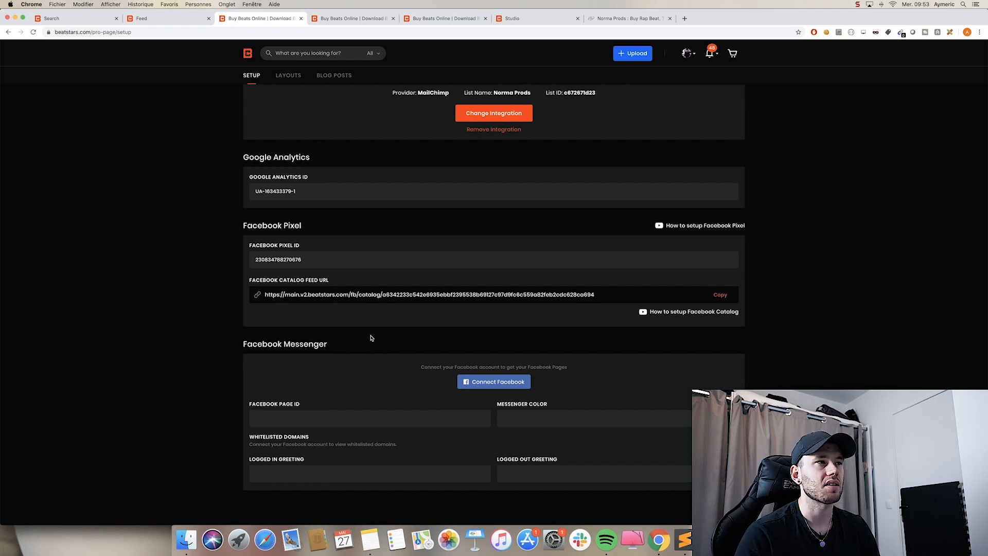
Browse the Pro Page layouts offered for sale and view the Blog Posts section.
left_click(288, 75)
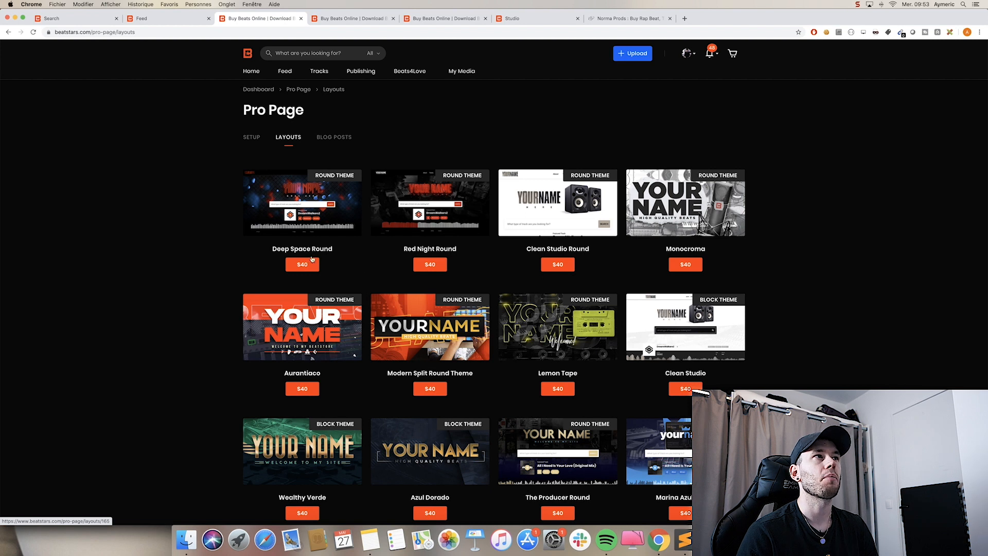
scroll(417, 310, "down", 10)
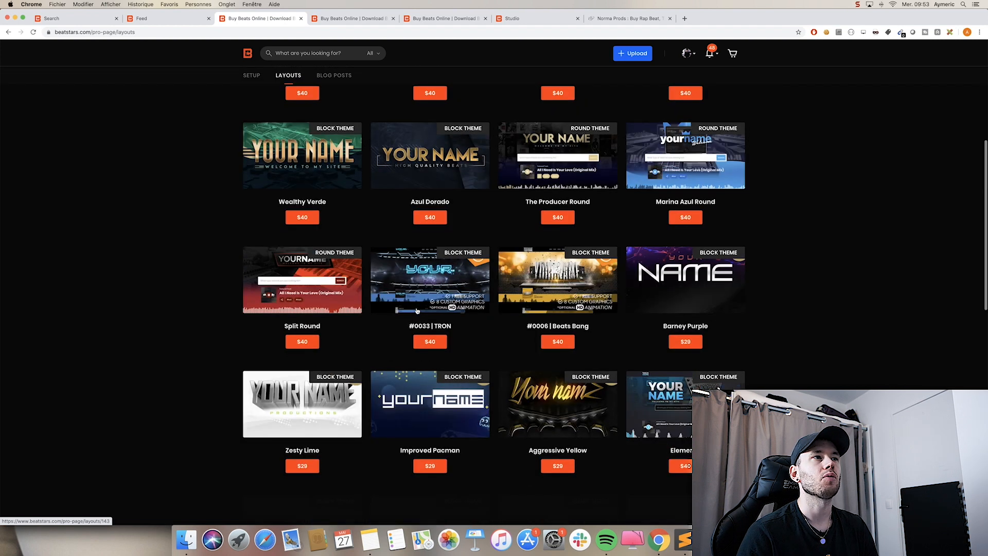
left_click(334, 75)
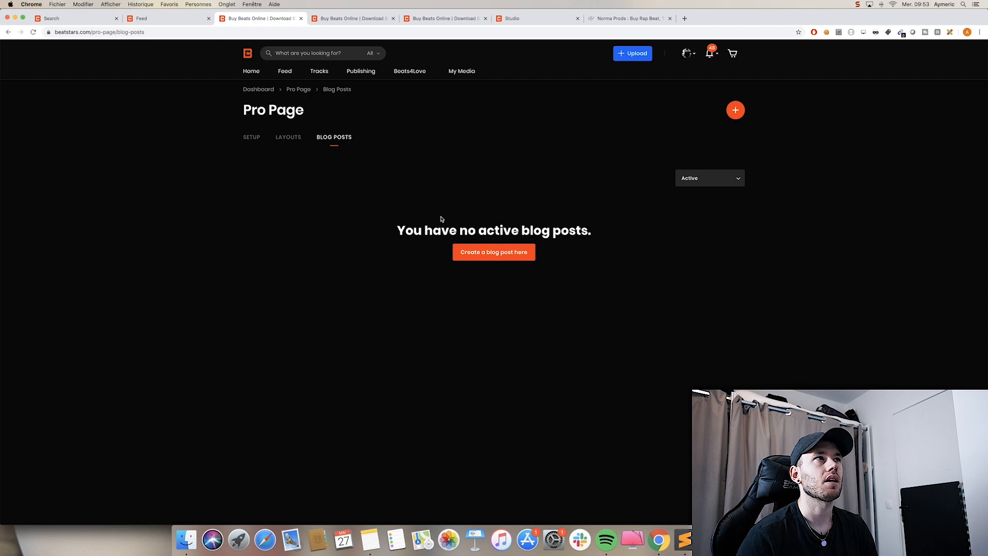
Open the Memberships page, then view the Sound and Beats coupon codes on the Discounts page.
mouse_move(462, 71)
left_click(465, 167)
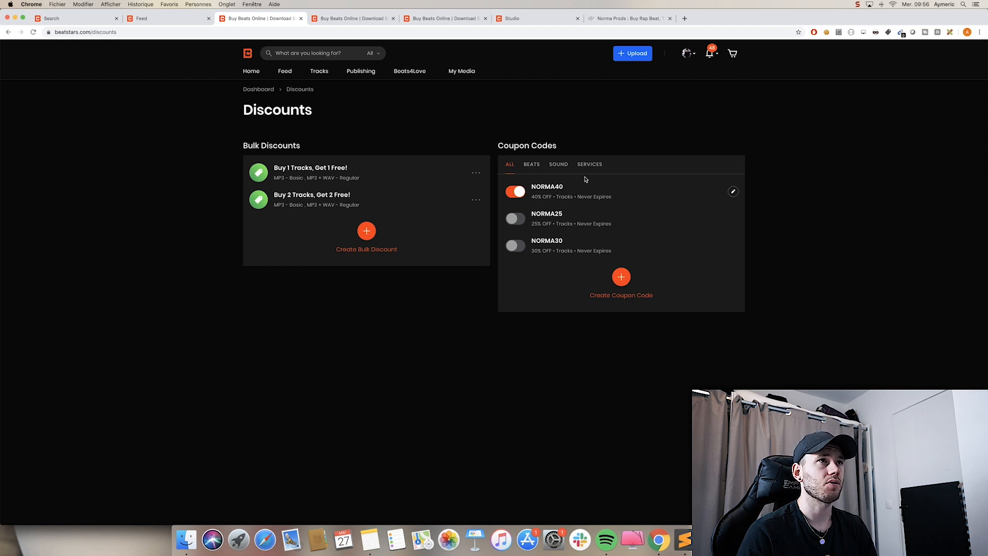
left_click(561, 170)
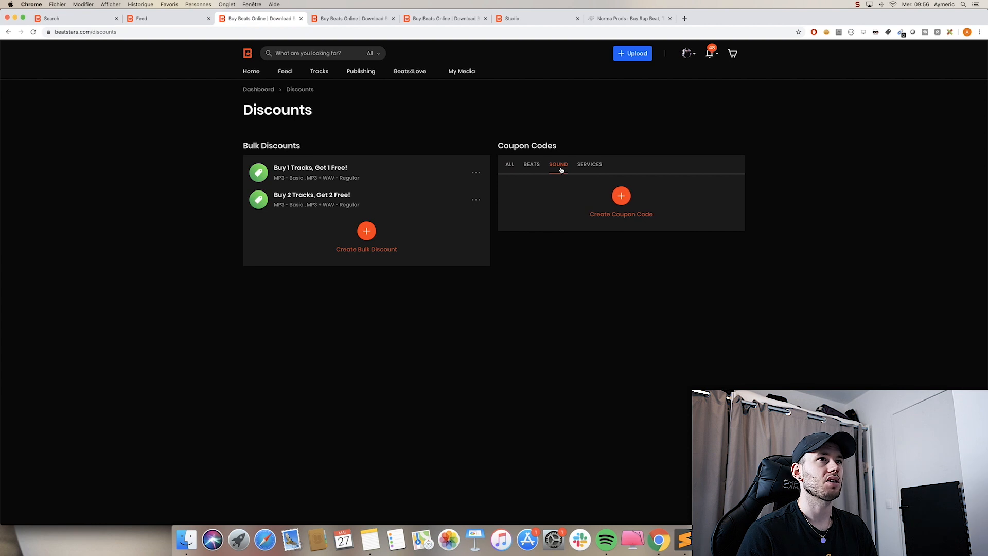
left_click(533, 169)
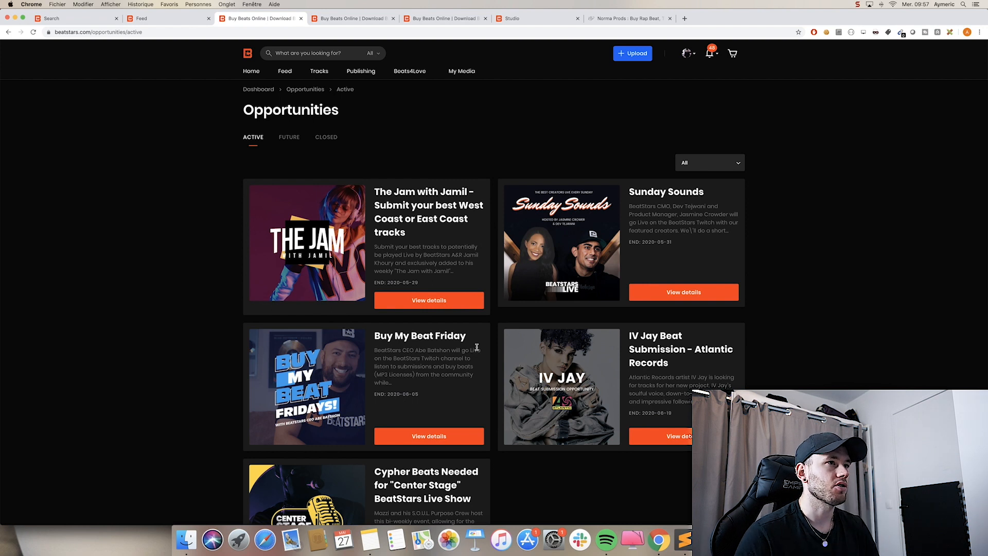
Highlight the Buy My Beat Friday opportunity, view its details and submitted tracks, and return to the active opportunities list.
left_click_drag(374, 337, 467, 340)
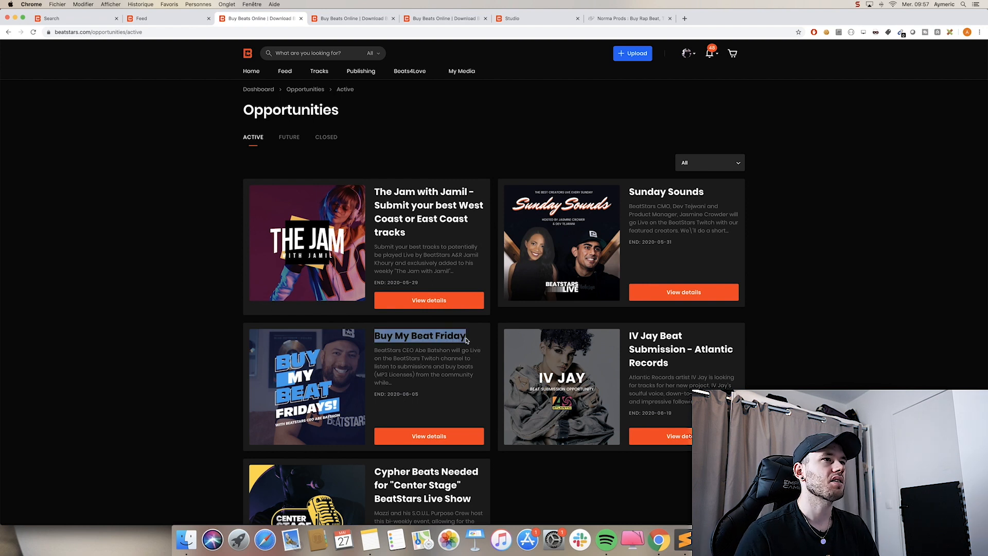
left_click(461, 406)
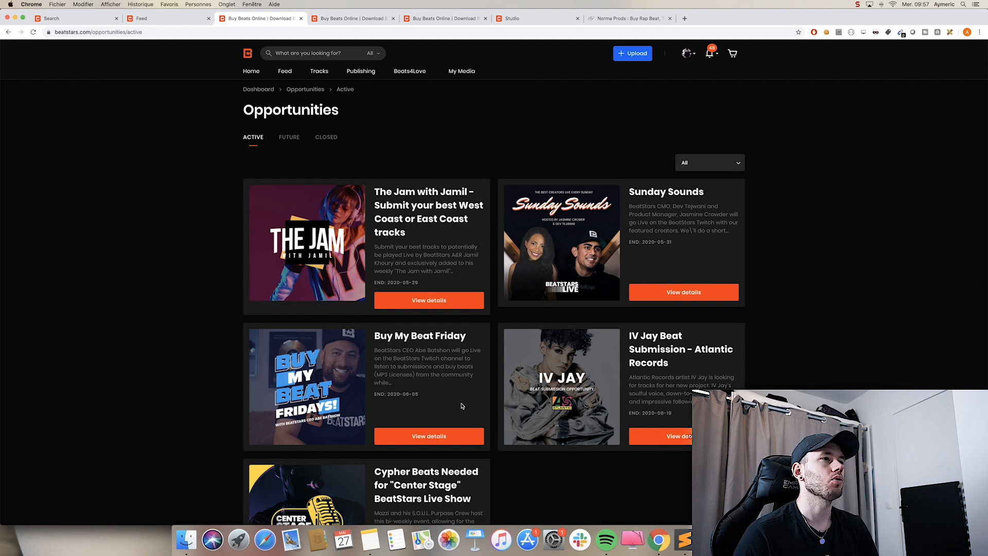
left_click(442, 439)
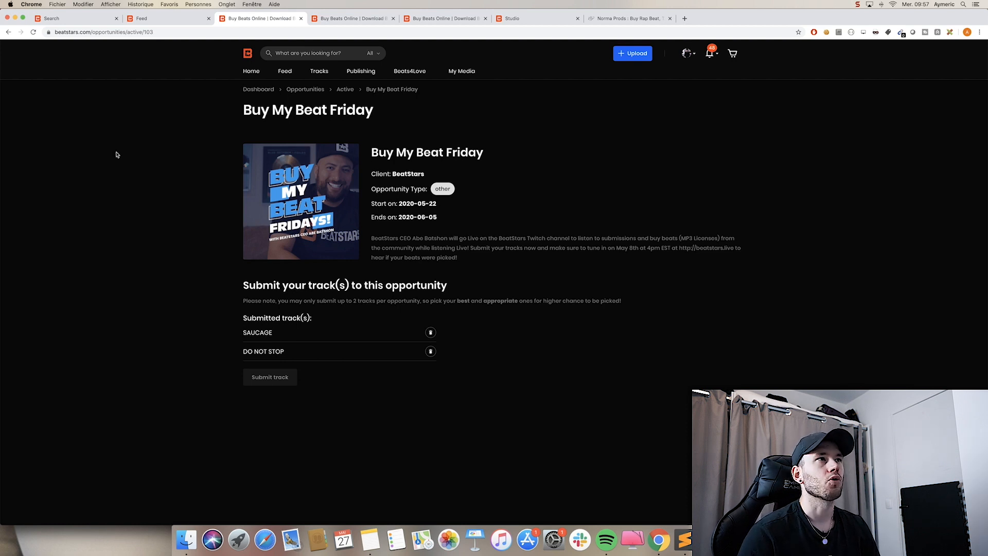
left_click(305, 89)
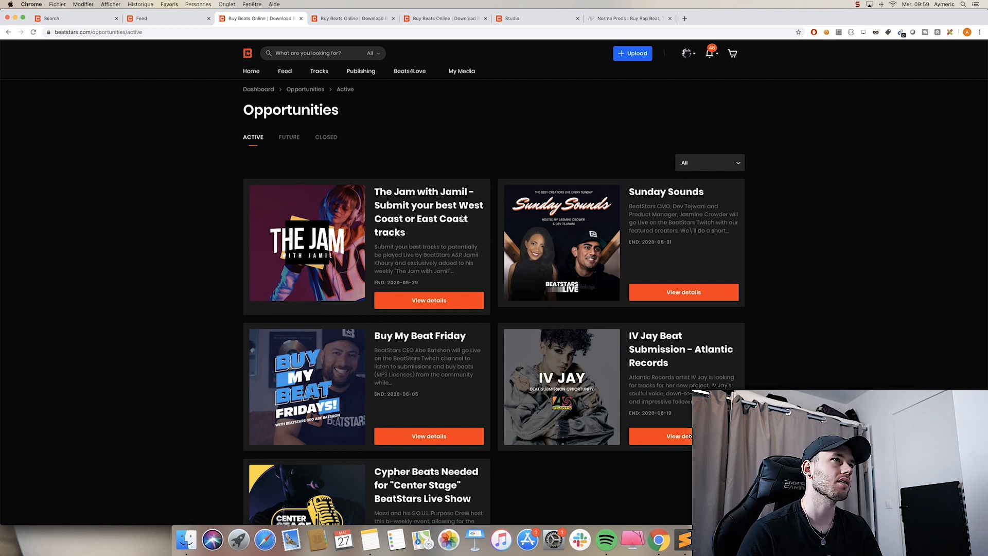
mouse_move(462, 71)
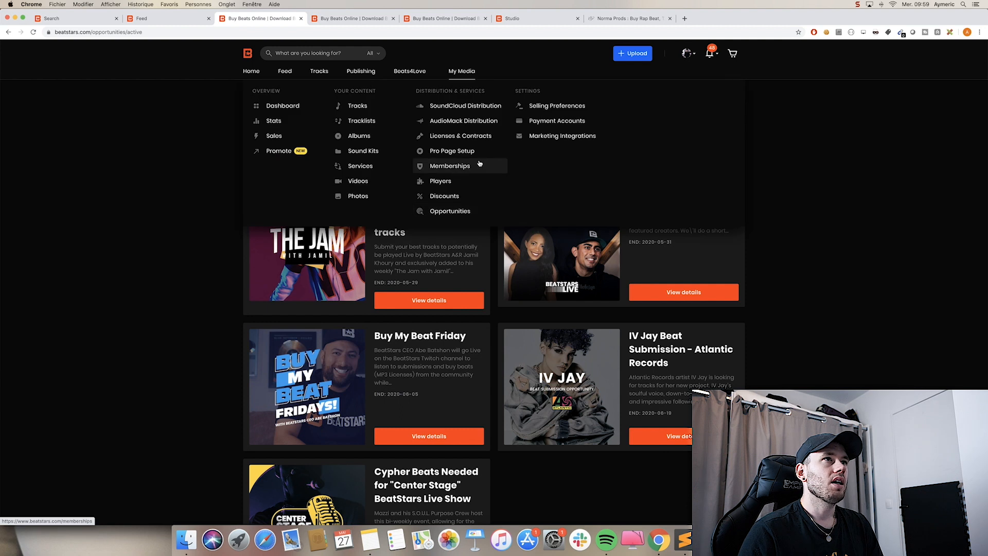
View the voice tag and default metadata in Selling Preferences, and open the Payment Accounts page.
left_click(568, 106)
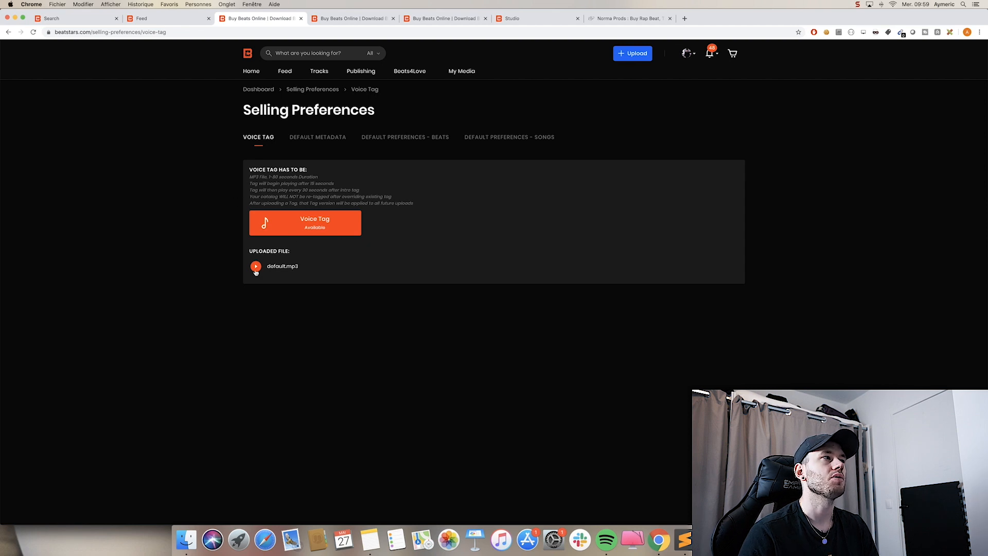
left_click(320, 138)
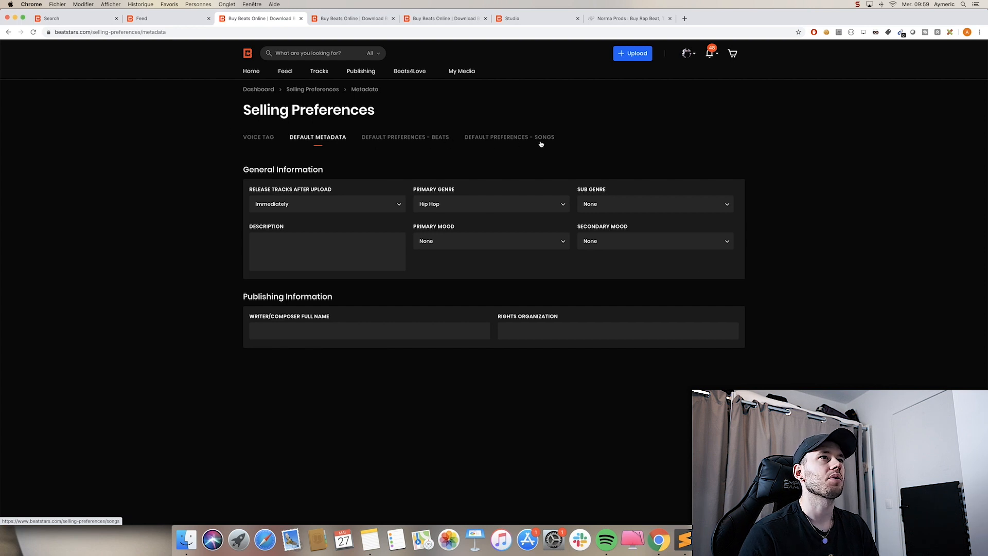
mouse_move(463, 72)
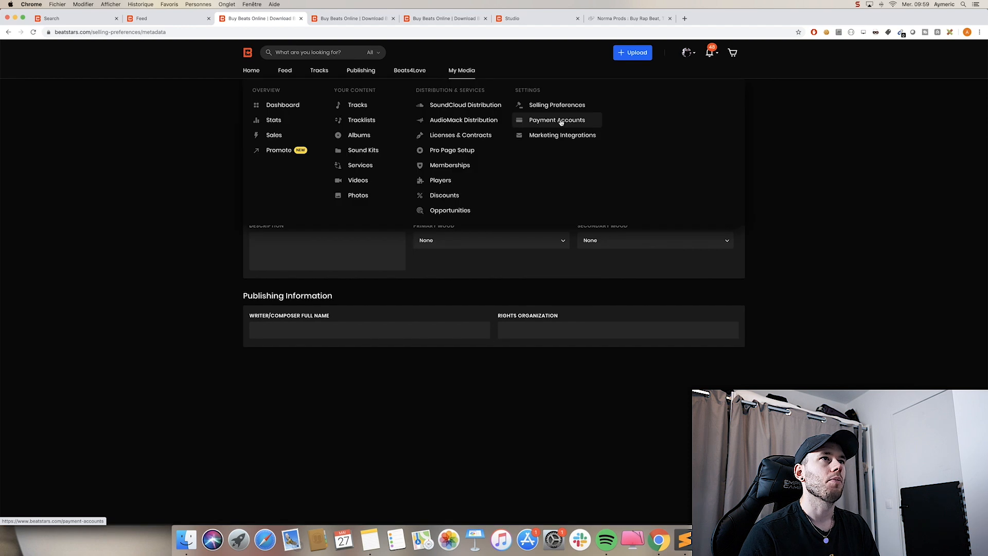
left_click(559, 122)
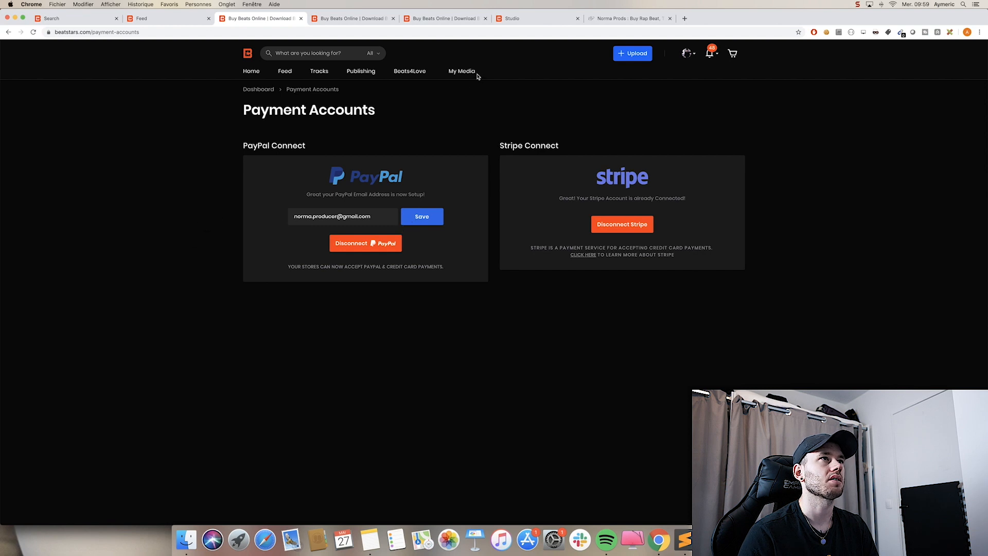
Open the Marketing Integrations page, highlight the MailChimp heading and look through the listed services down to Printful.
mouse_move(476, 75)
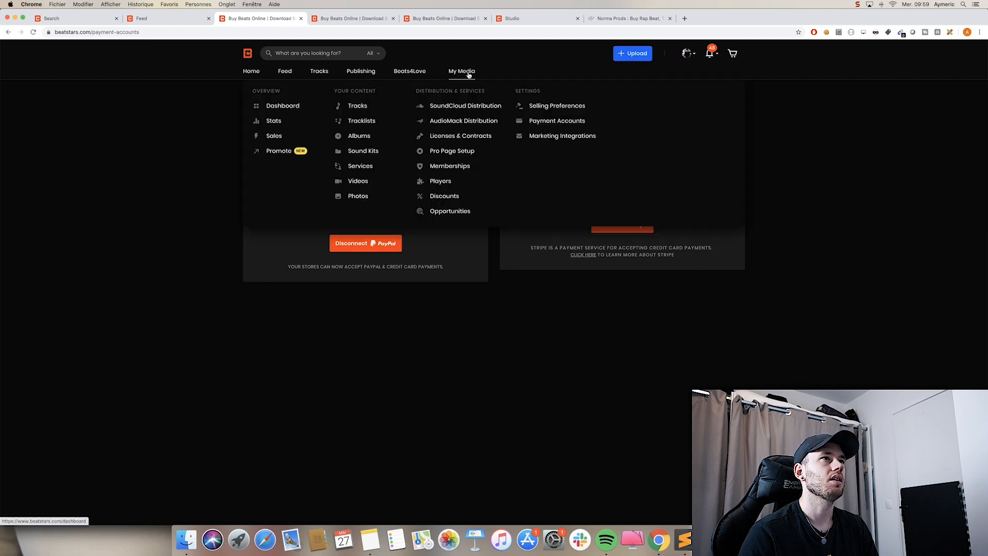
left_click(541, 139)
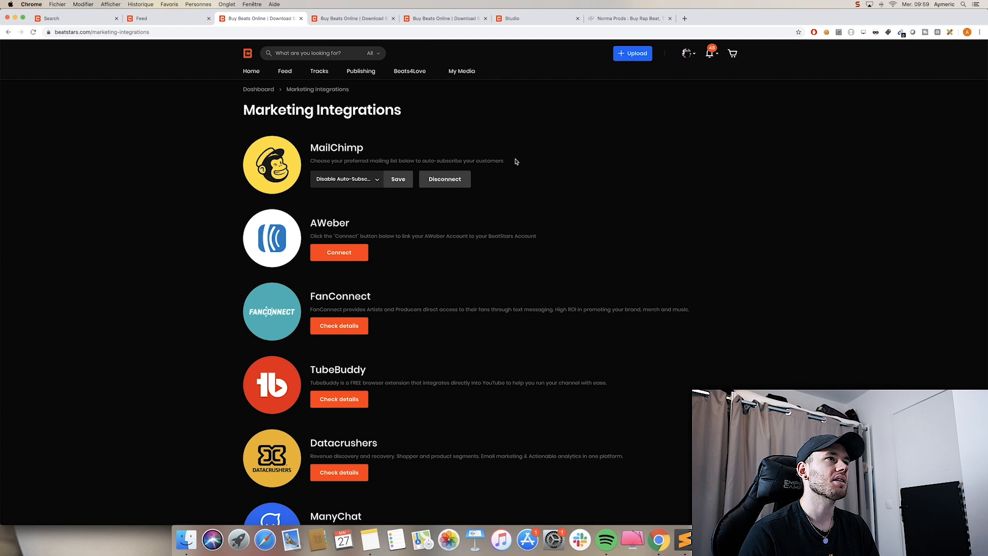
scroll(582, 217, "down", 3)
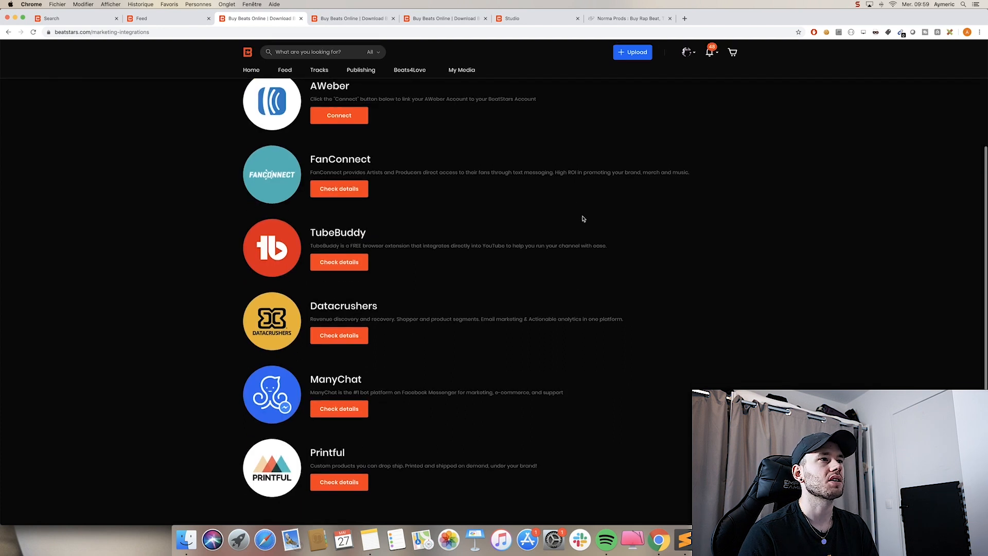
scroll(581, 217, "up", 3)
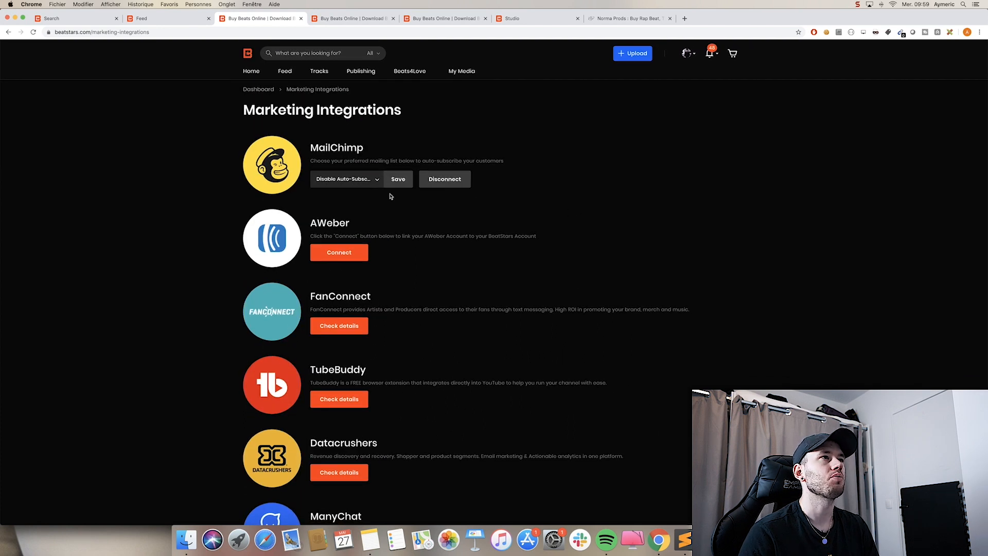
left_click_drag(309, 149, 375, 148)
left_click(597, 178)
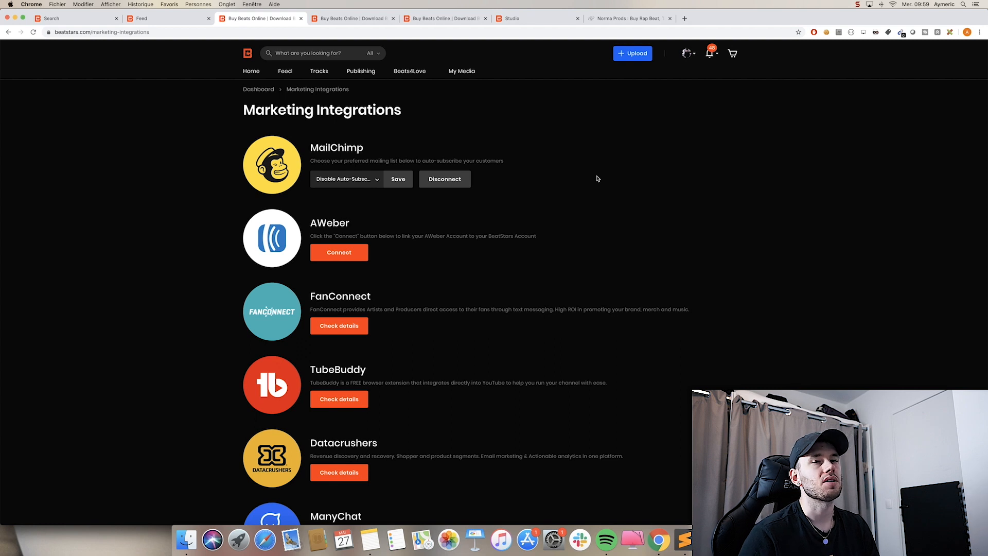
scroll(597, 179, "down", 3)
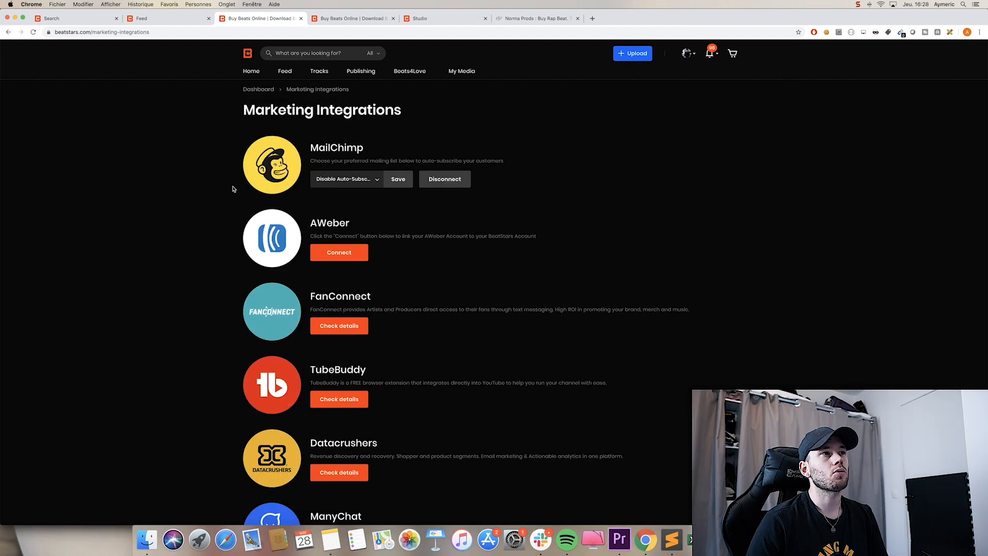
scroll(232, 190, "down", 3)
scroll(233, 189, "up", 4)
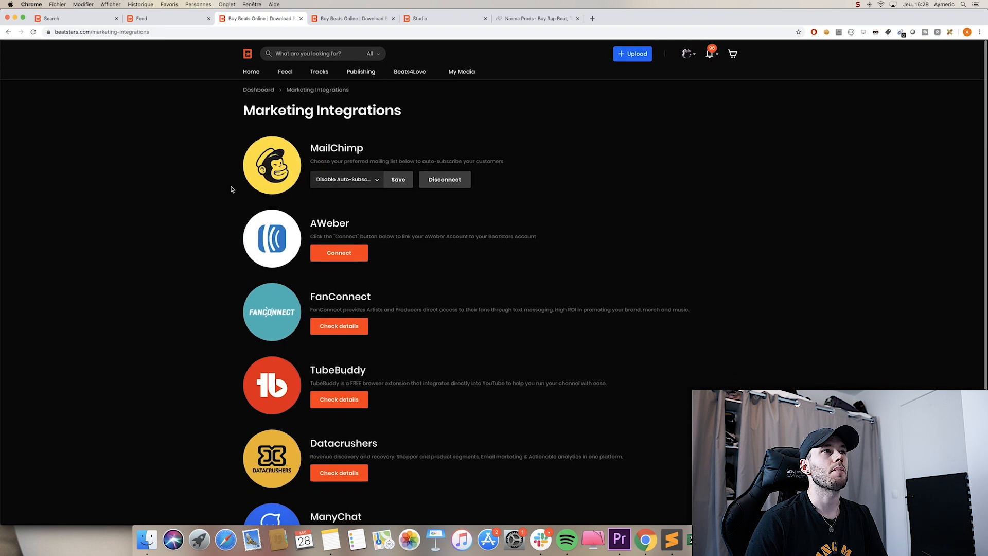
scroll(251, 197, "down", 3)
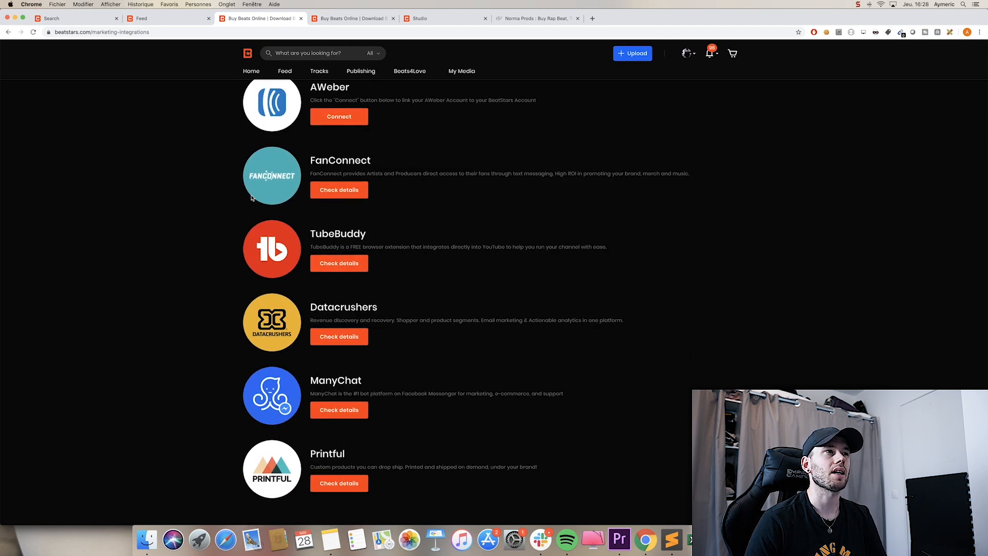
scroll(251, 198, "up", 3)
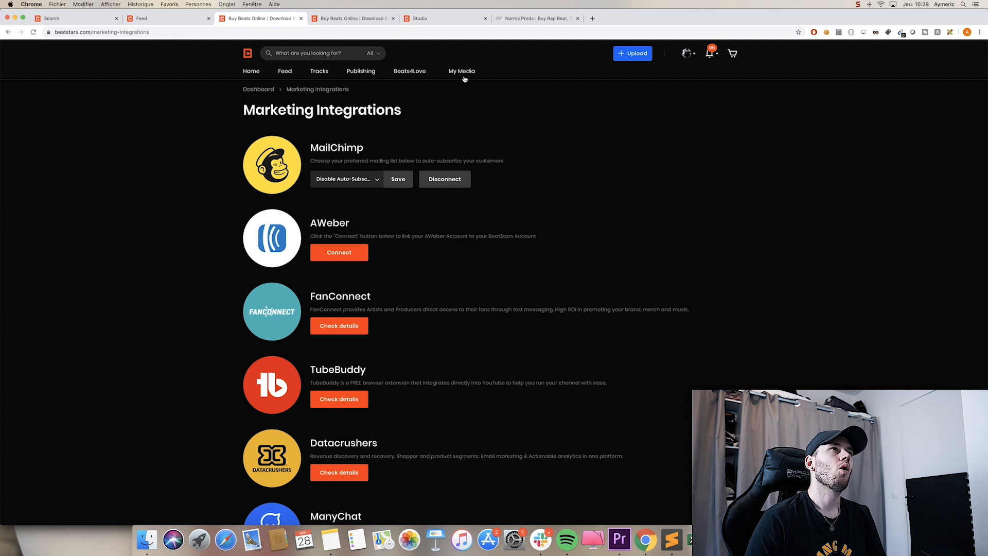
Open the Stats page and examine the last 30 days' plays, top tracks, fans, countries and sources.
mouse_move(463, 75)
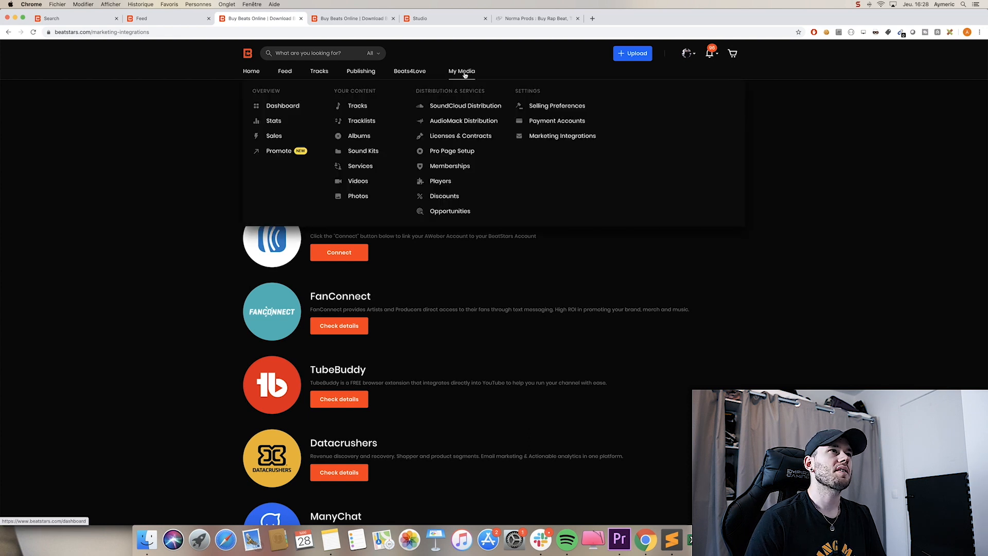
left_click(292, 126)
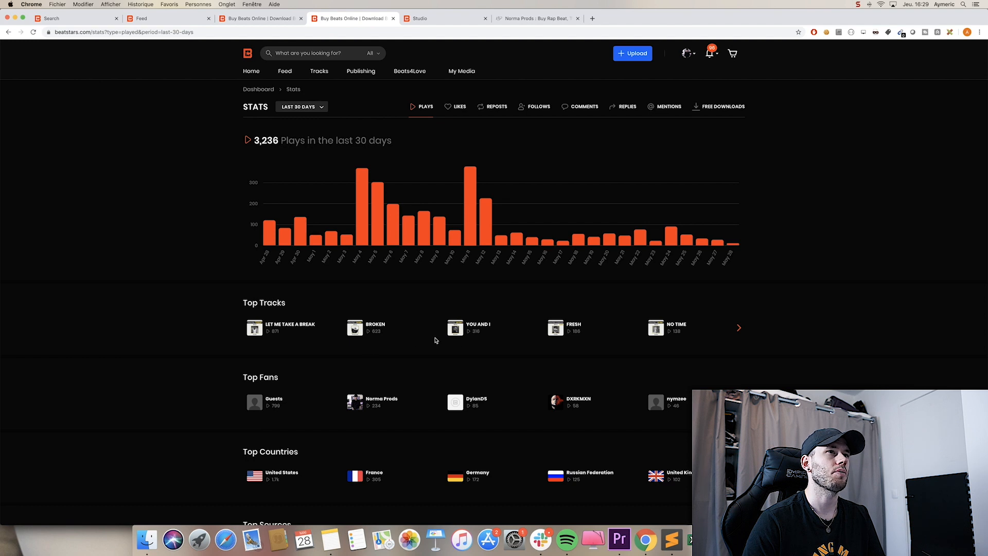
scroll(399, 342, "down", 2)
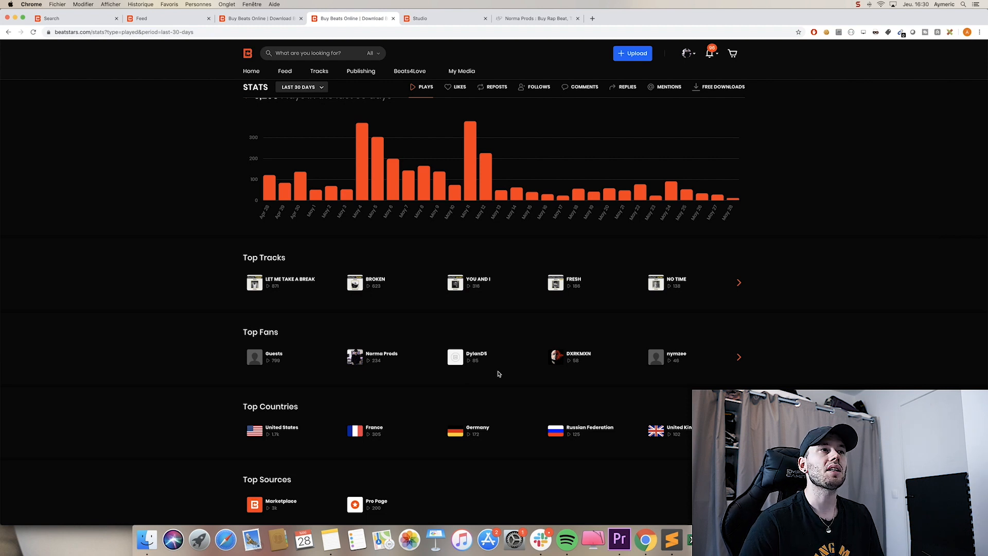
From the Feed page, search for the username listed third under Top Fans and open that profile.
left_click(172, 19)
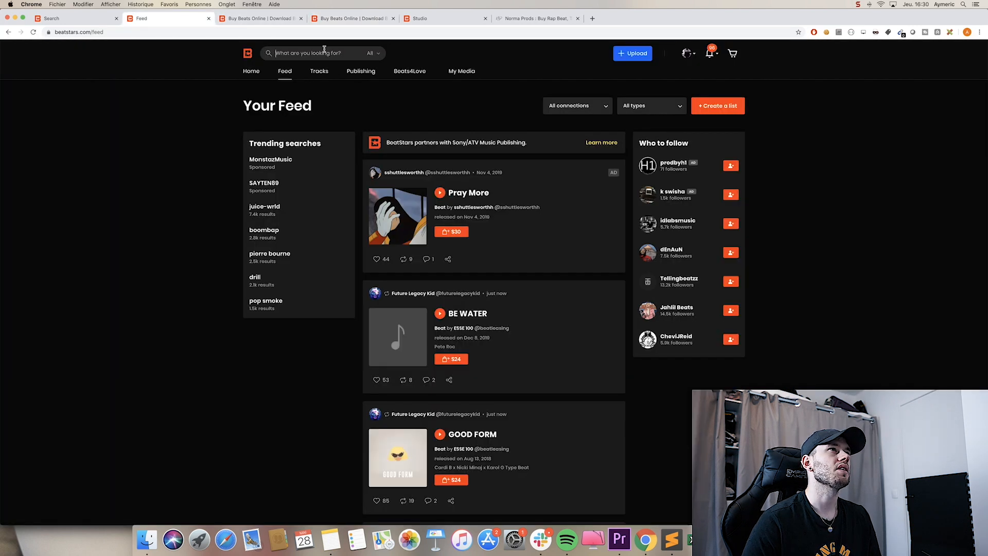
type("dyland5")
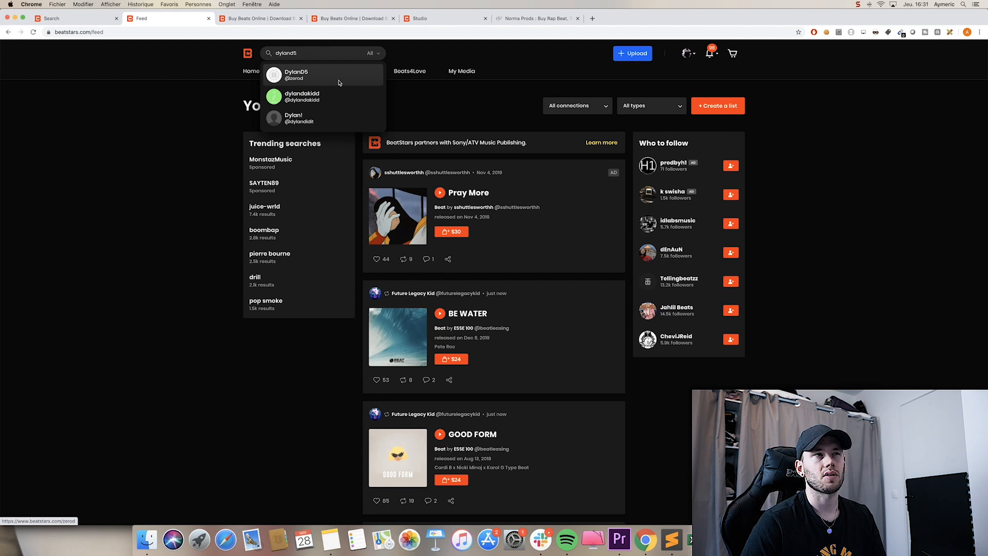
left_click(339, 83)
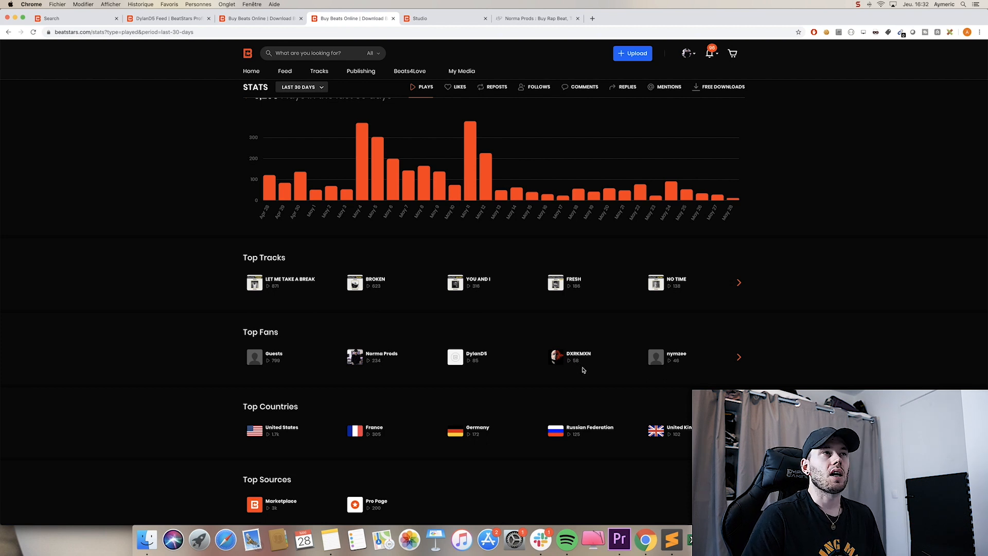
Replace the profile search with the username listed fourth under Top Fans and open the matching profile.
left_click(172, 18)
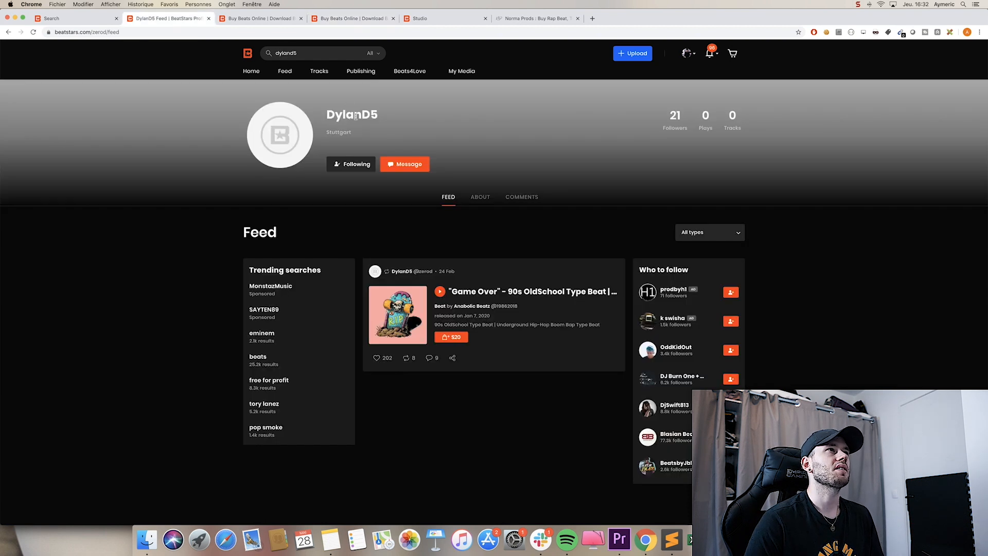
left_click(309, 53)
key("super+a")
key("BackSpace")
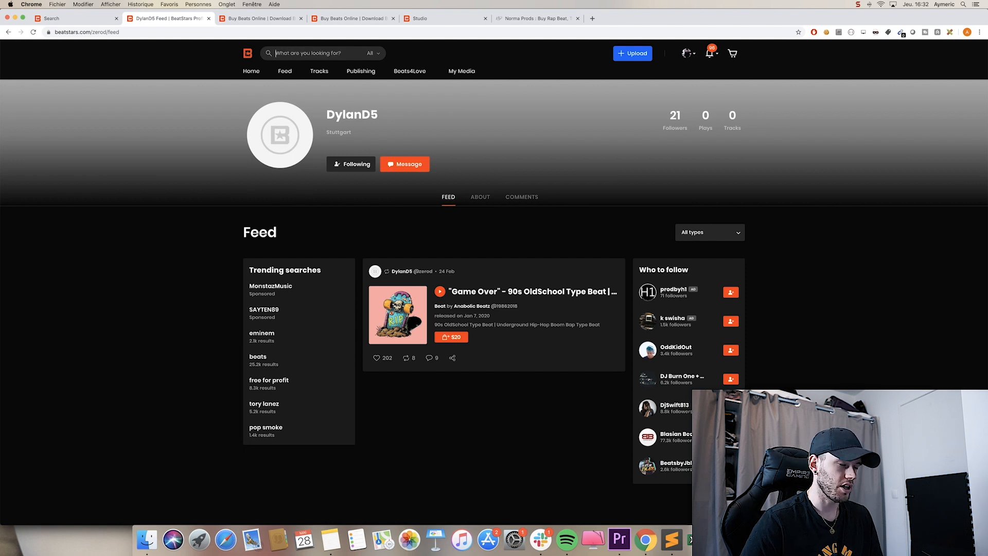
type("DXRKMXN")
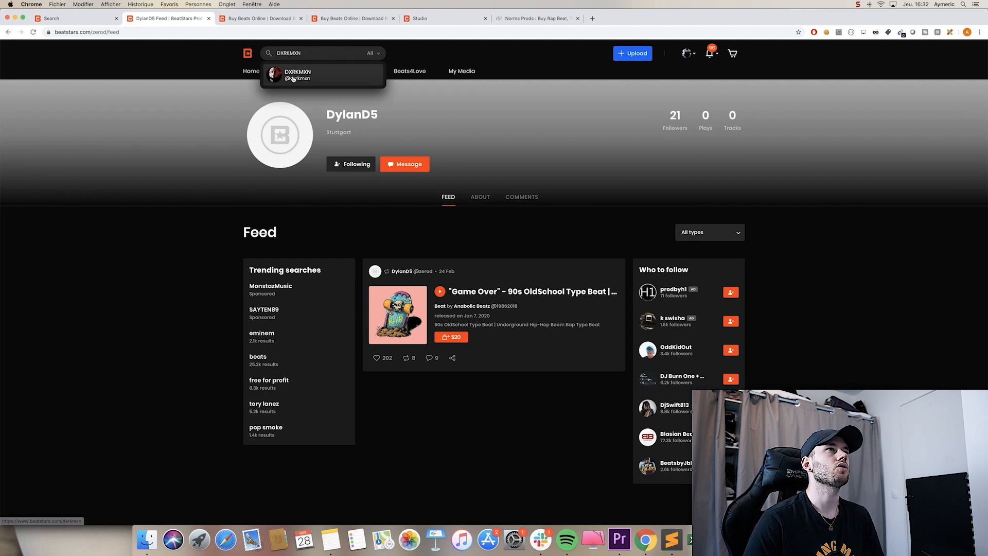
left_click(292, 78)
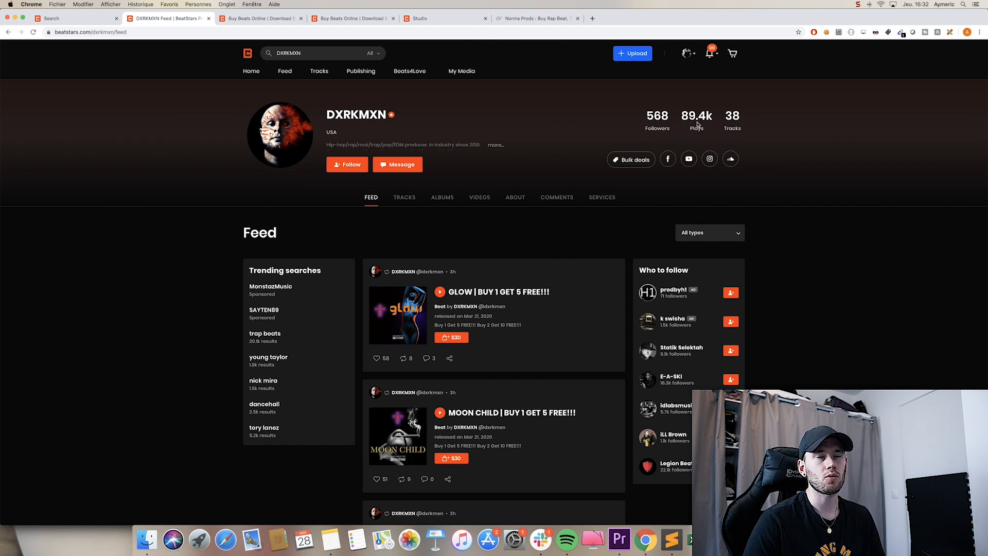
Filter the play stats by the fourth-listed top fan, clear that filter and review the overall play stats.
key("super+4")
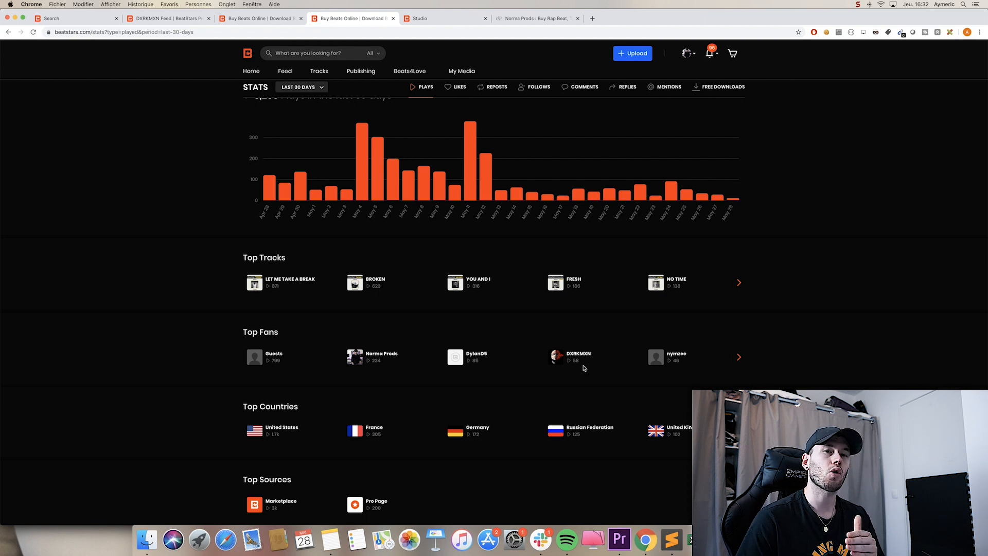
left_click(578, 355)
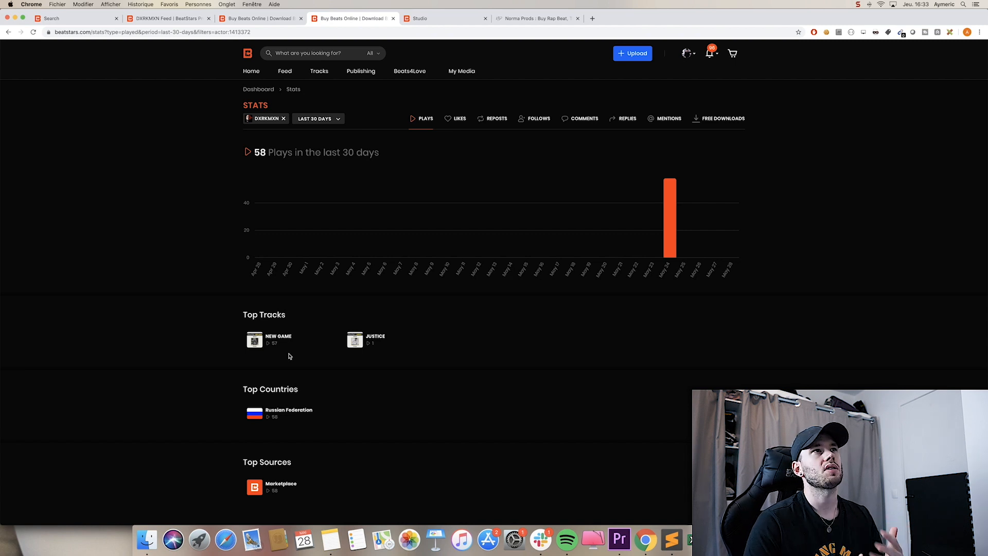
left_click(283, 119)
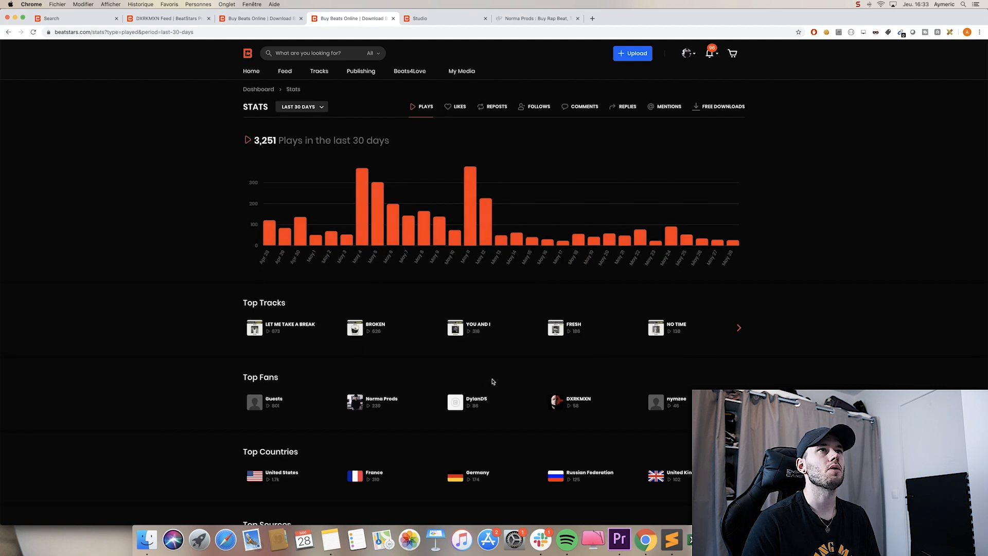
scroll(493, 382, "down", 2)
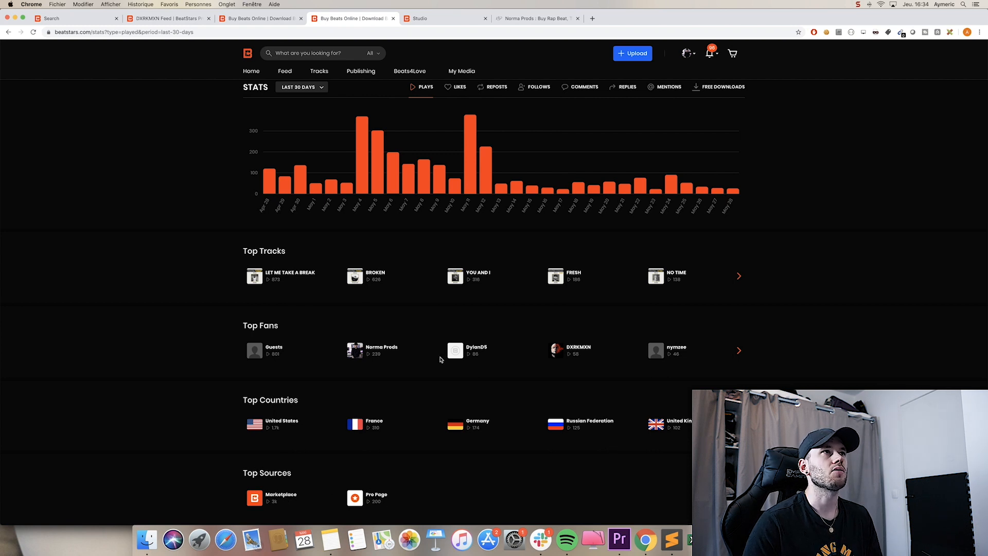
scroll(290, 241, "up", 2)
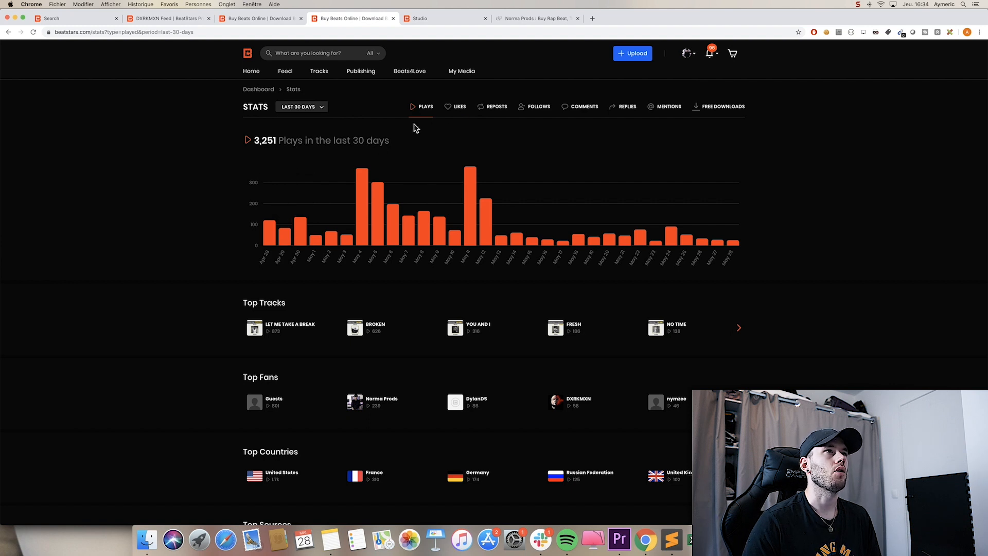
View the last 30 days' stats for likes, reposts, follows, comments, replies and free downloads.
left_click(460, 108)
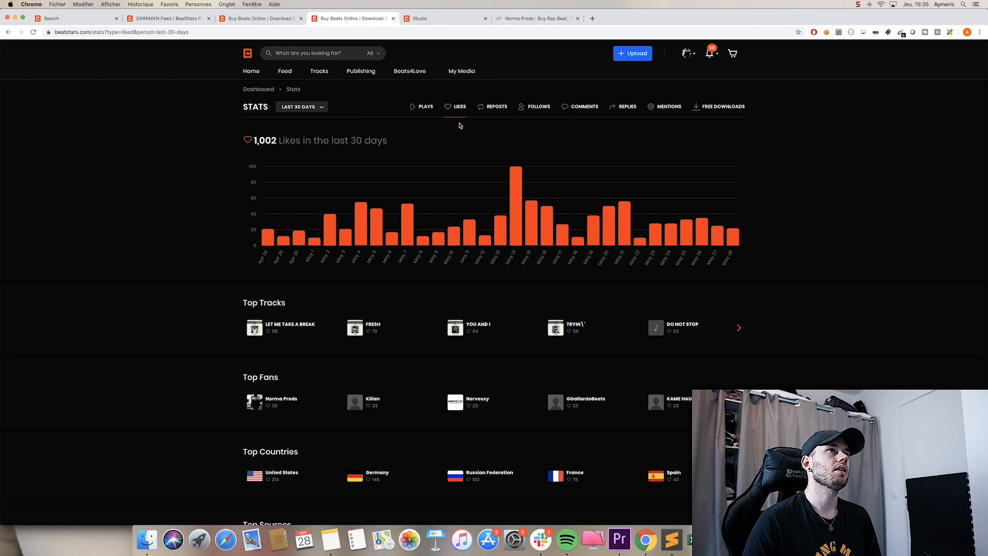
left_click(497, 108)
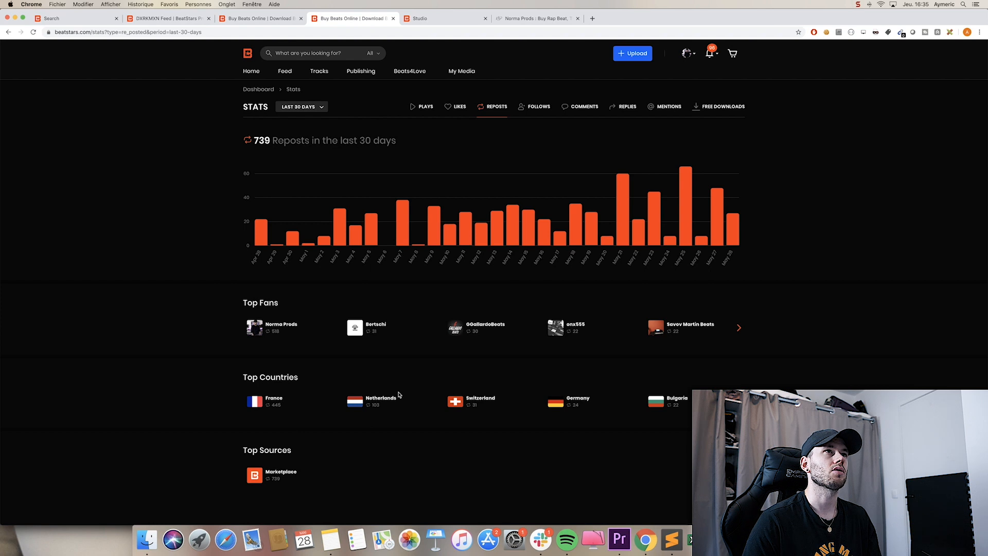
left_click(544, 109)
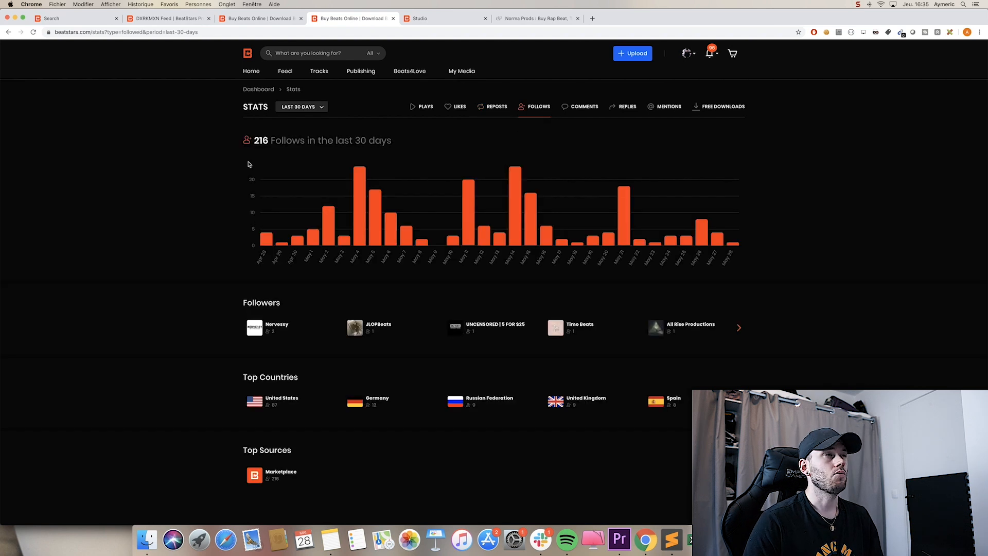
left_click(566, 106)
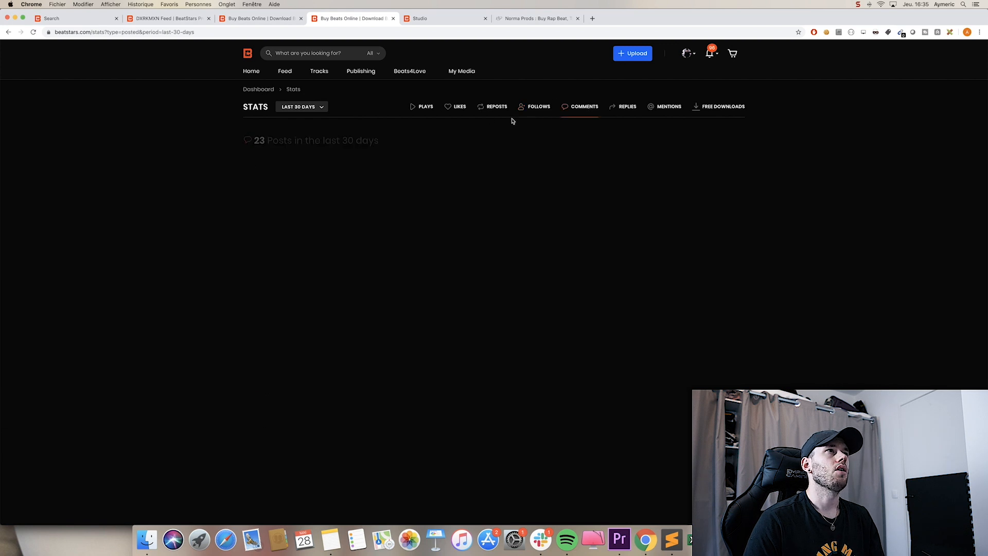
left_click(624, 106)
left_click(692, 108)
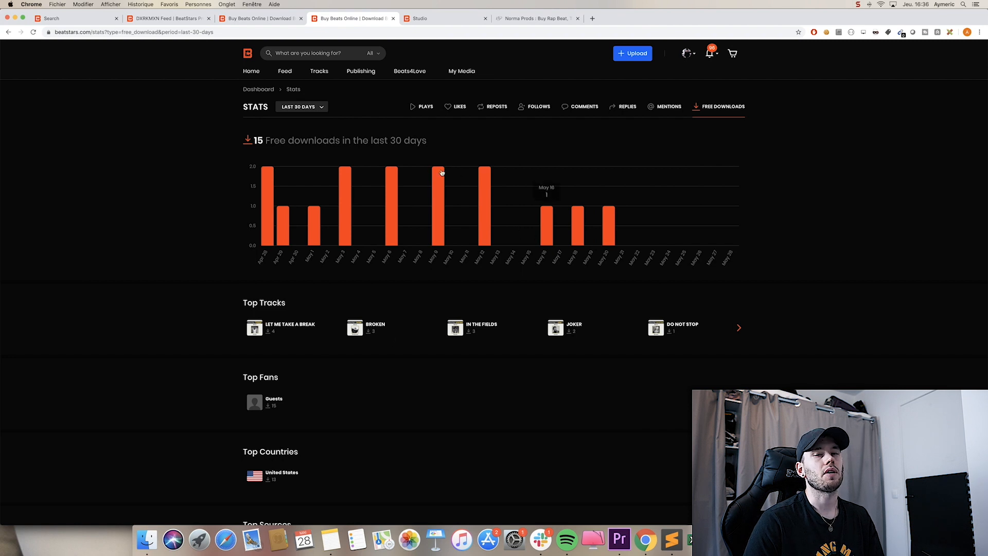
mouse_move(438, 172)
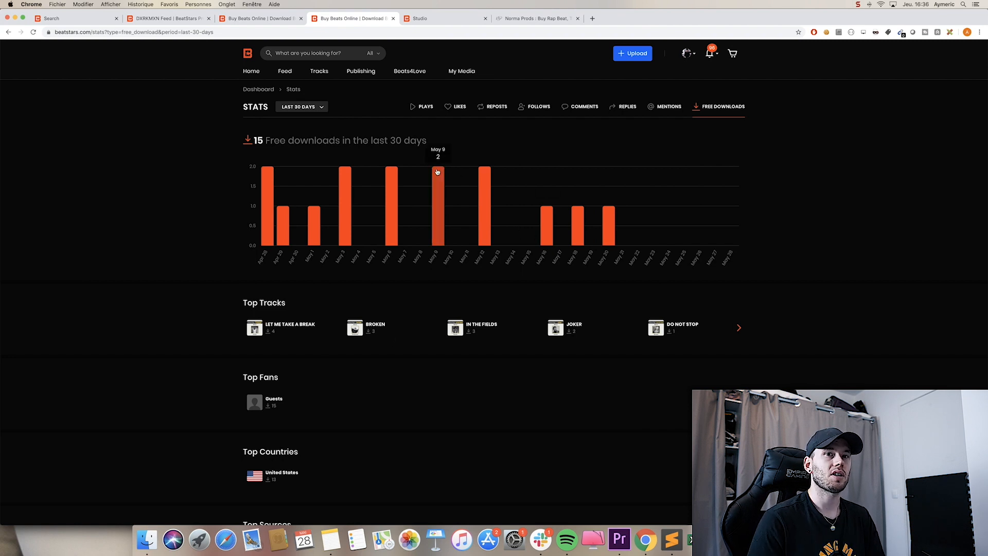
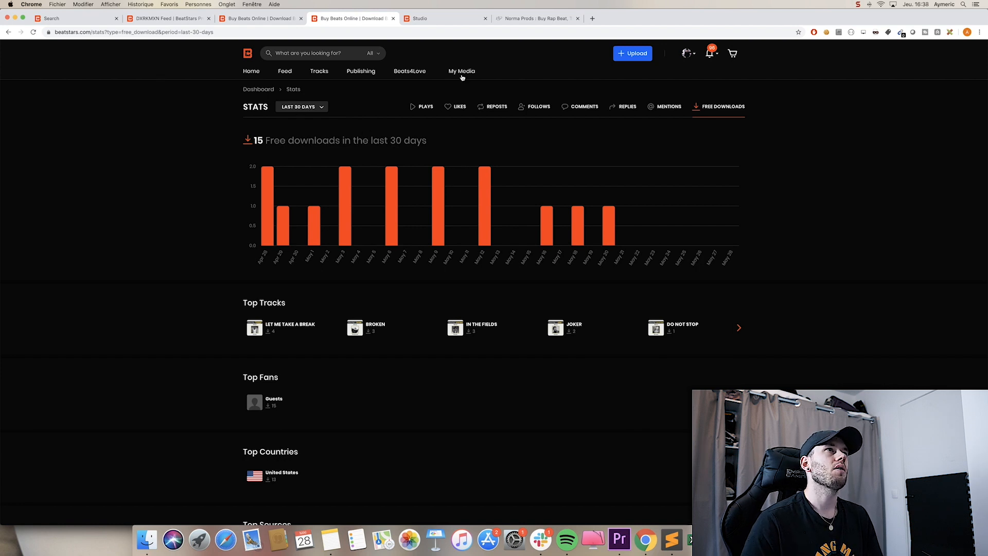
Open the sales area and review its overview, transactions and music distribution earnings.
mouse_move(462, 73)
left_click(275, 137)
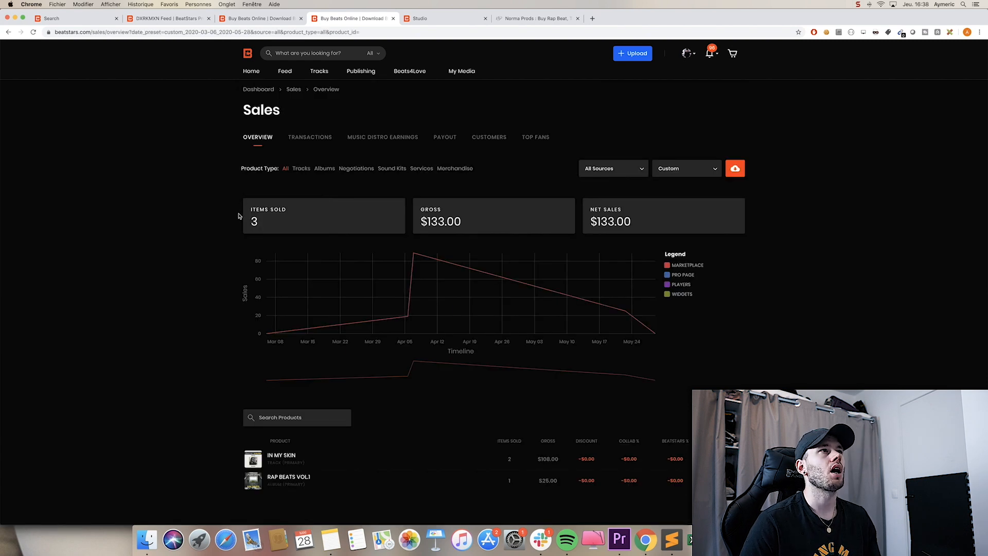
left_click(306, 138)
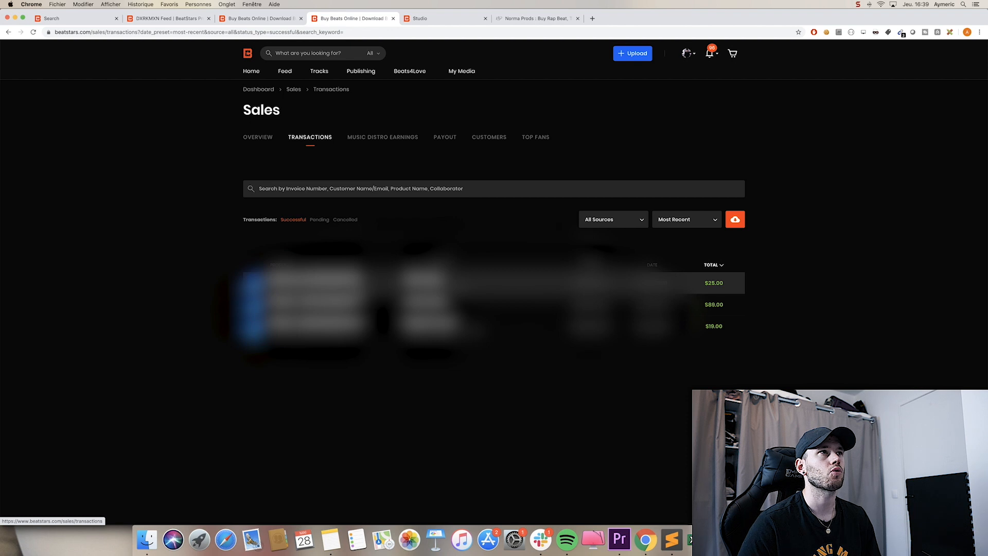
left_click(380, 140)
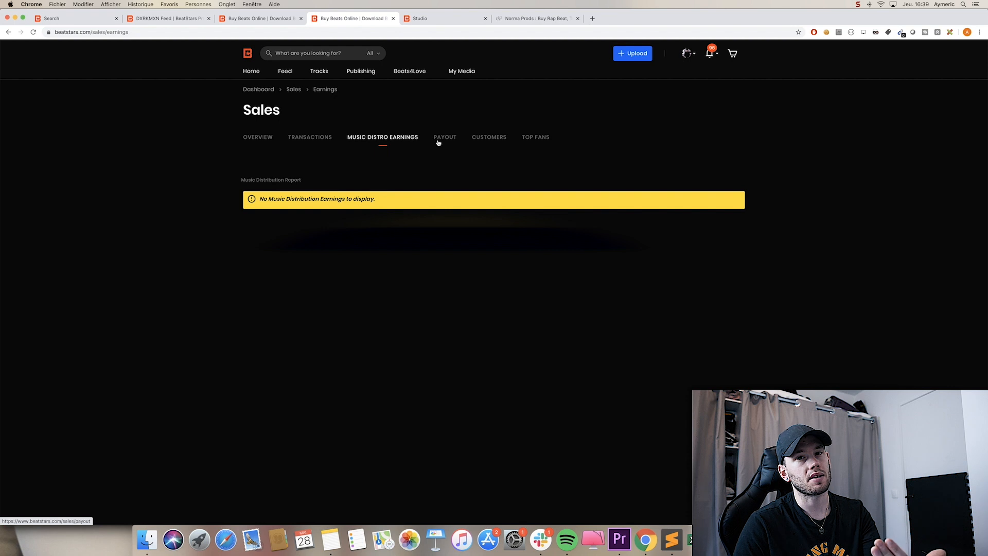
View the sales customers, filter them by Downloads, and check the sales Top Fans section.
left_click(489, 138)
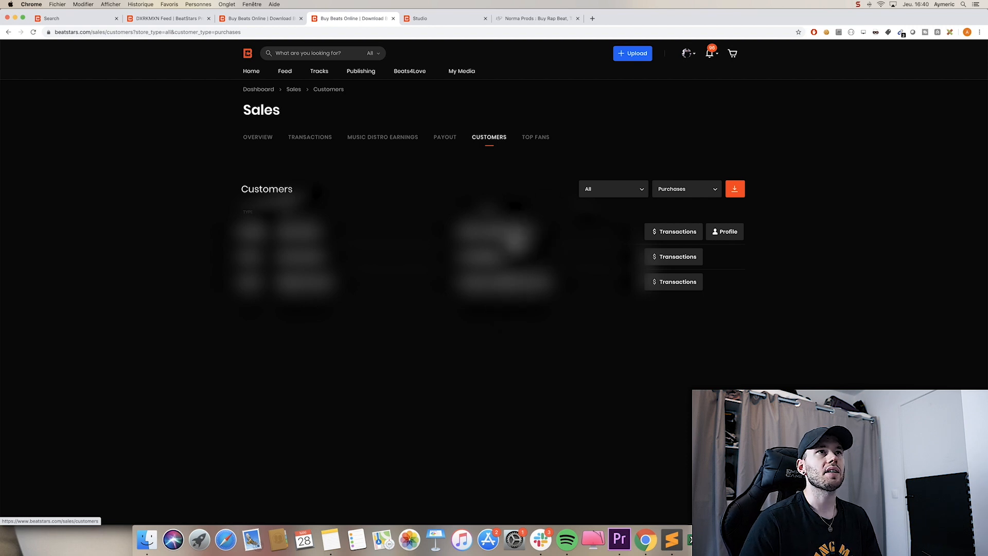
left_click(714, 193)
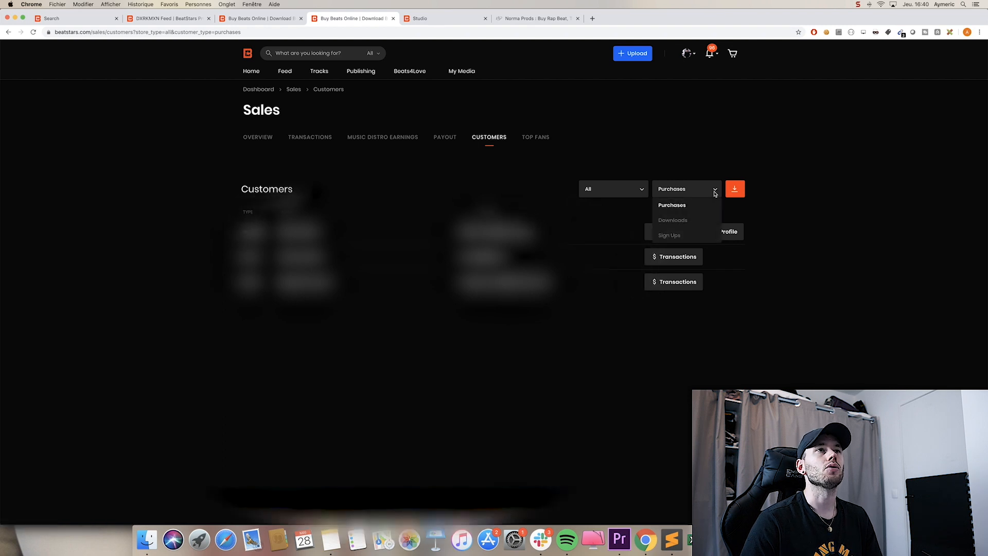
left_click(693, 219)
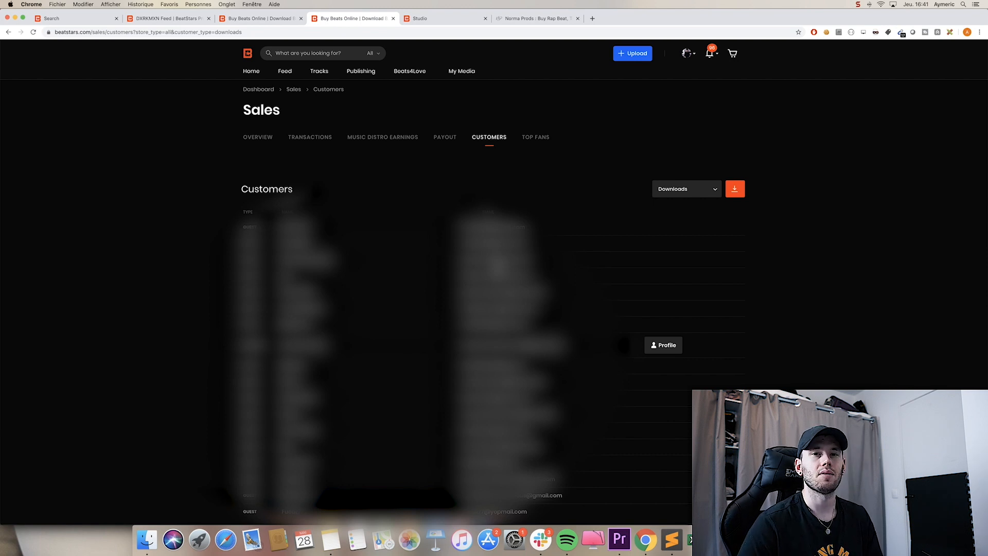
left_click(548, 141)
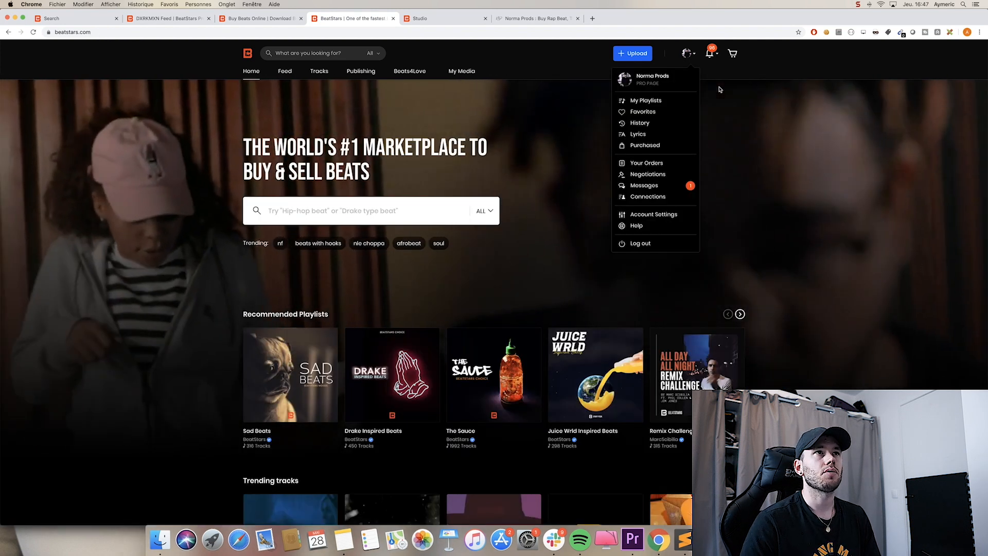
Open the account's own public profile and look through its feed.
left_click(695, 60)
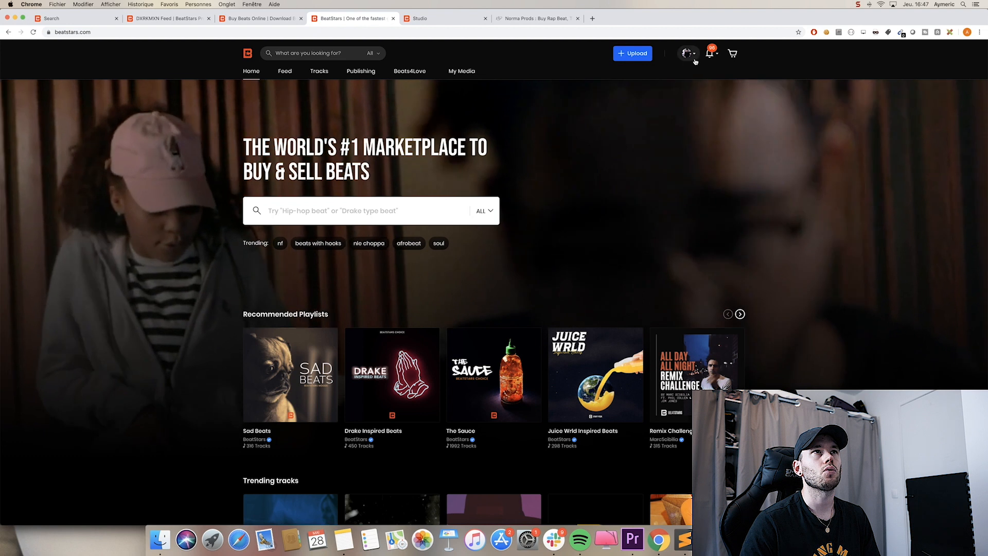
left_click(695, 61)
left_click(661, 83)
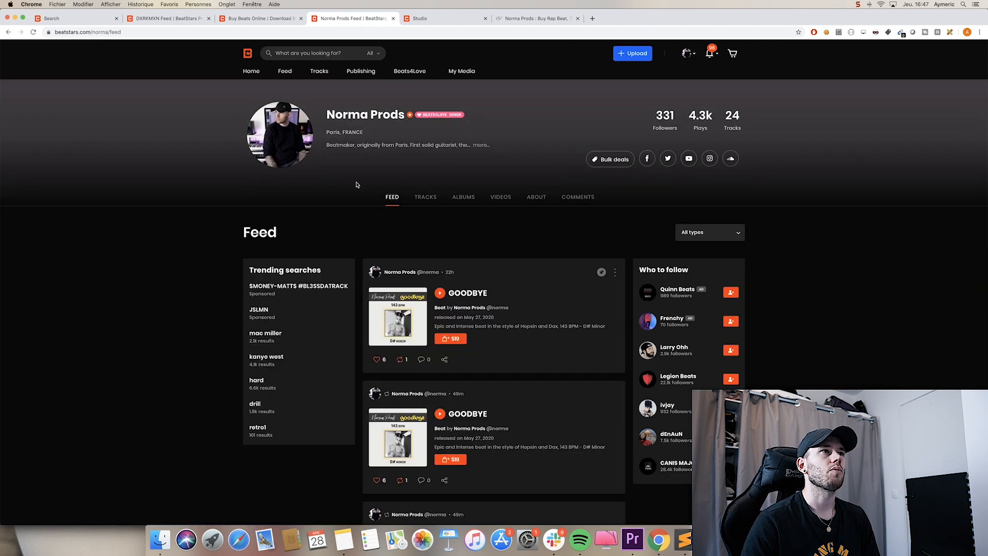
scroll(310, 197, "down", 2)
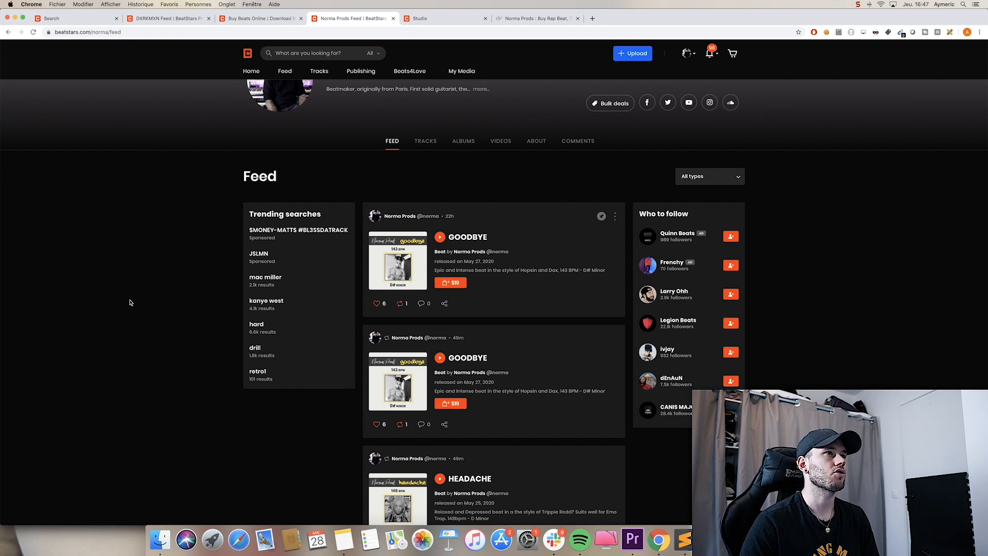
scroll(133, 288, "up", 2)
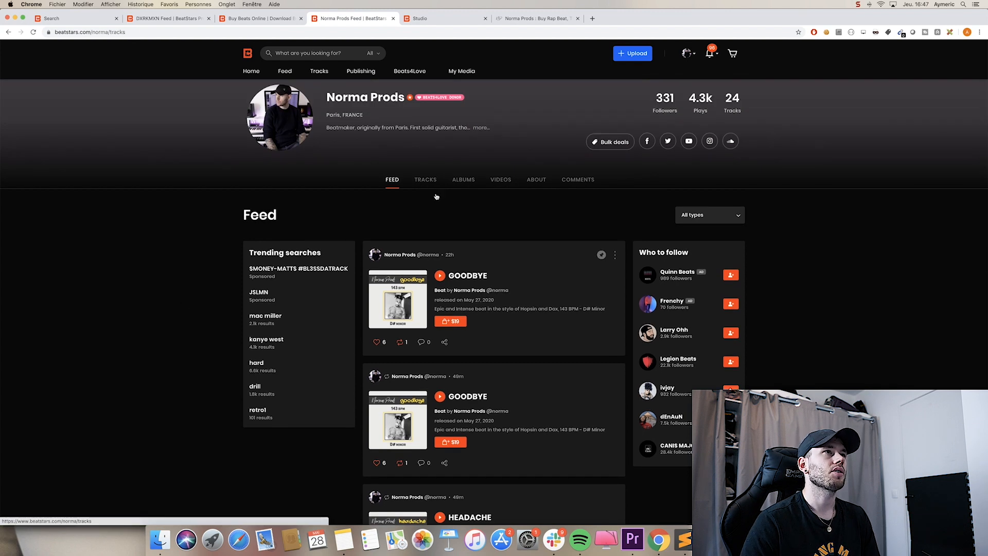
Show the profile's Tracks section and look through the full list of beats.
left_click(436, 194)
scroll(512, 242, "down", 3)
scroll(512, 241, "down", 3)
scroll(512, 240, "up", 5)
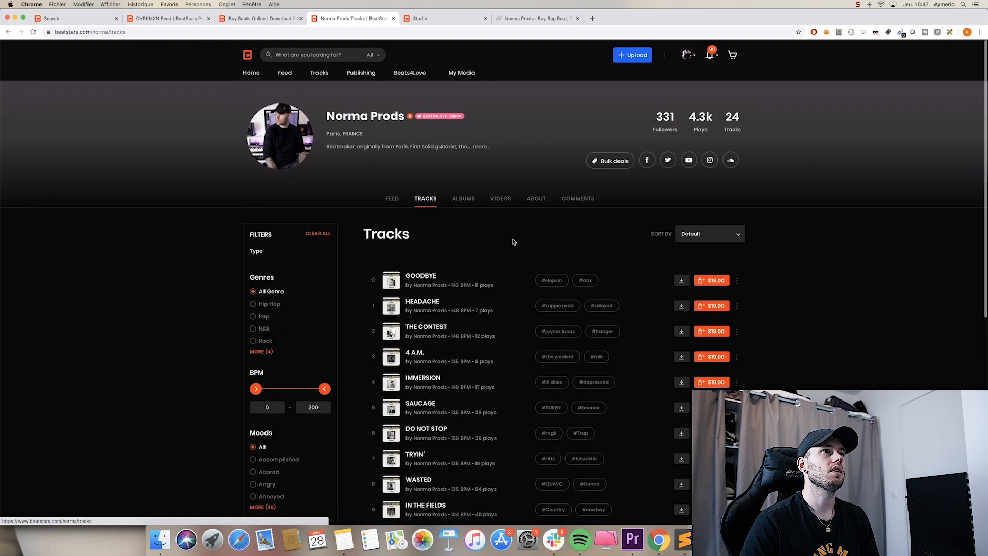
View the profile's albums, videos, about information and comments in turn.
left_click(470, 201)
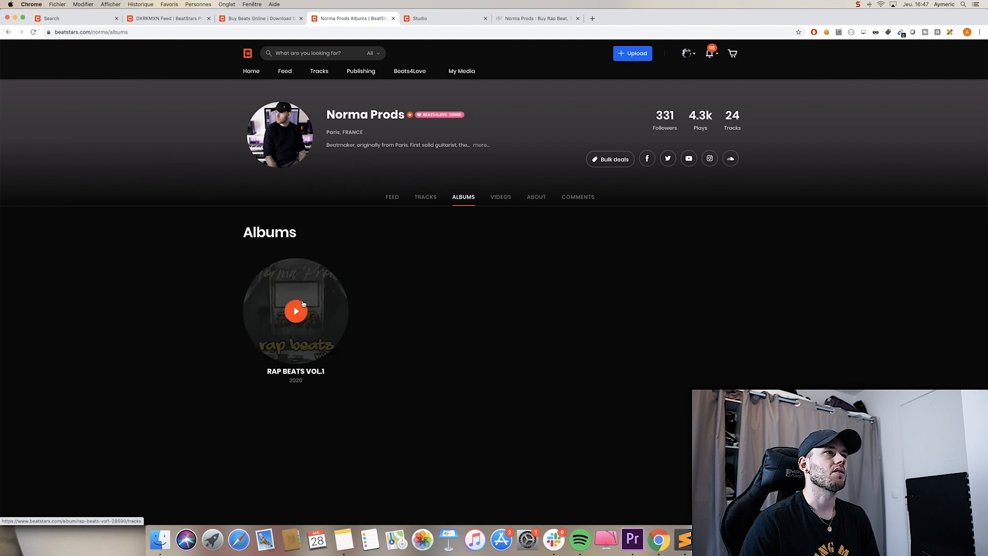
left_click(503, 198)
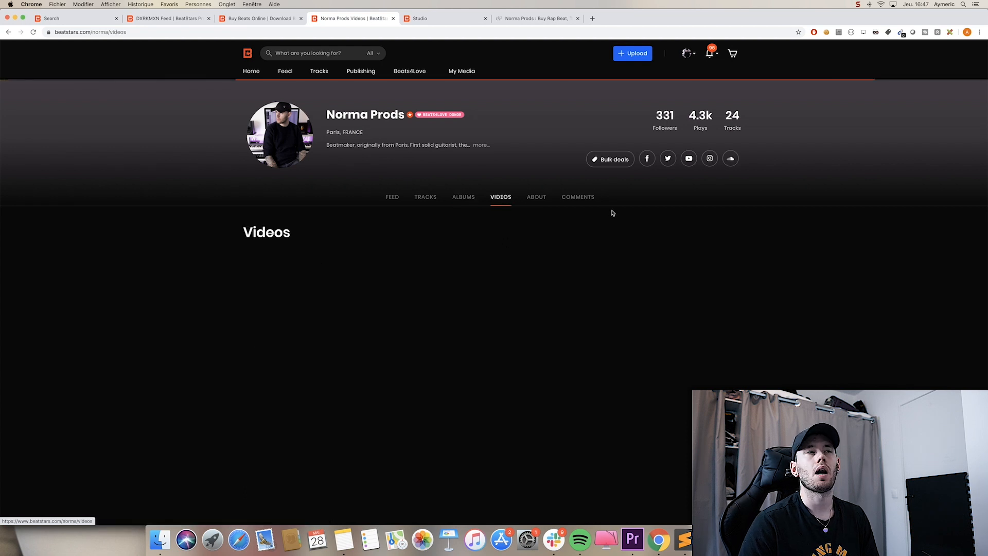
left_click(537, 201)
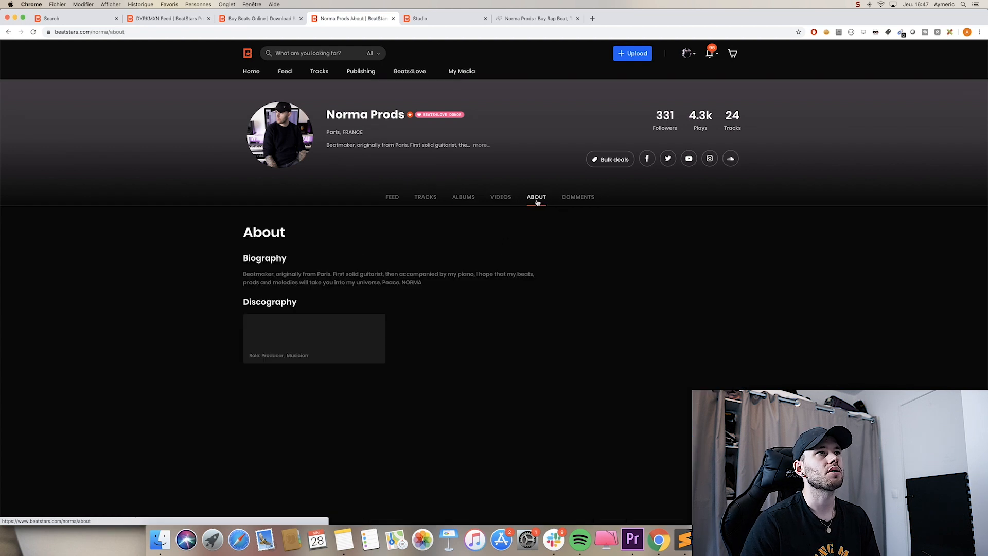
left_click(579, 200)
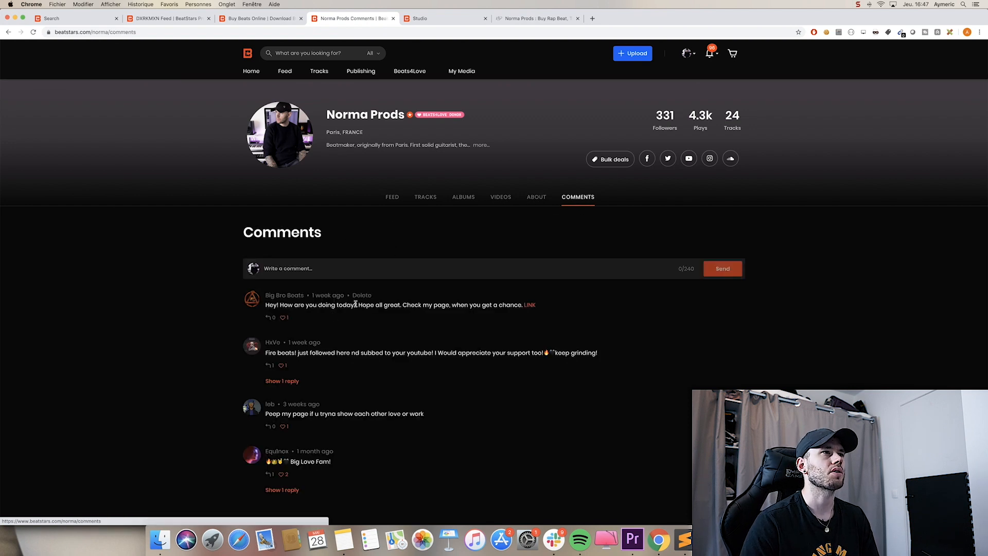
View the account's own playlists, favorite tracks and listening history.
left_click(688, 53)
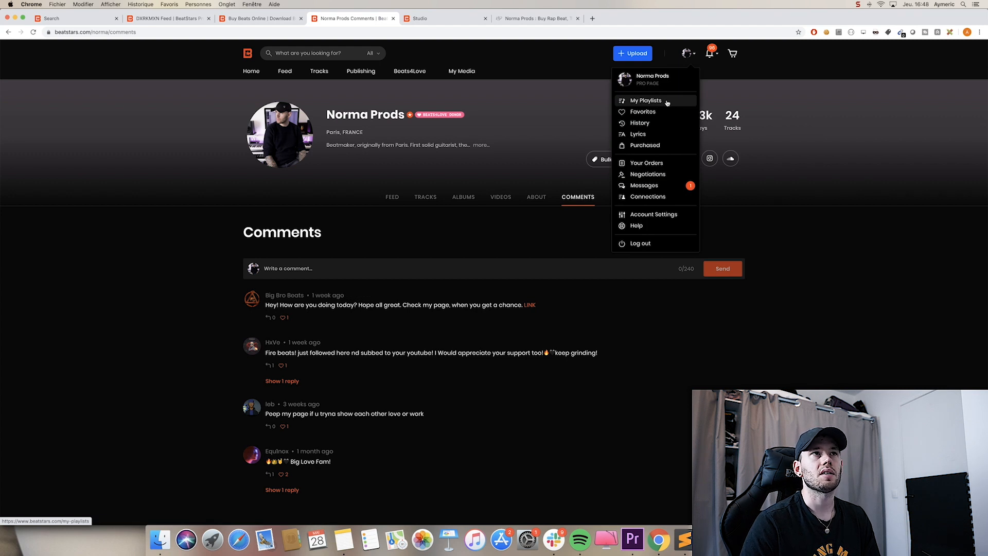
left_click(667, 101)
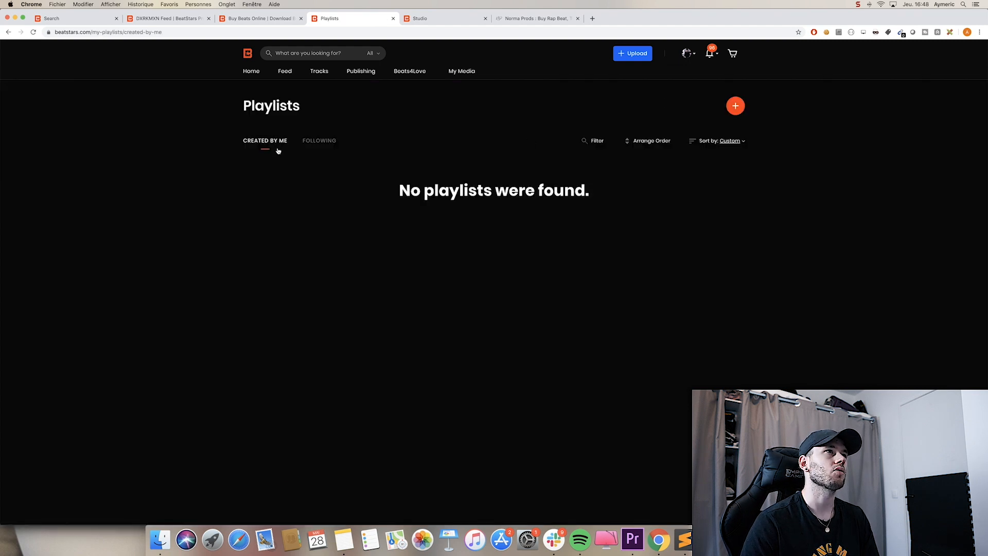
left_click(675, 114)
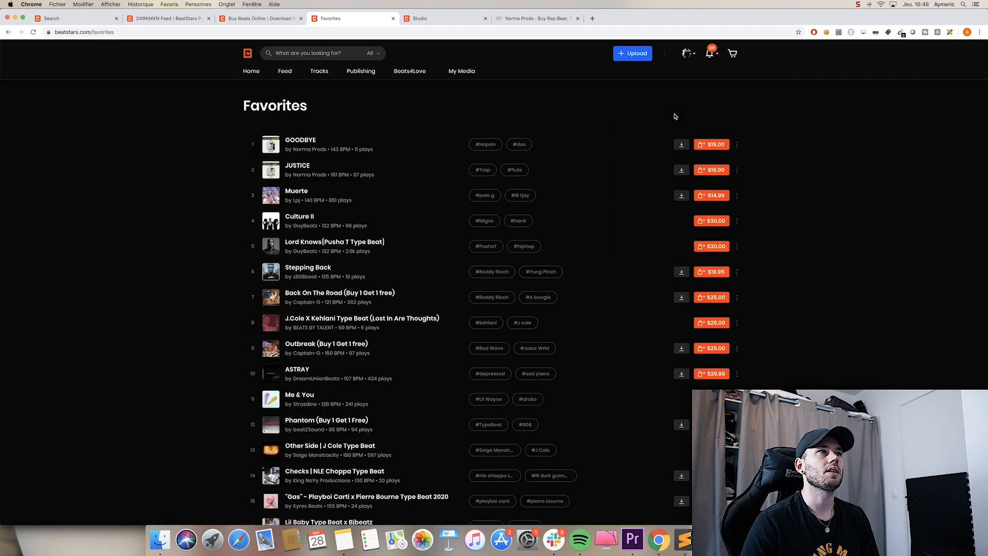
mouse_move(689, 54)
left_click(672, 130)
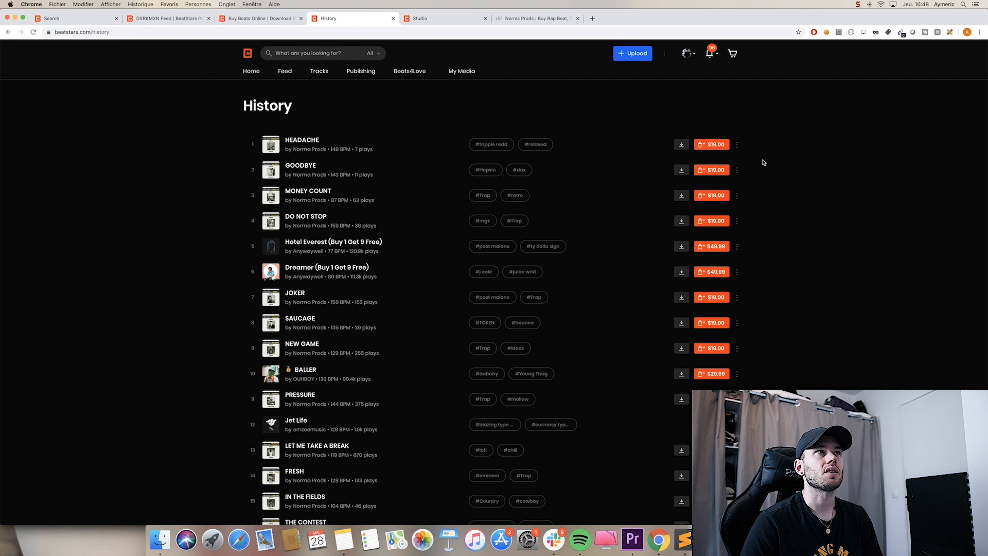
View the account's purchased tracks and order list, and open its connections.
mouse_move(689, 53)
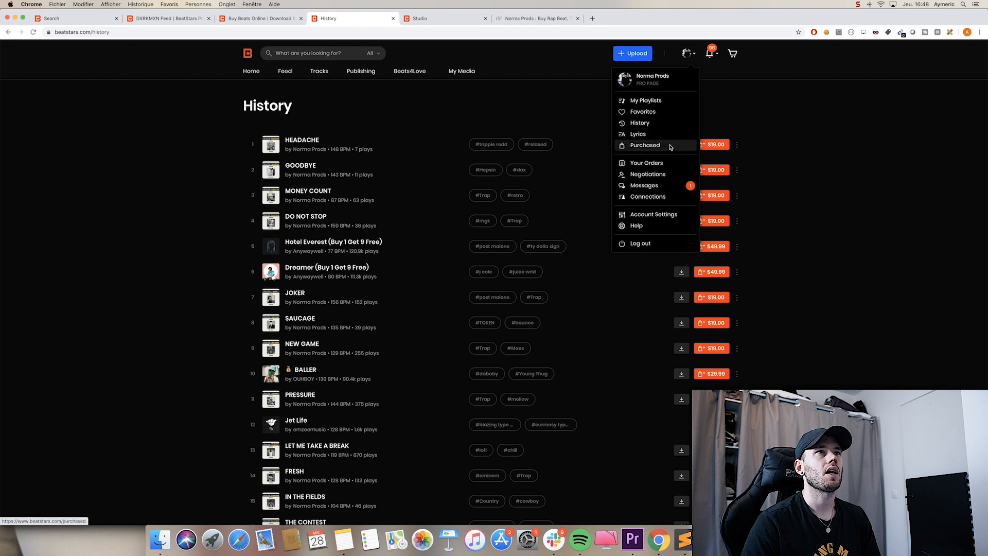
left_click(669, 145)
mouse_move(689, 55)
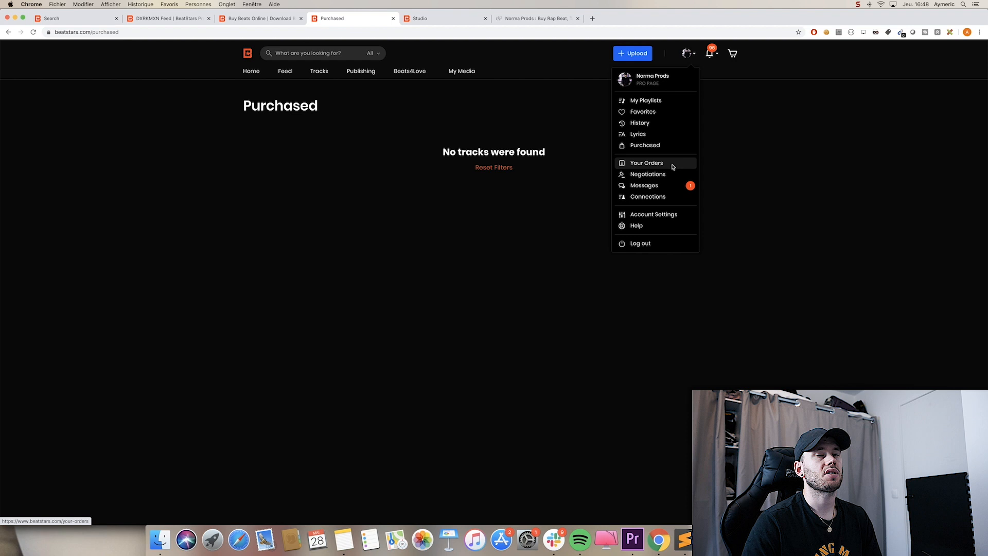
left_click(672, 165)
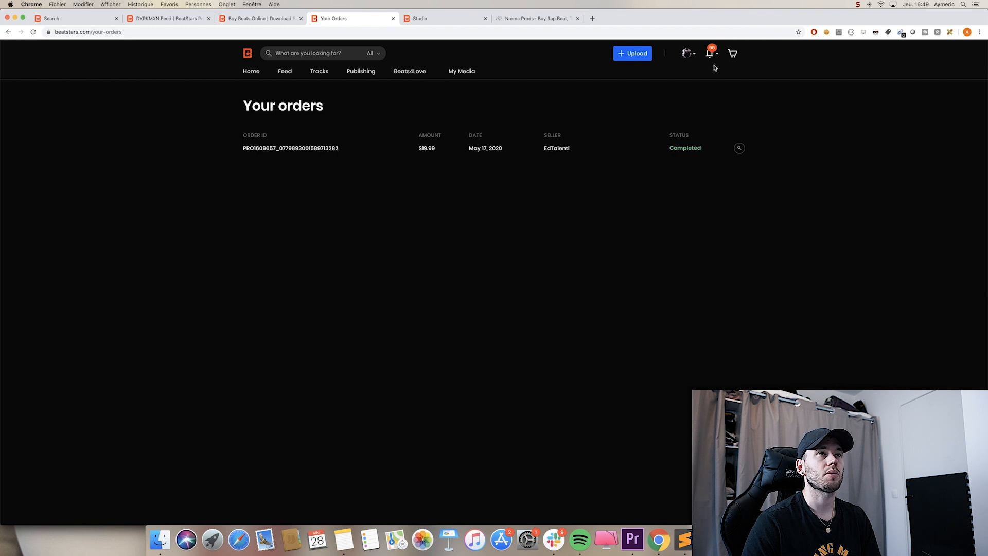
left_click(696, 57)
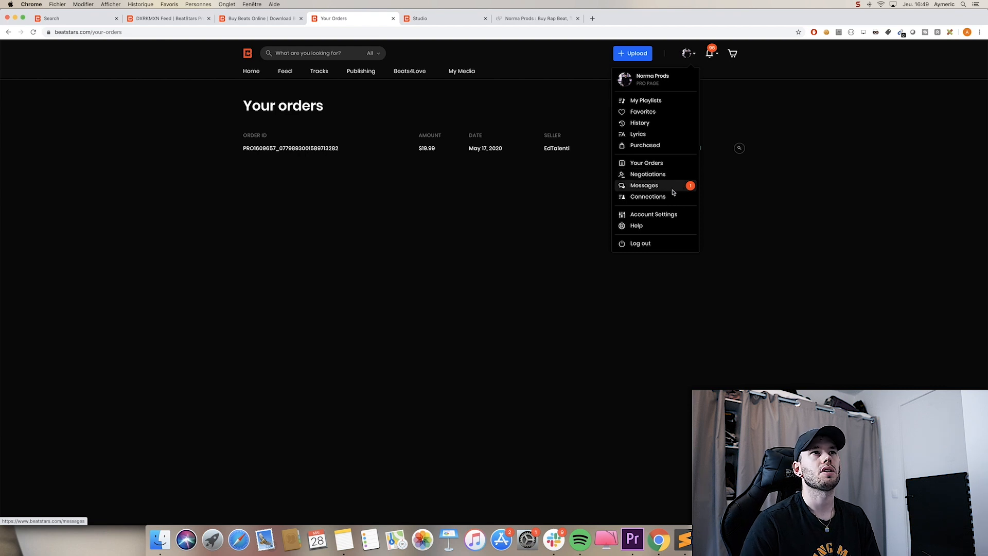
left_click(649, 197)
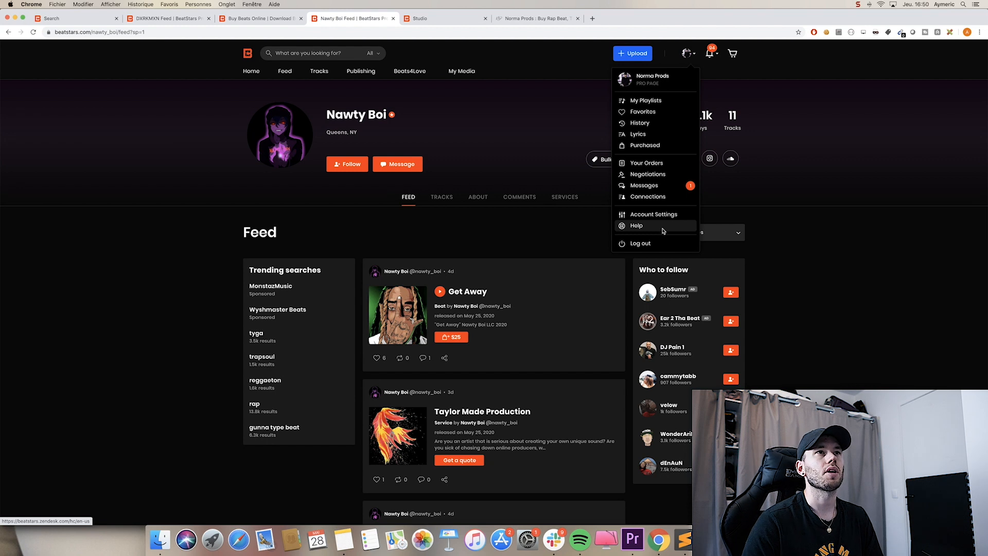
Check the recent notifications, open the full notifications page and look through the older entries.
left_click(711, 53)
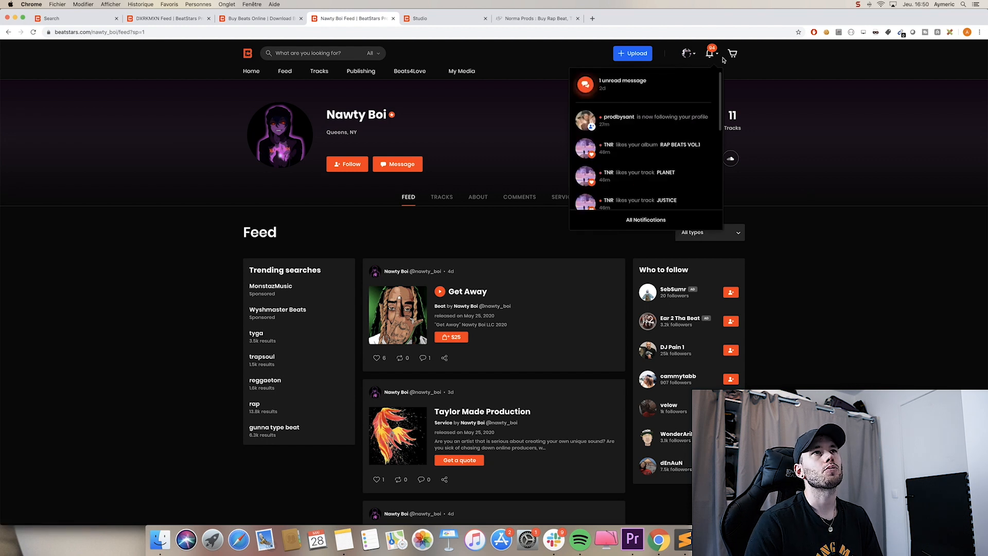
scroll(677, 120, "down", 10)
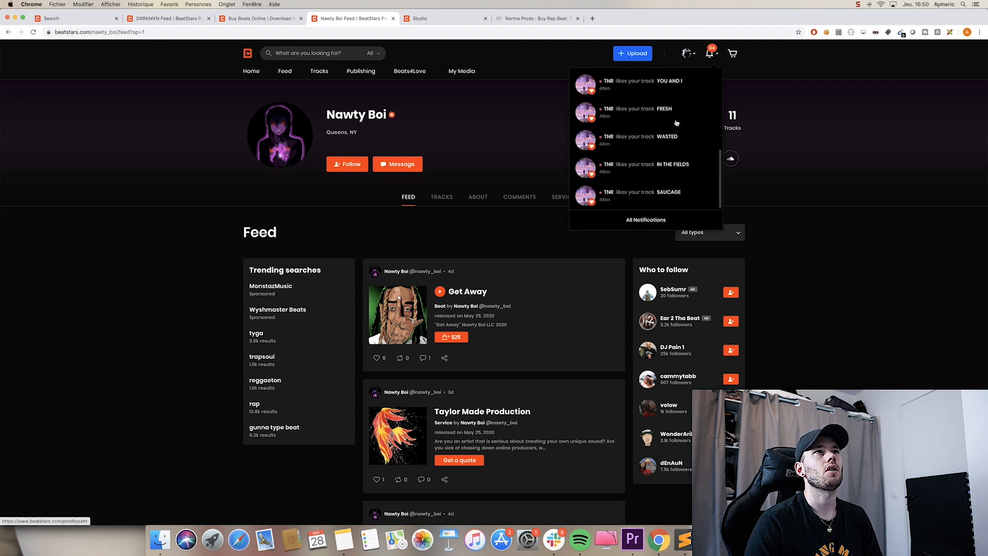
scroll(669, 145, "up", 10)
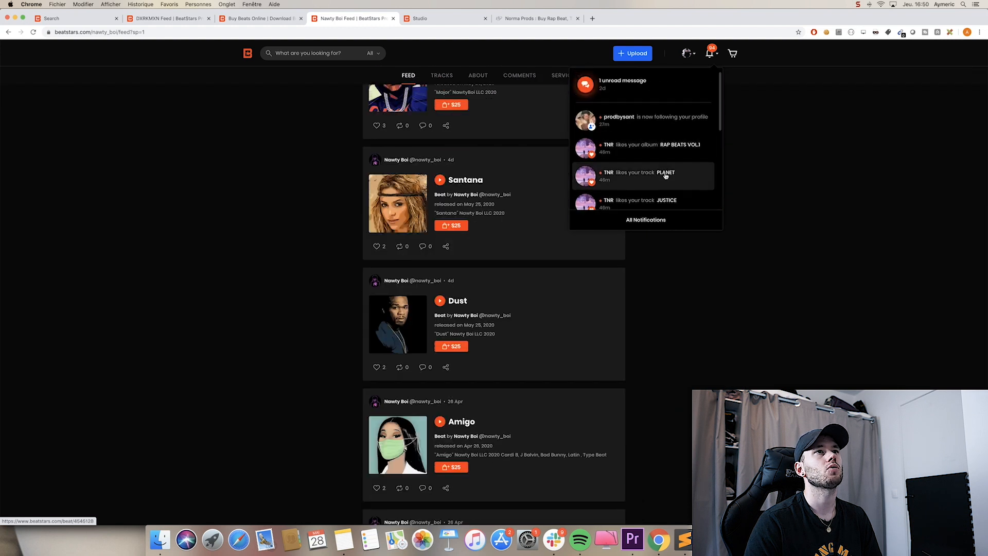
left_click(647, 220)
scroll(506, 229, "down", 20)
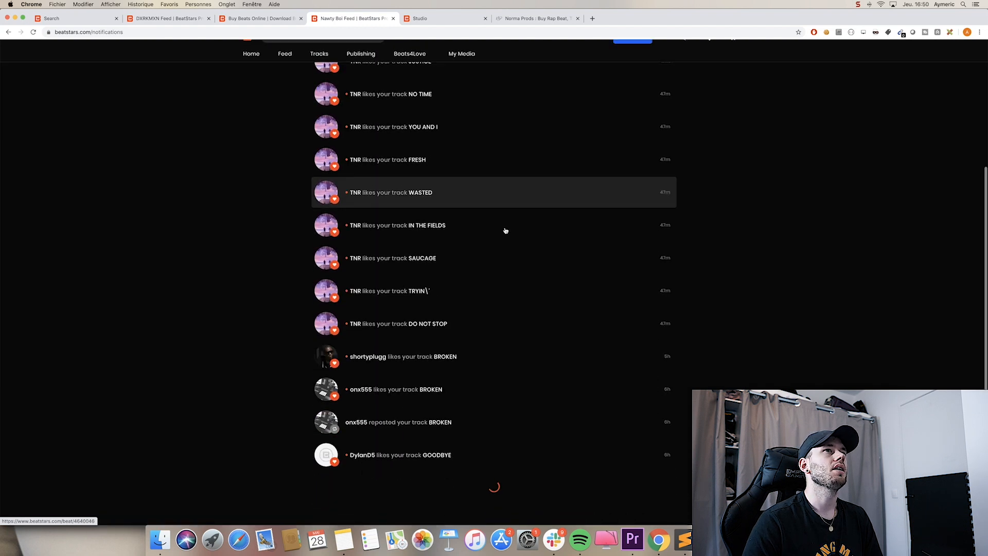
scroll(505, 229, "down", 20)
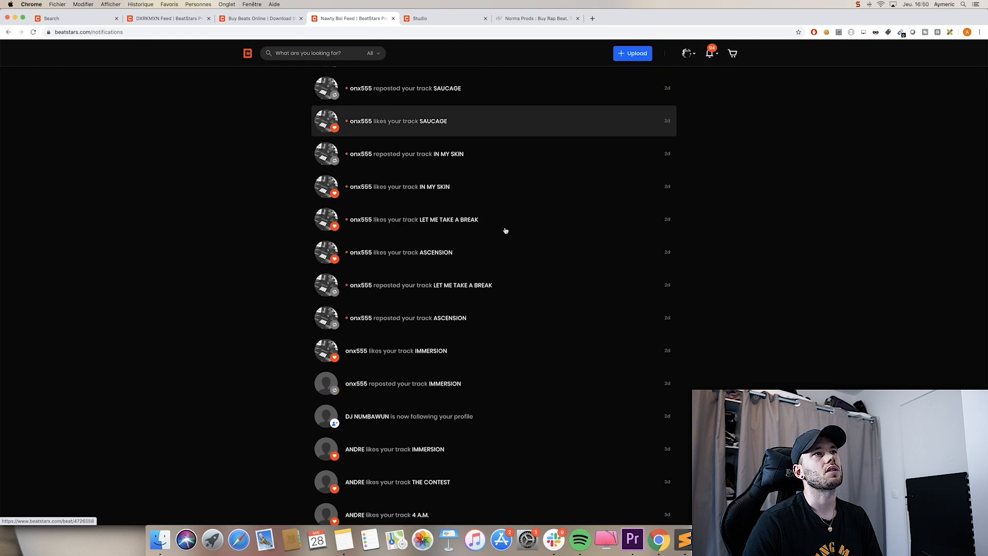
scroll(506, 230, "up", 15)
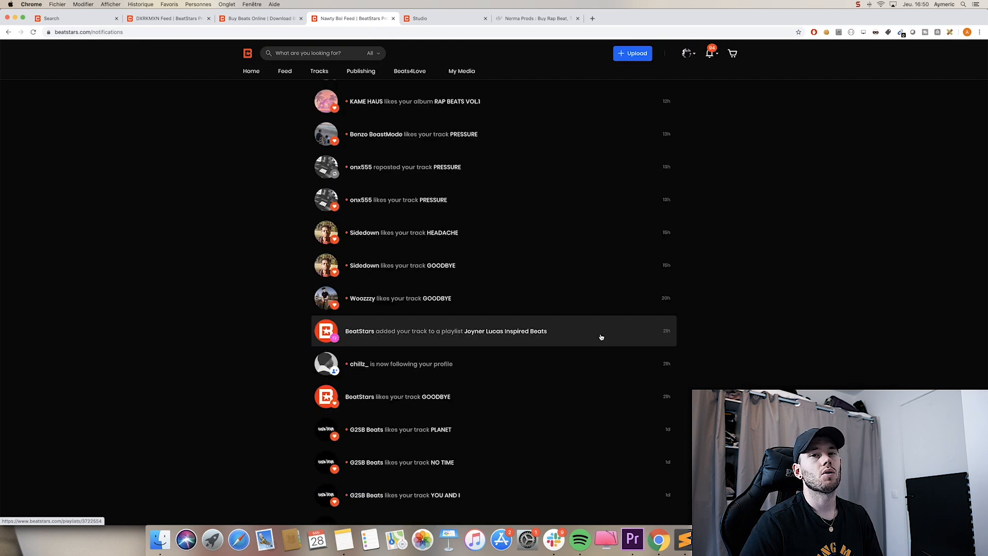